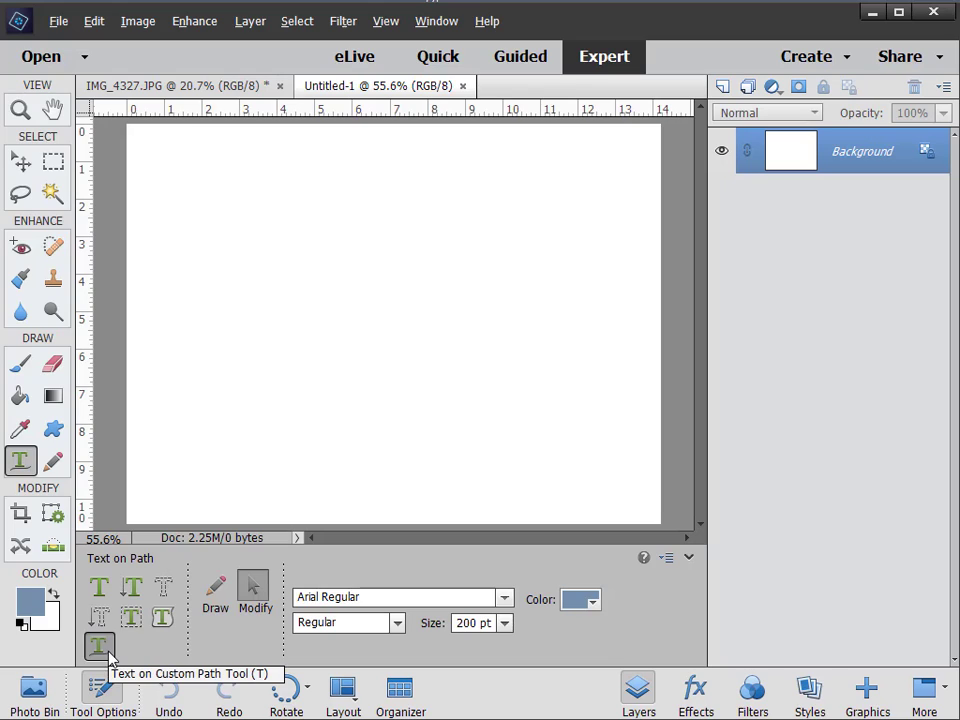
Set up the Text on Custom Path tool for drawing, with the default black colour and a 72 pt font size.
click(100, 650)
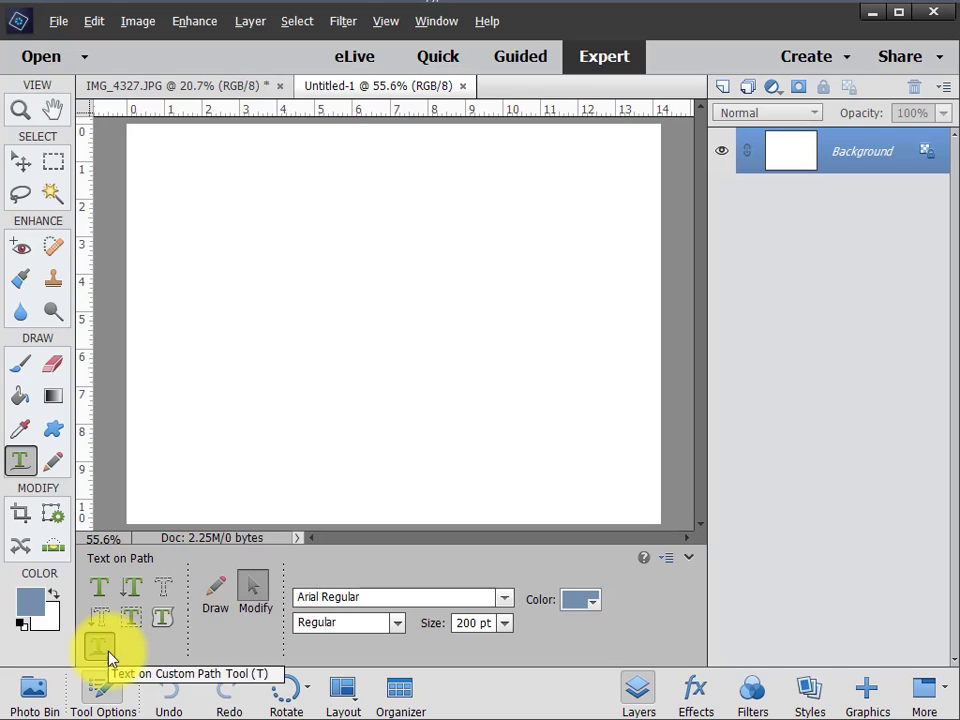
click(21, 624)
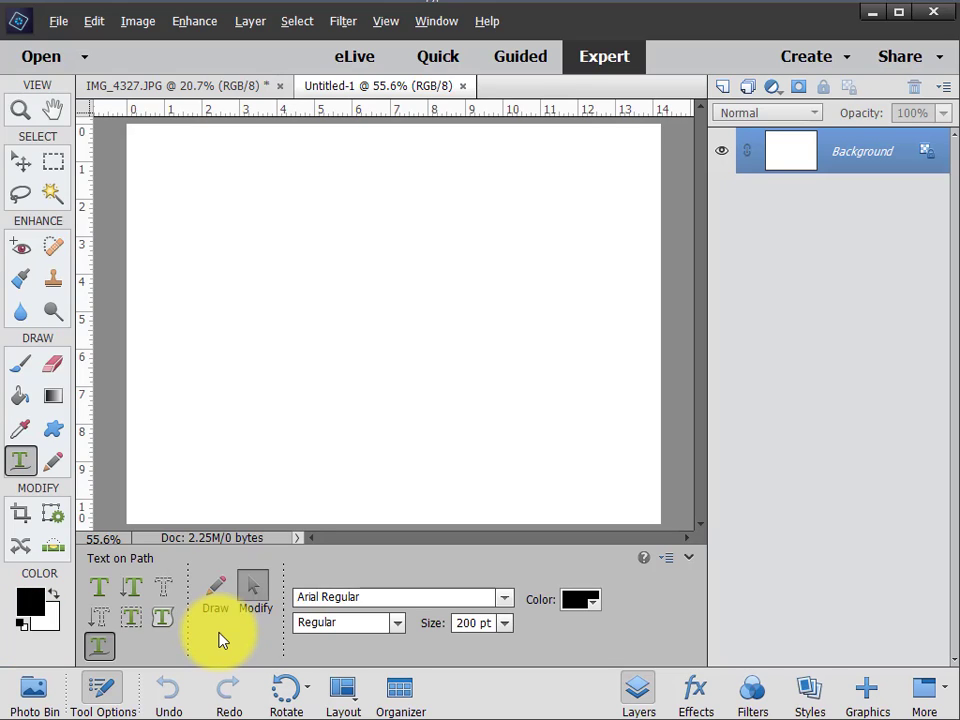
click(216, 592)
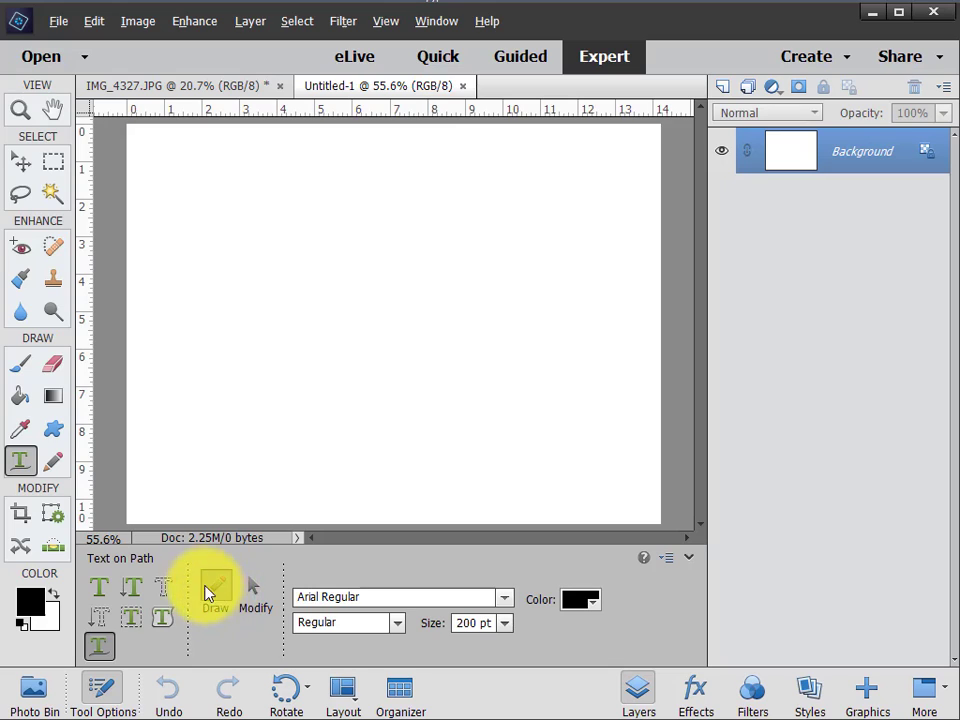
click(504, 627)
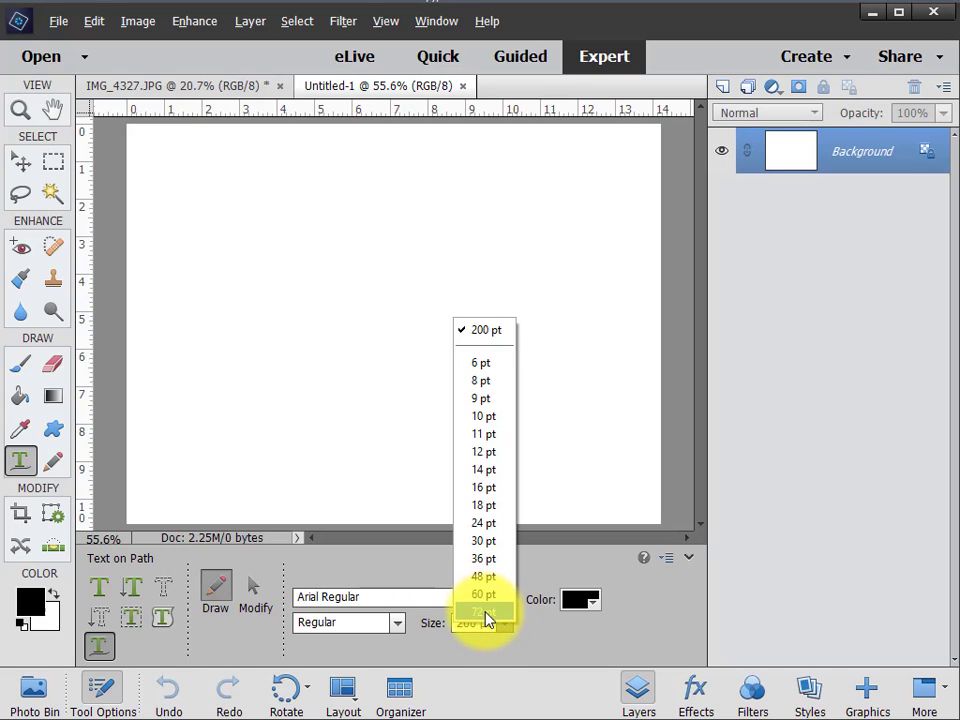
click(491, 613)
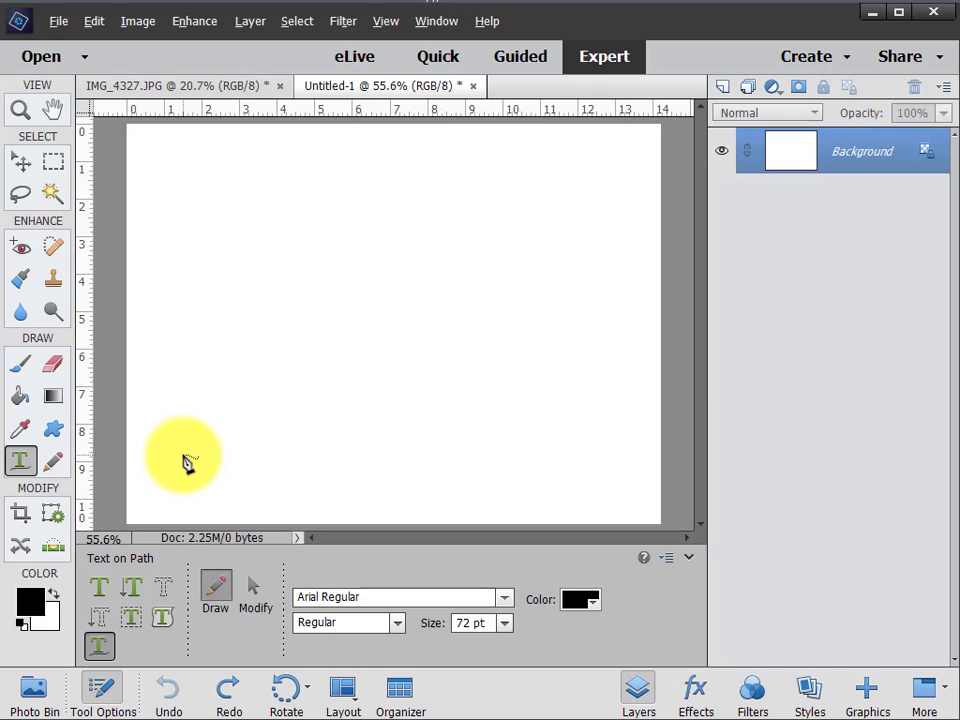
Draw a freehand S-shaped text path from the canvas's lower left to its upper right and commit it.
mouse_move(186, 463)
mouse_down()
mouse_move(196, 392)
mouse_move(319, 340)
mouse_move(449, 320)
mouse_move(534, 243)
mouse_move(497, 189)
mouse_up()
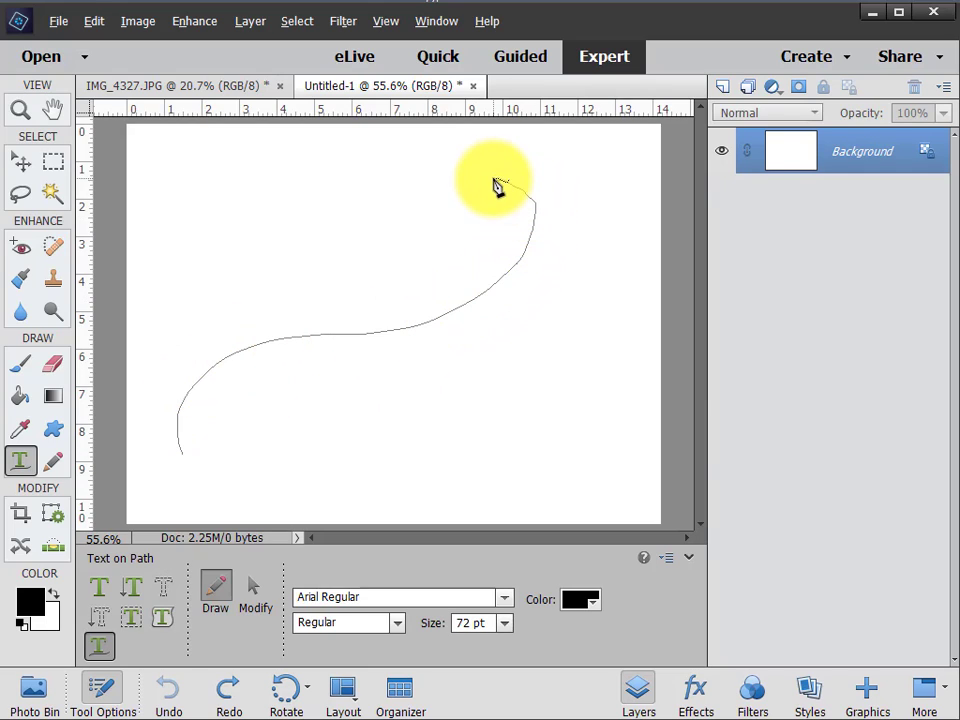
click(553, 442)
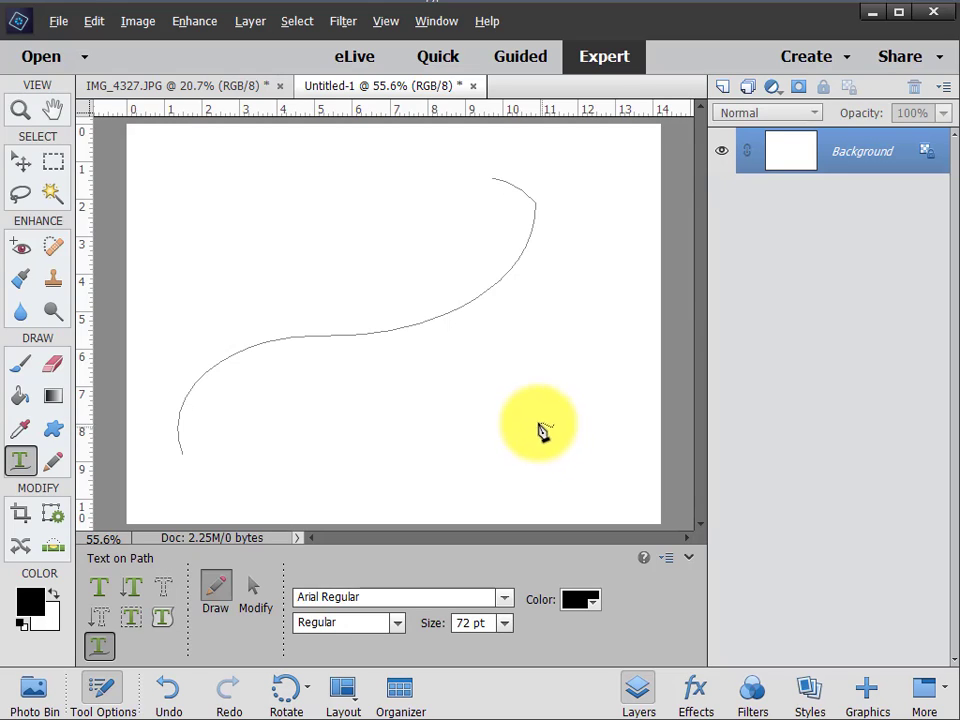
Add the left-aligned text "This is text on a path. Some times..." starting near the path's lower end, and commit it.
click(178, 427)
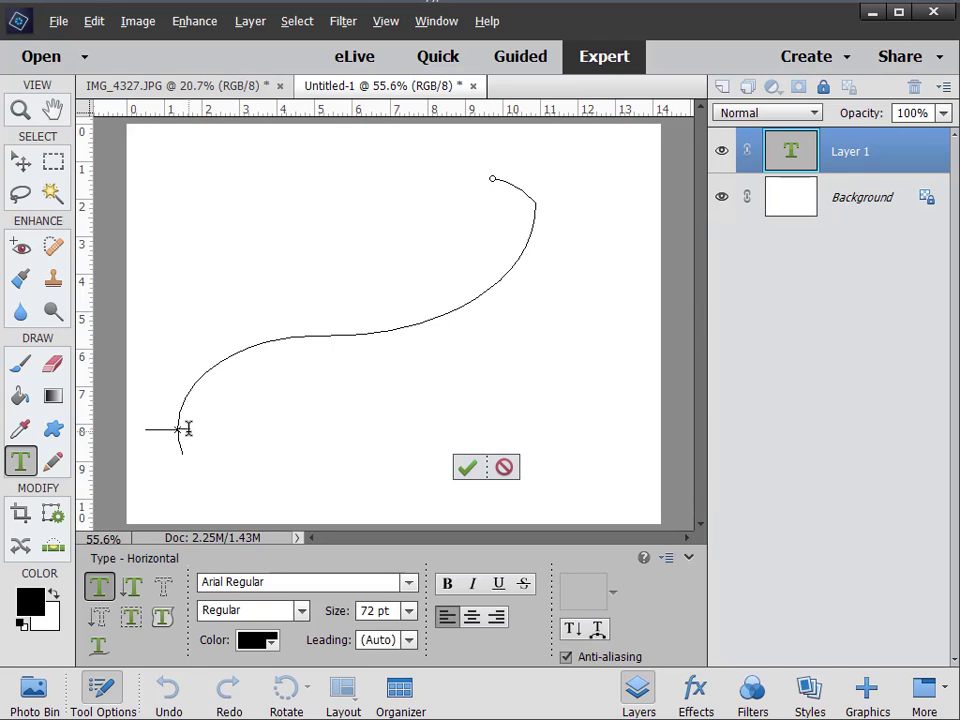
click(452, 622)
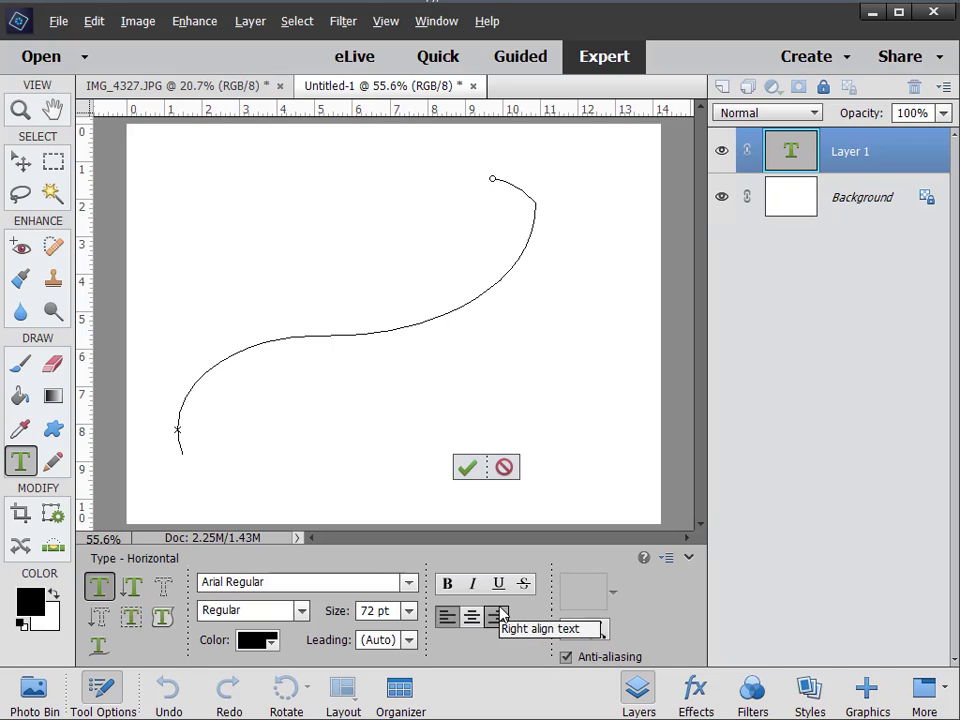
text(This)
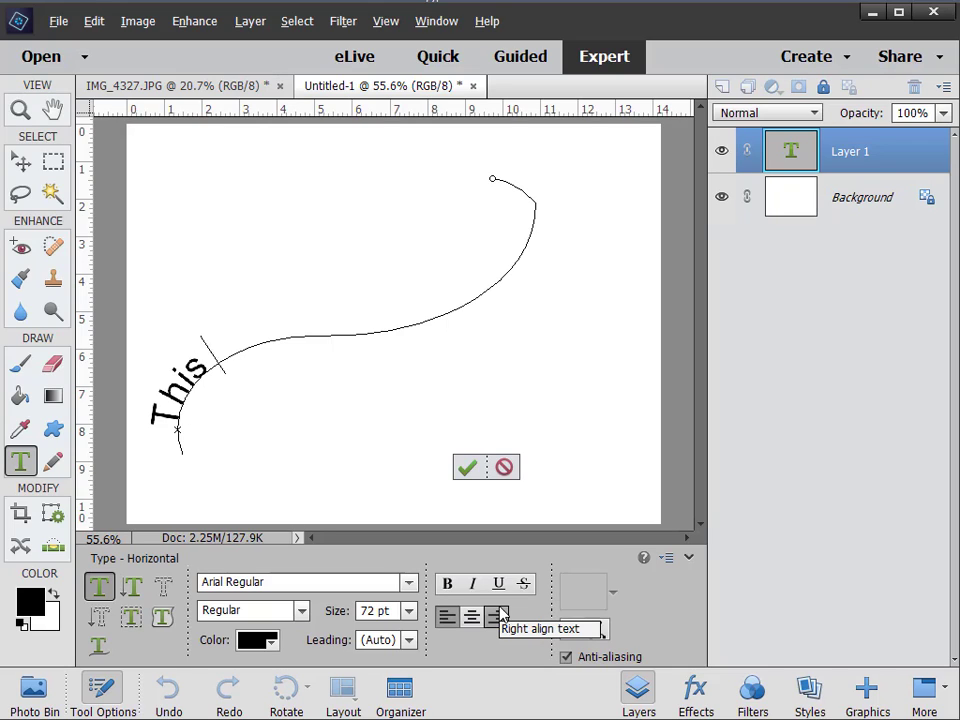
text( is text)
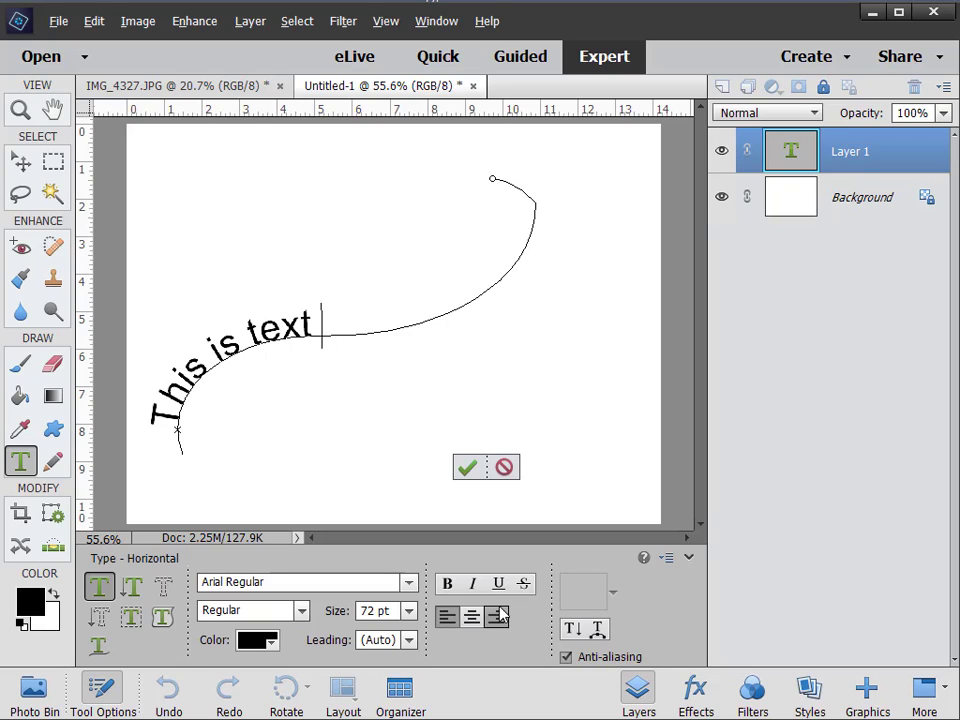
text( on a pat)
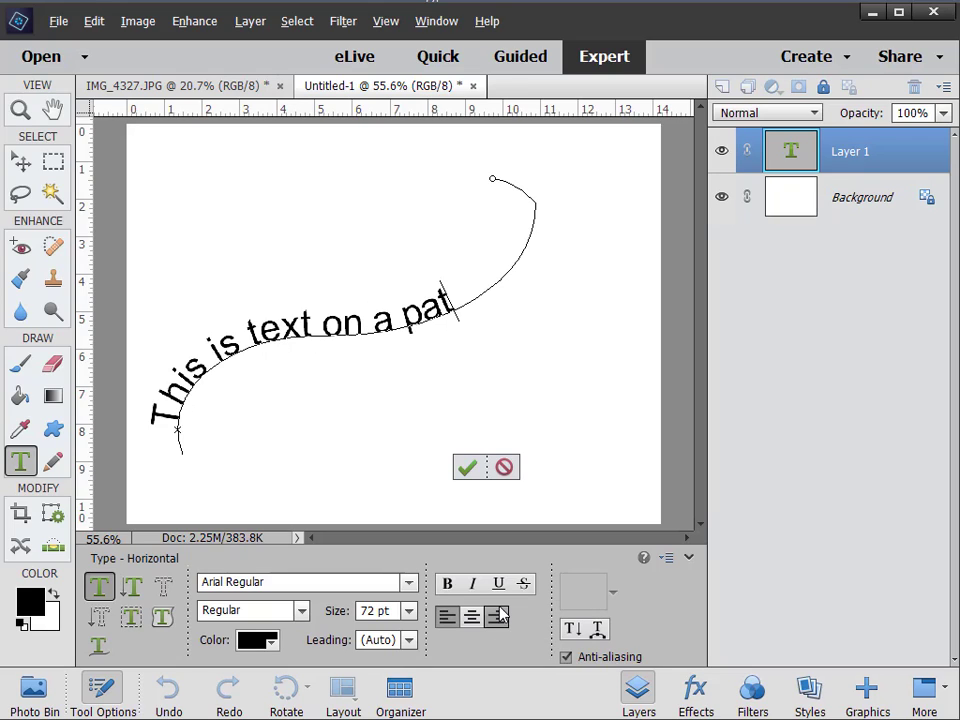
text(h. Some)
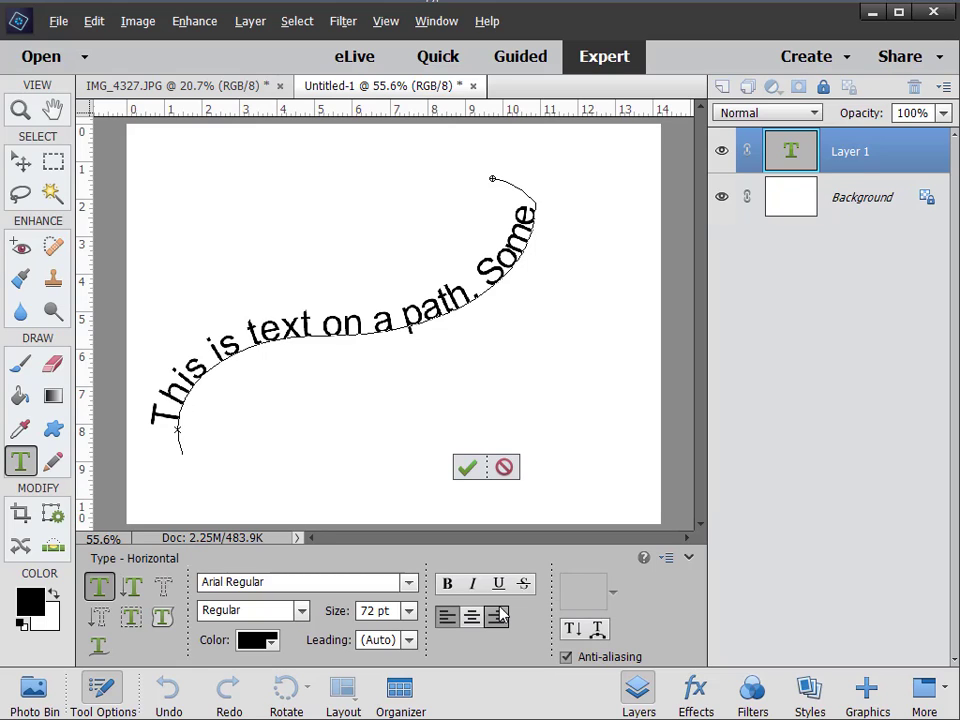
click(466, 470)
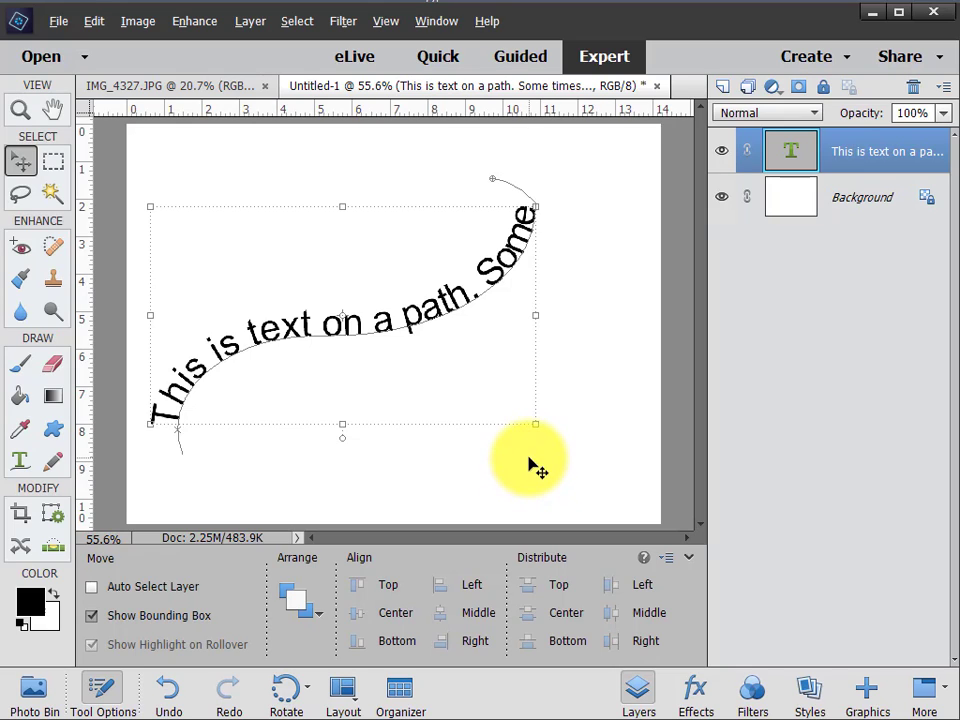
Modify the path by pulling its upper-right corner anchor outward and swinging the anchor's upper direction handle upward to round the bend.
click(21, 461)
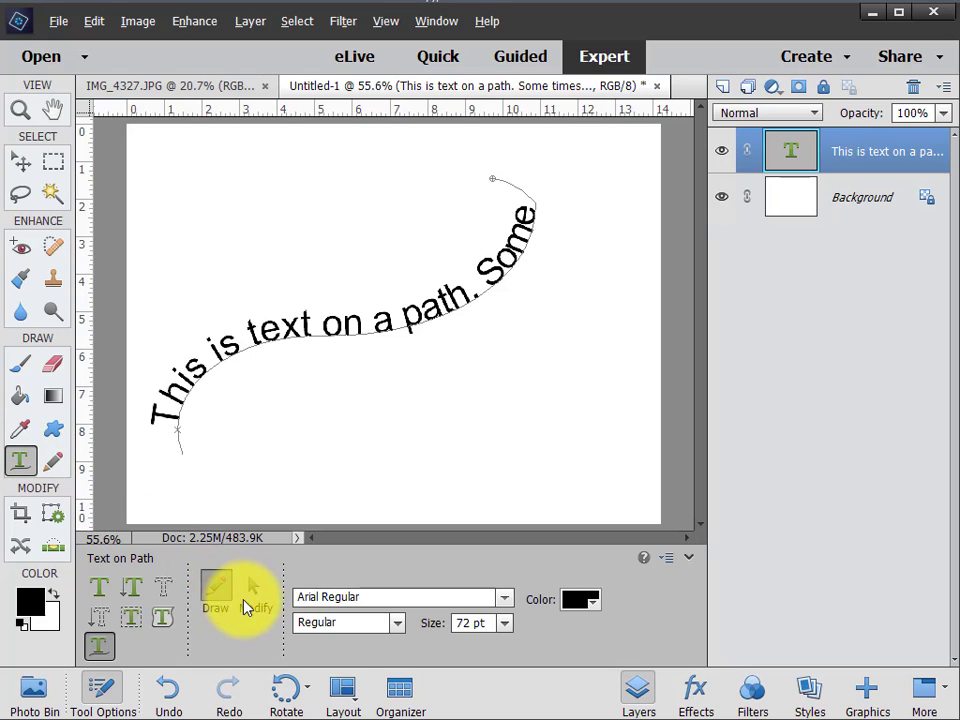
click(258, 596)
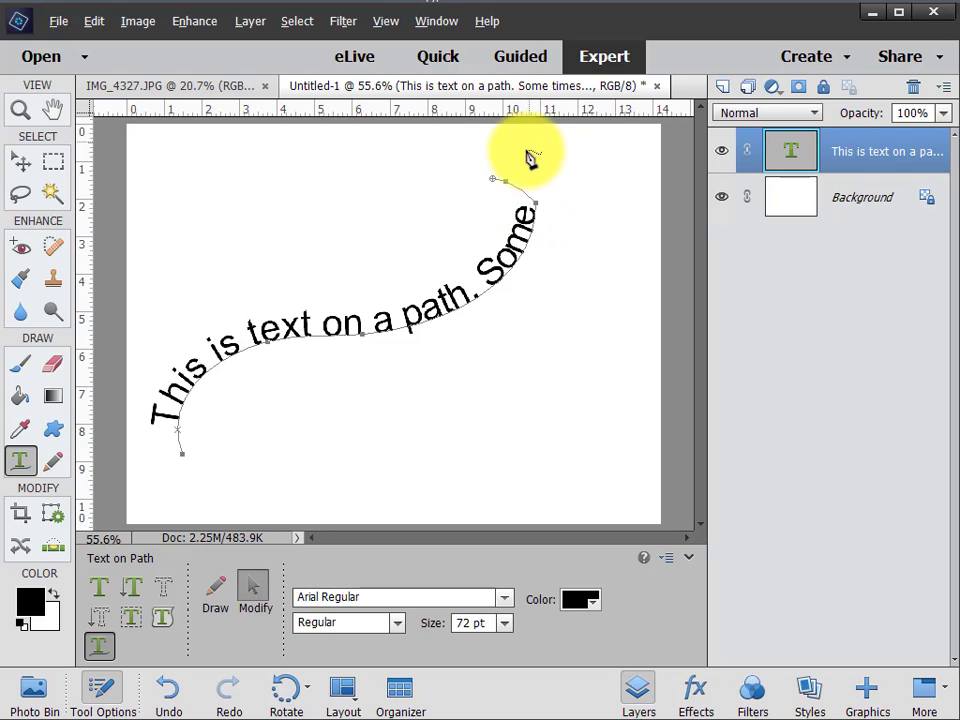
click(20, 109)
drag(461, 156, 640, 262)
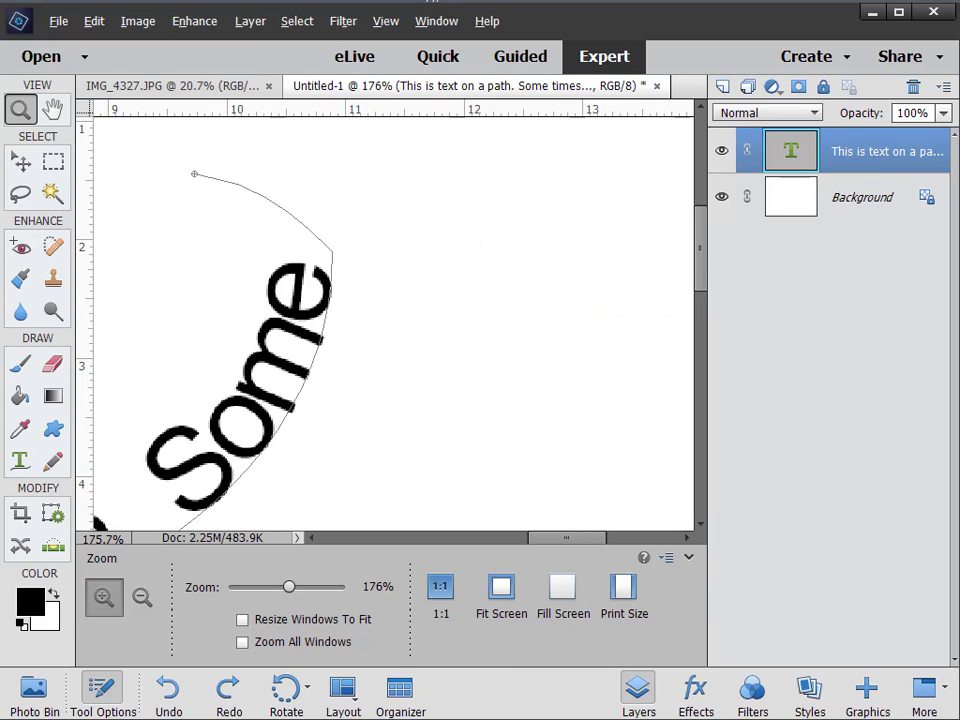
click(21, 464)
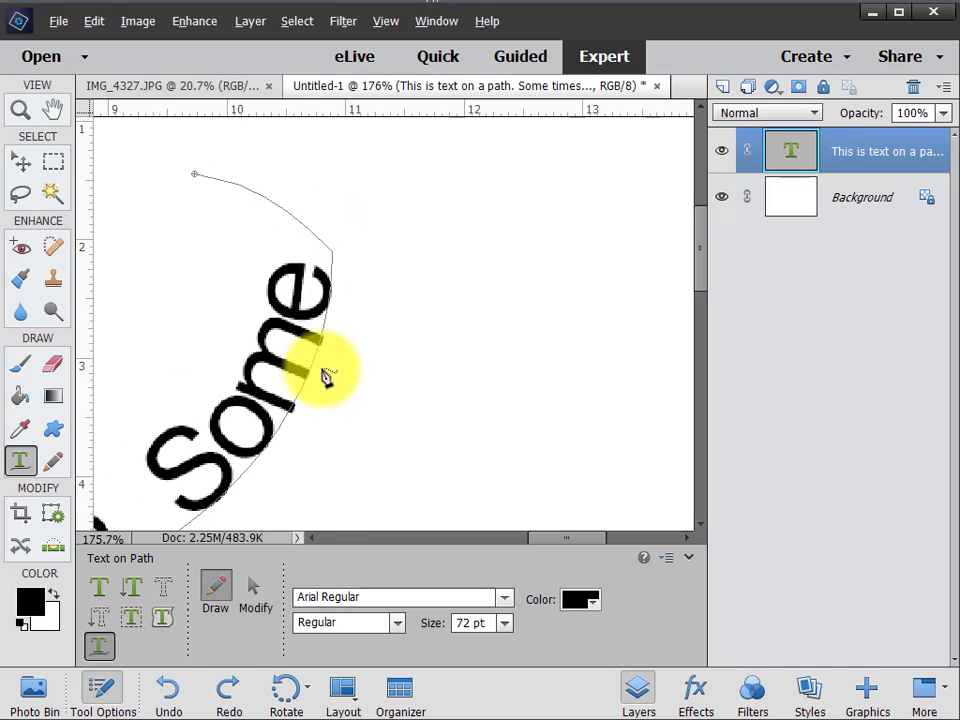
click(253, 590)
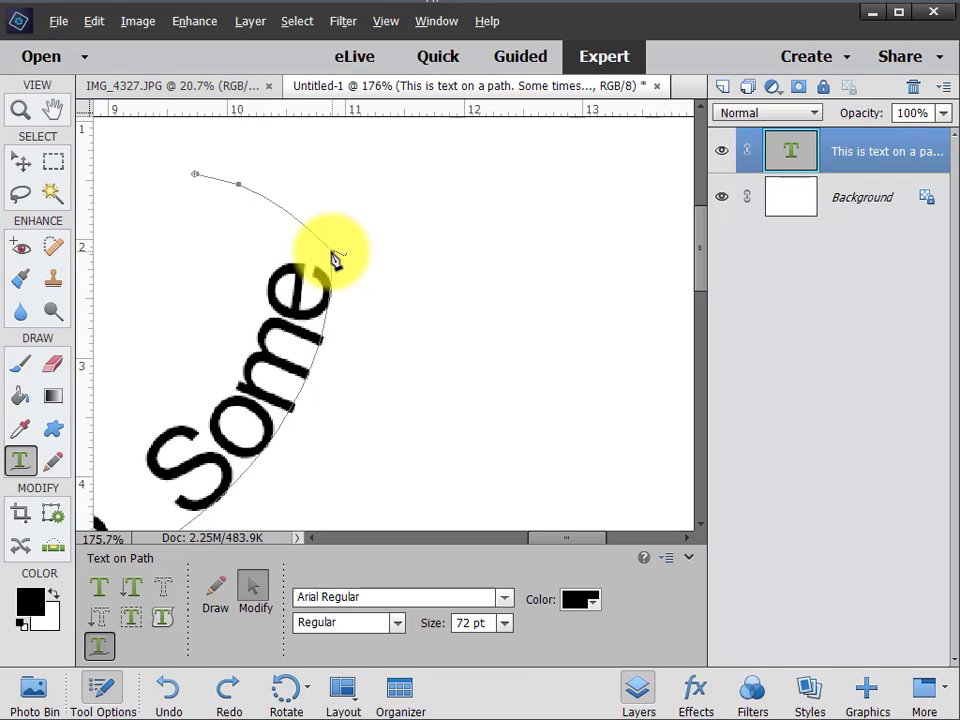
drag(336, 255, 482, 259)
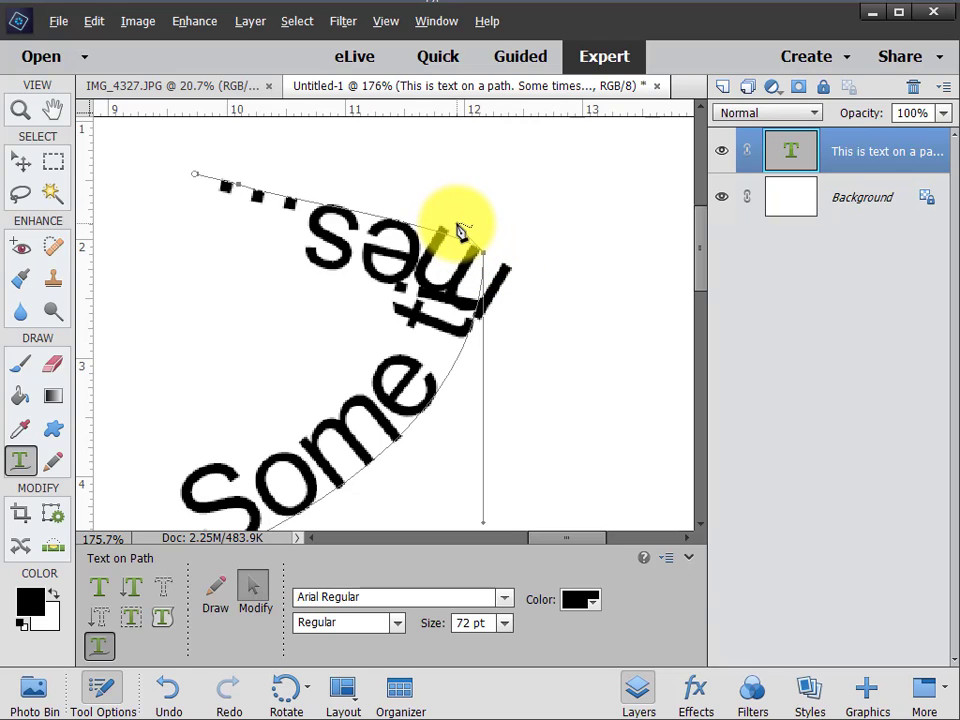
drag(458, 231, 422, 135)
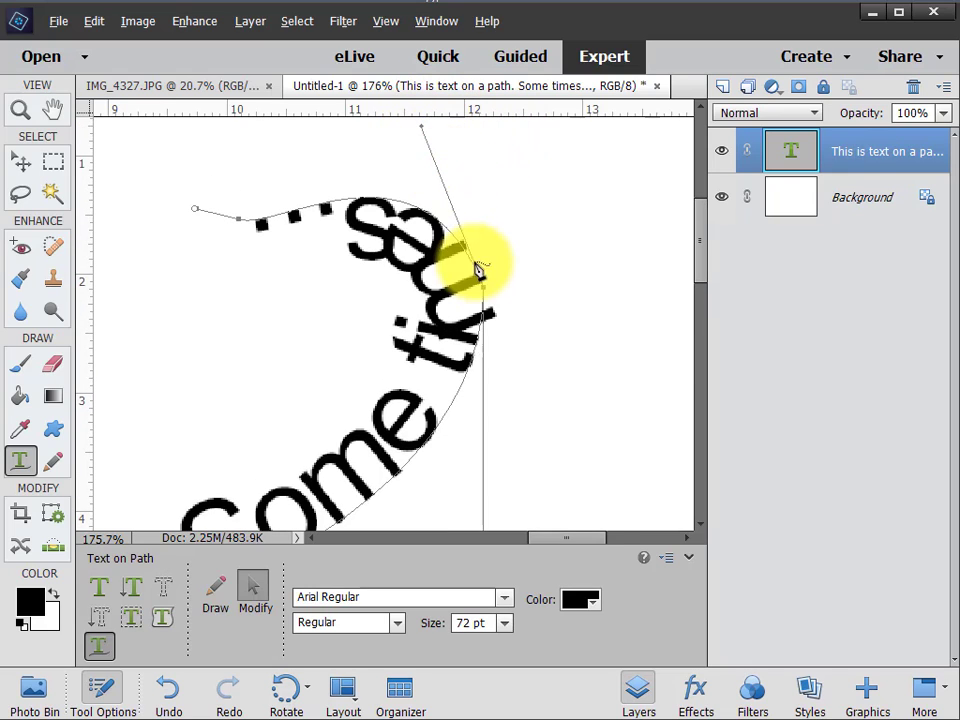
Widen the path's upper bend by moving its right anchor farther right and raising the anchor beside the endpoint into a rounded loop.
drag(703, 274, 703, 306)
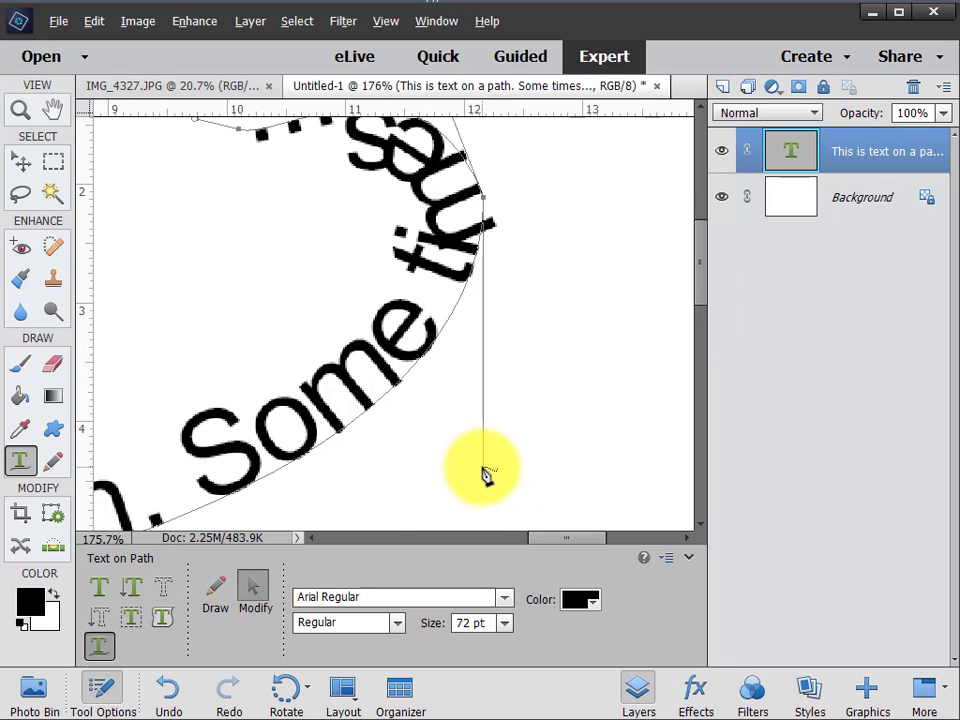
drag(484, 475, 648, 172)
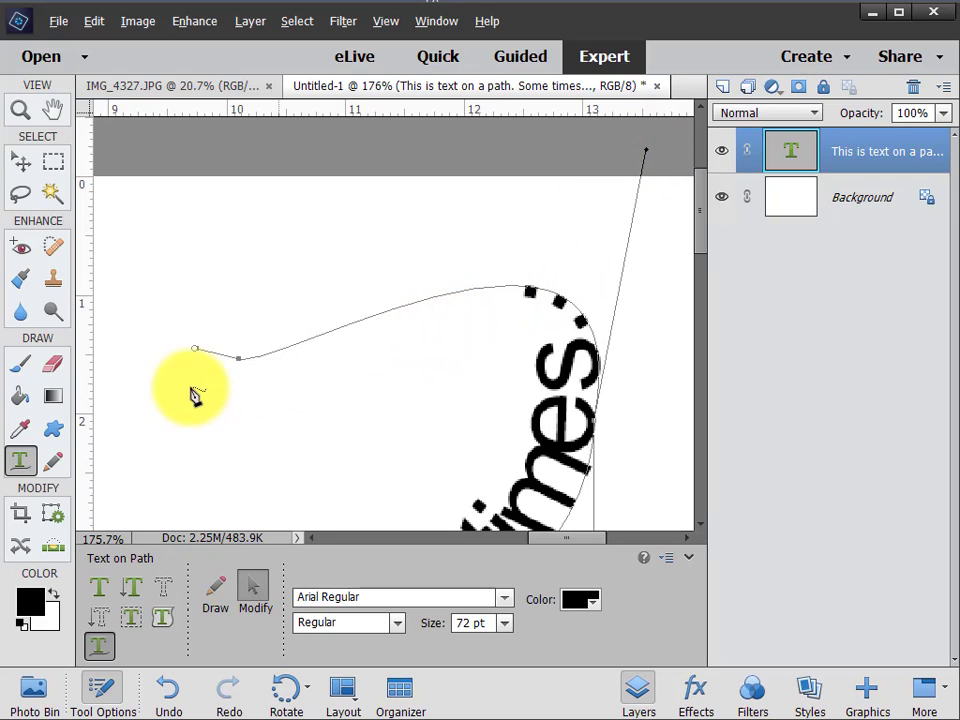
drag(240, 366, 256, 312)
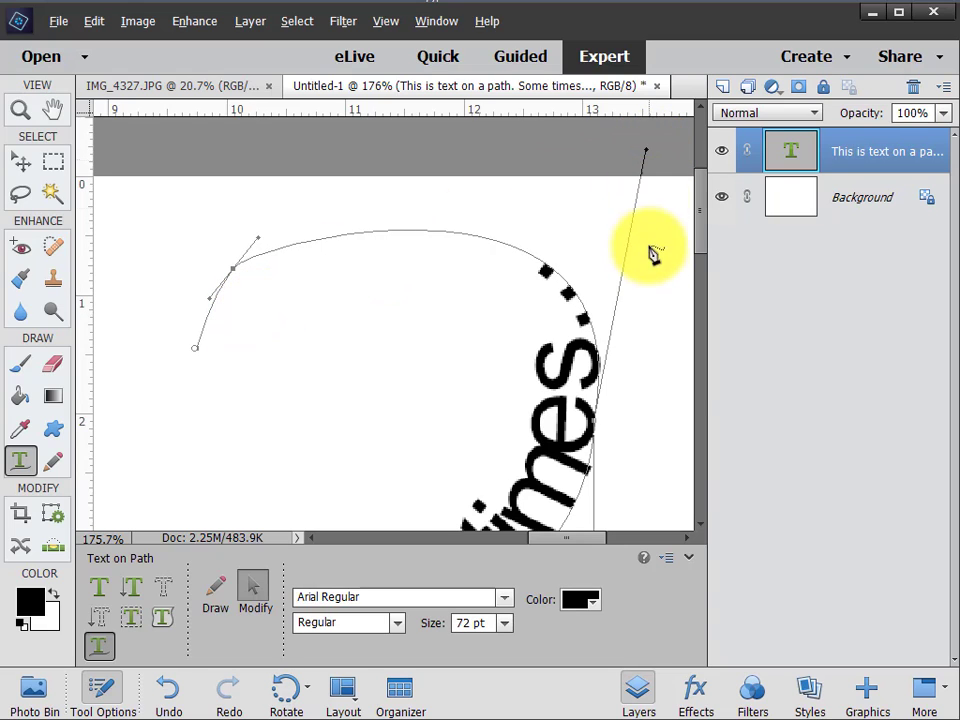
drag(700, 248, 696, 274)
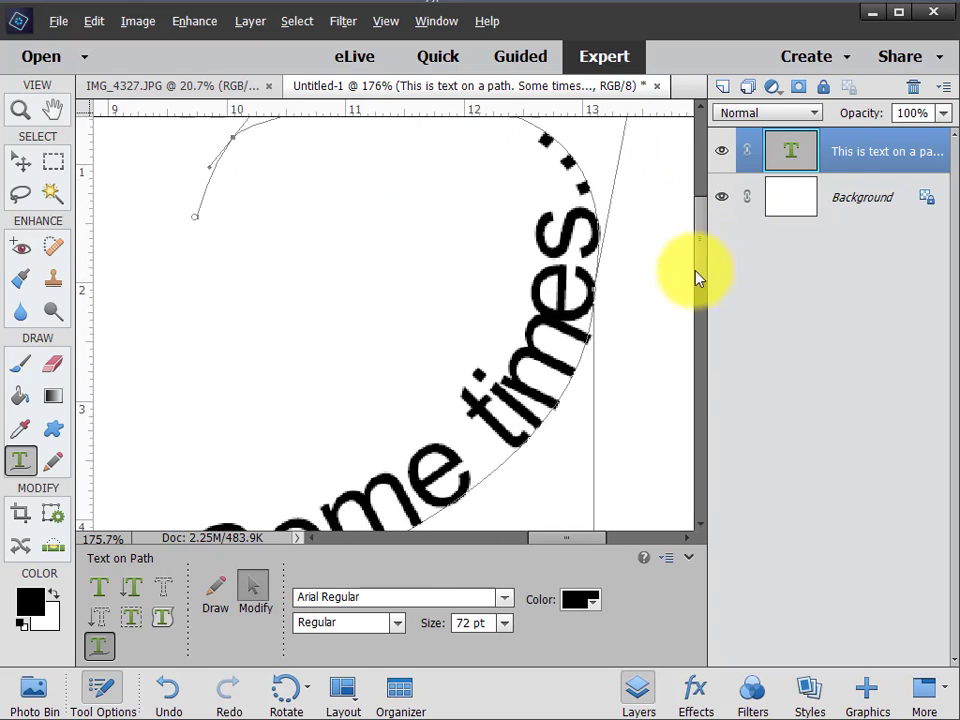
drag(598, 300, 643, 294)
drag(703, 283, 703, 332)
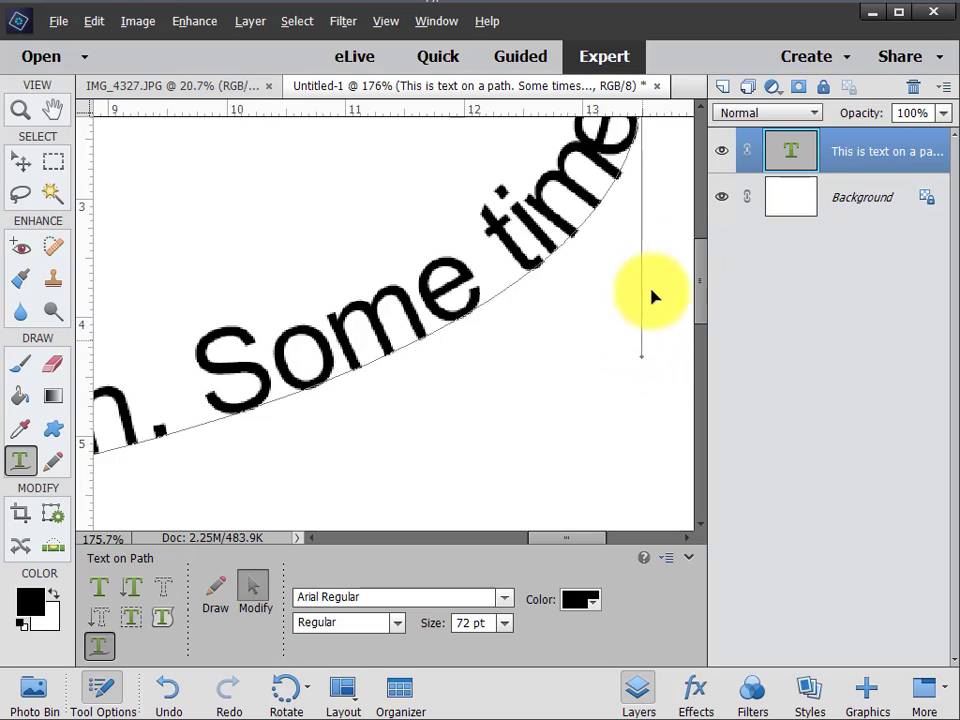
drag(698, 268, 695, 214)
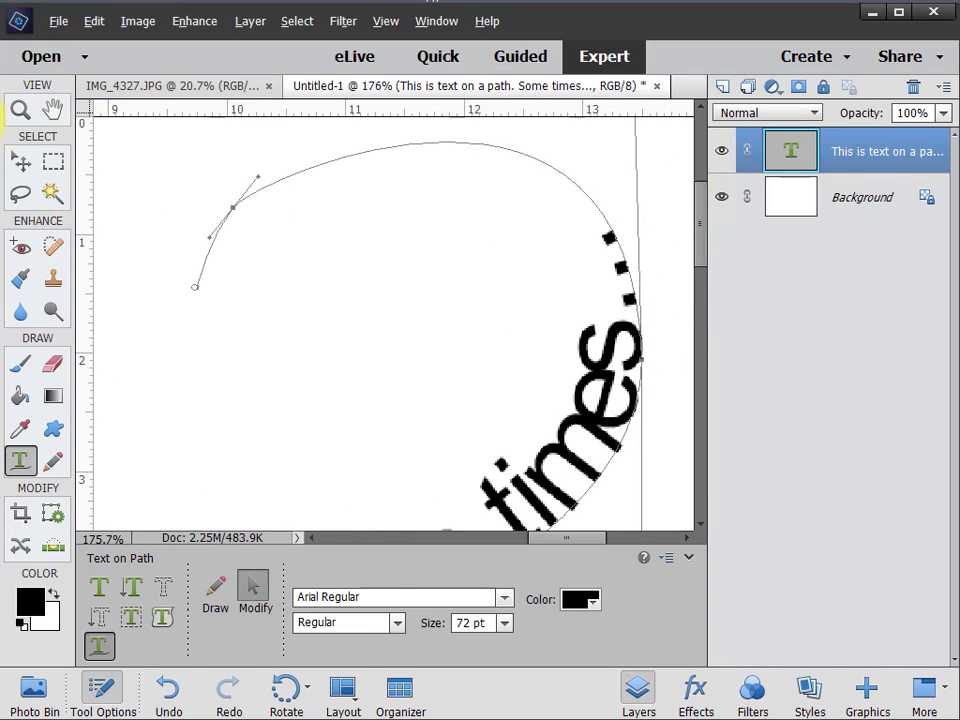
double_click(53, 110)
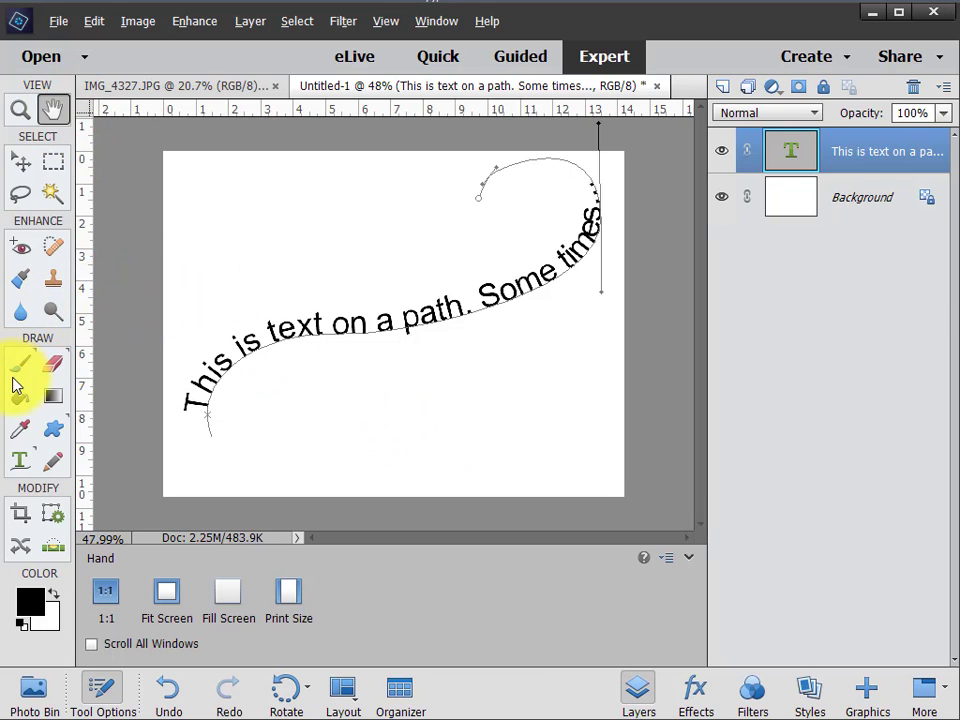
key(v)
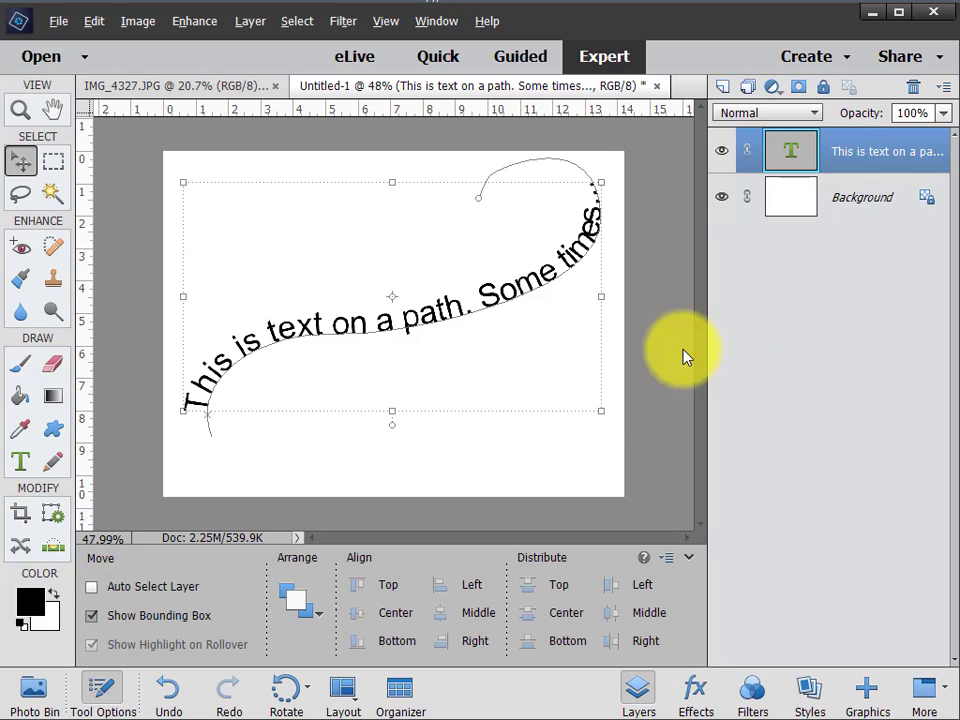
Reopen the path text for editing and remove the space in "Some times" to make it "Sometimes".
double_click(792, 153)
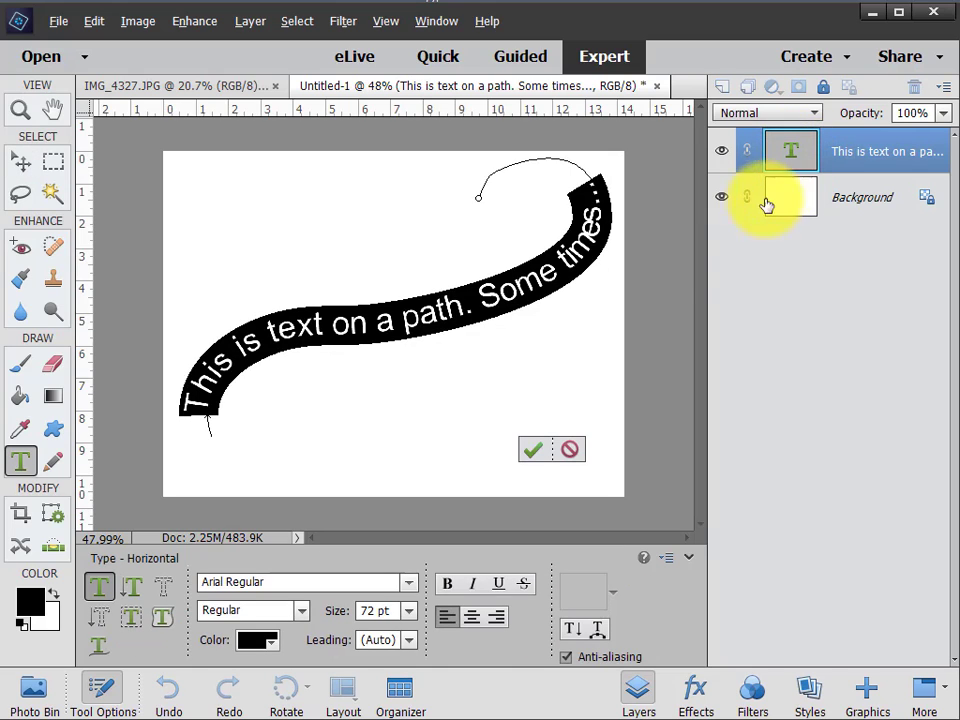
click(525, 296)
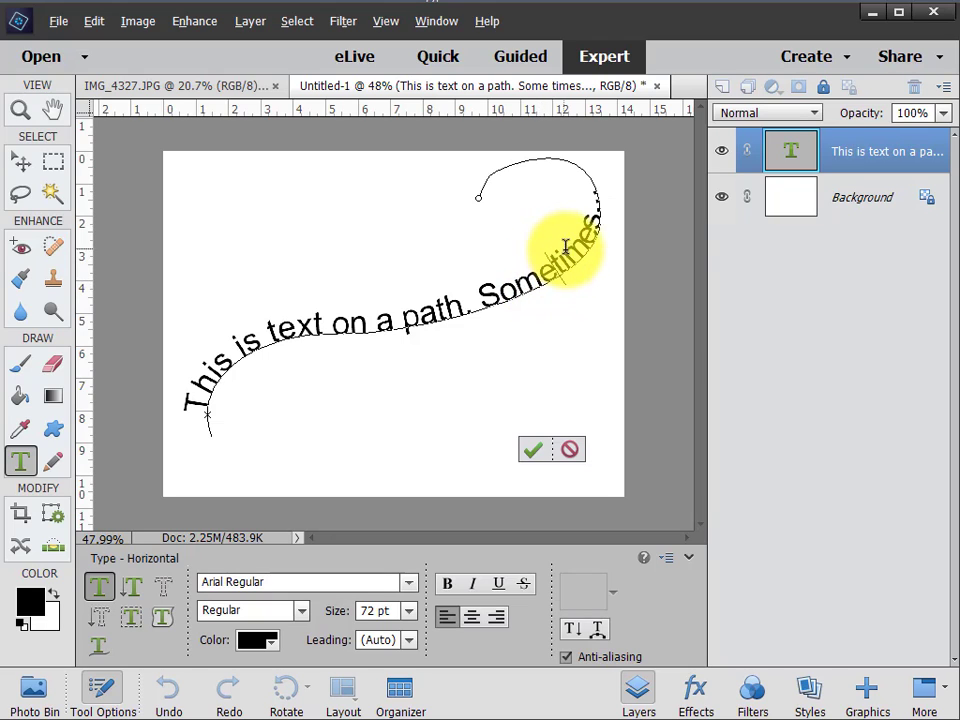
Format the words "This is text on a path" in Elephant Regular, italic and underlined, and toggle the text orientation to vertical.
drag(464, 308, 187, 405)
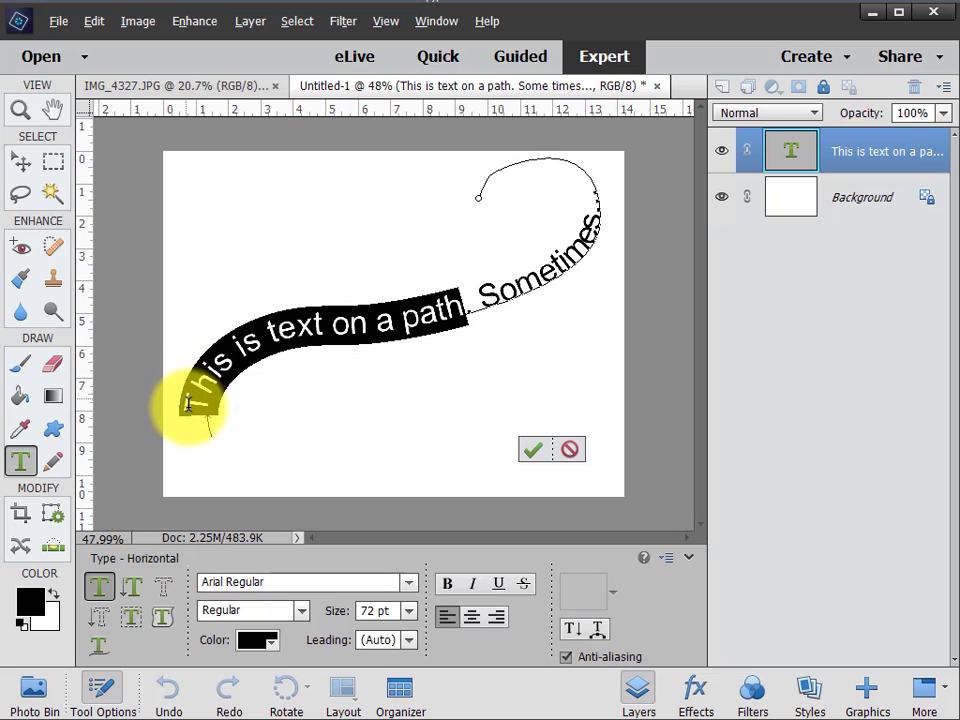
click(408, 582)
click(339, 366)
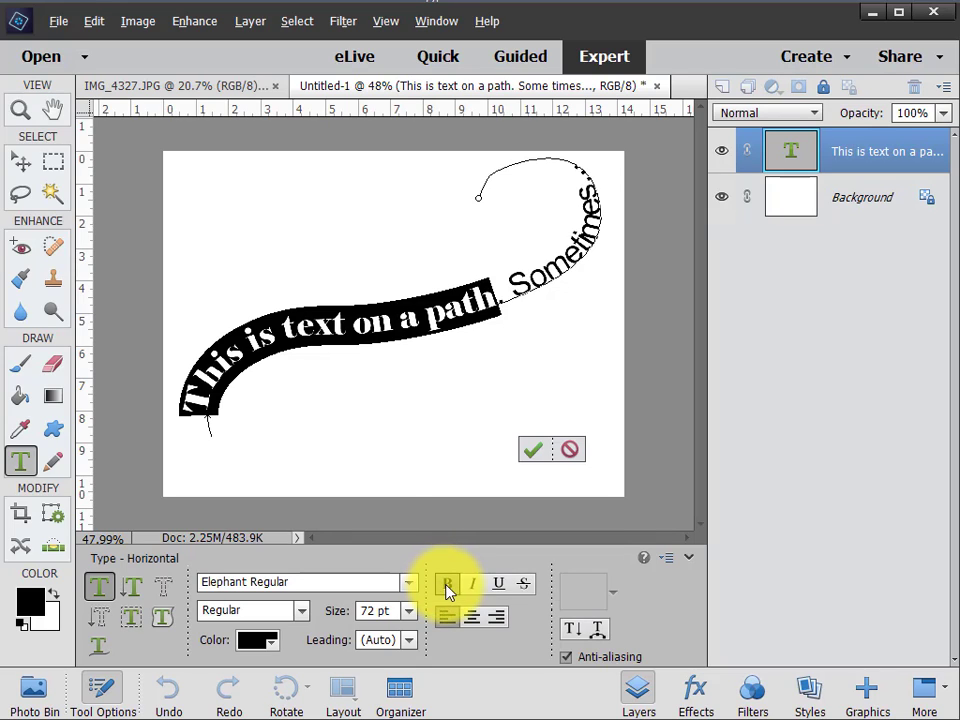
click(499, 587)
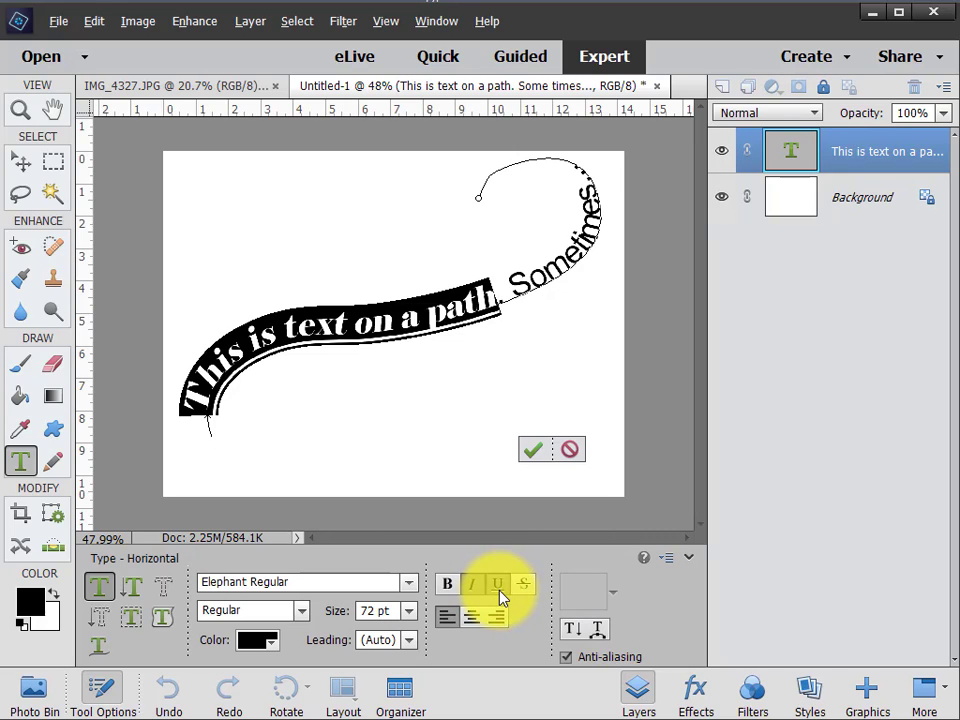
click(571, 631)
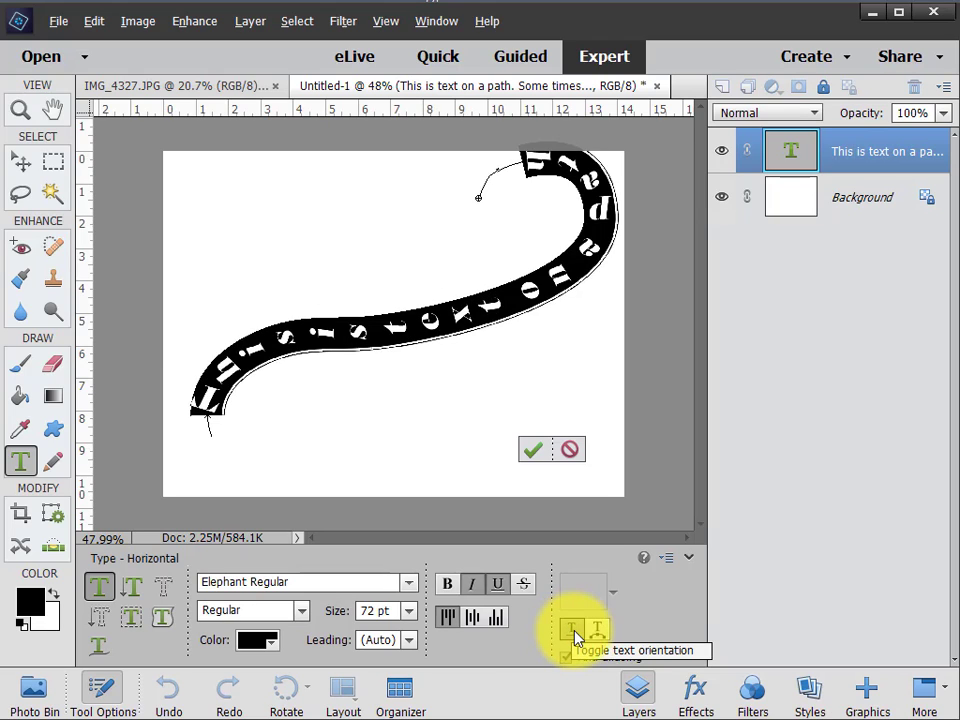
Return the selected words "This is text on a path" to horizontal orientation, set their size to 18 pt, and commit the text.
click(574, 633)
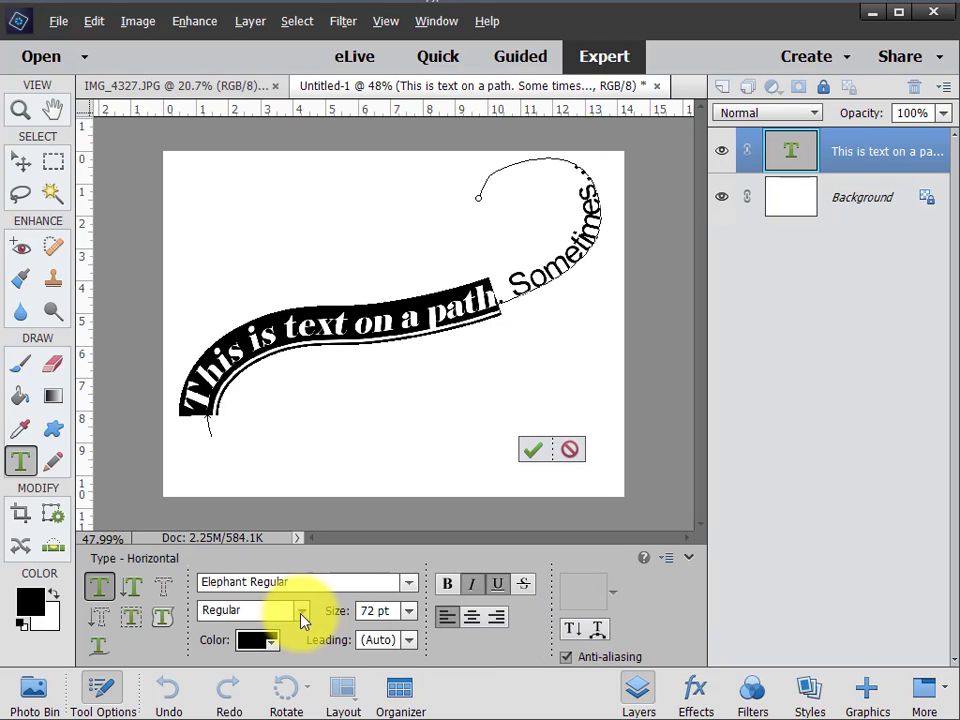
click(408, 610)
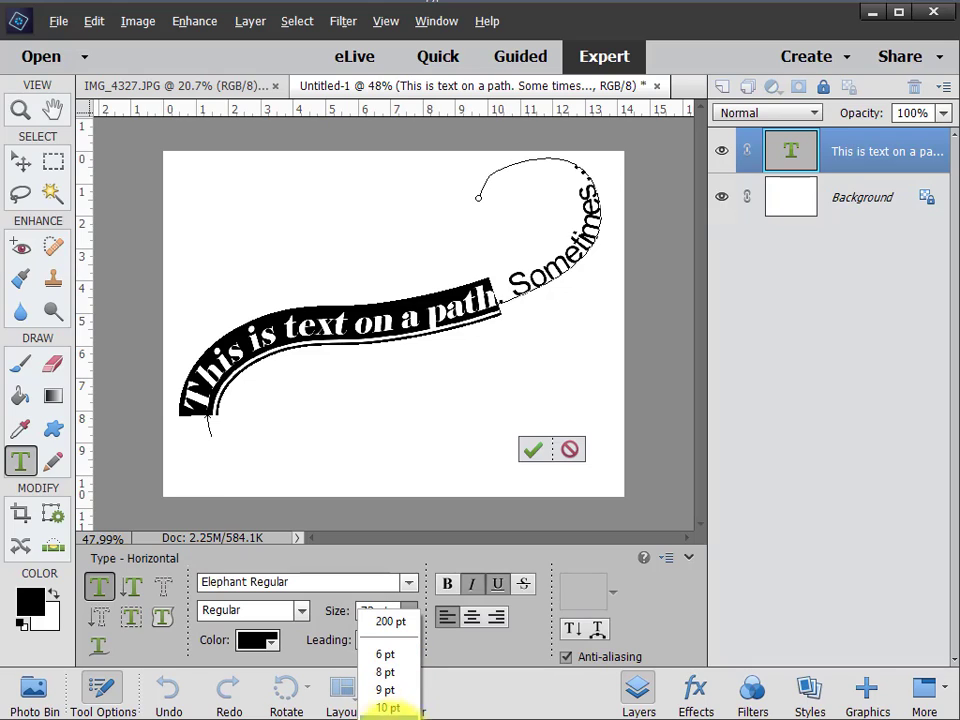
click(388, 718)
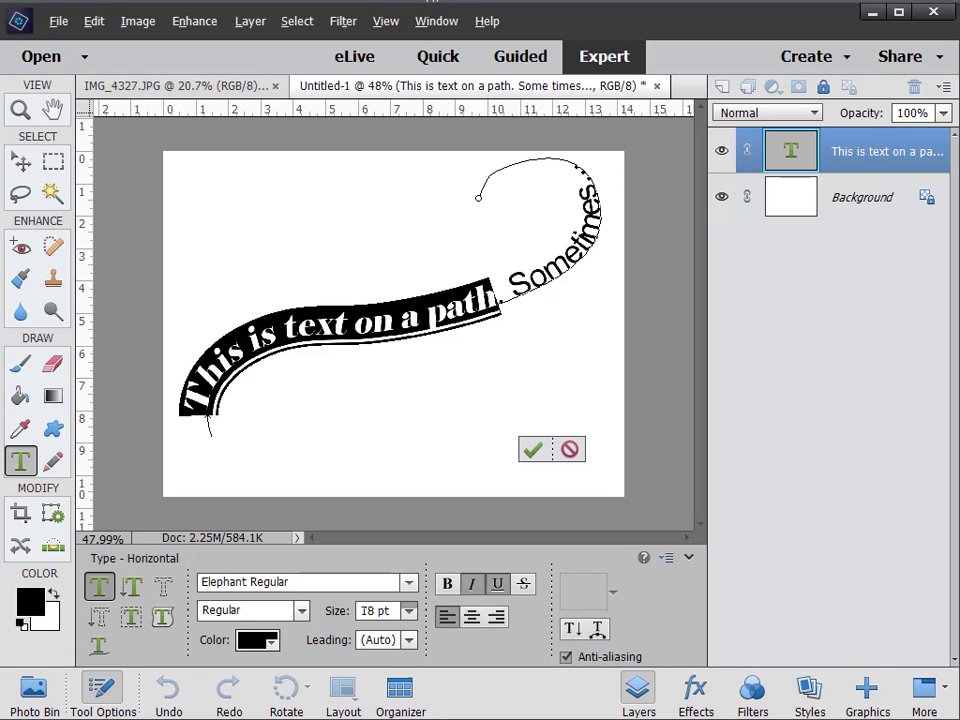
click(537, 452)
key(v)
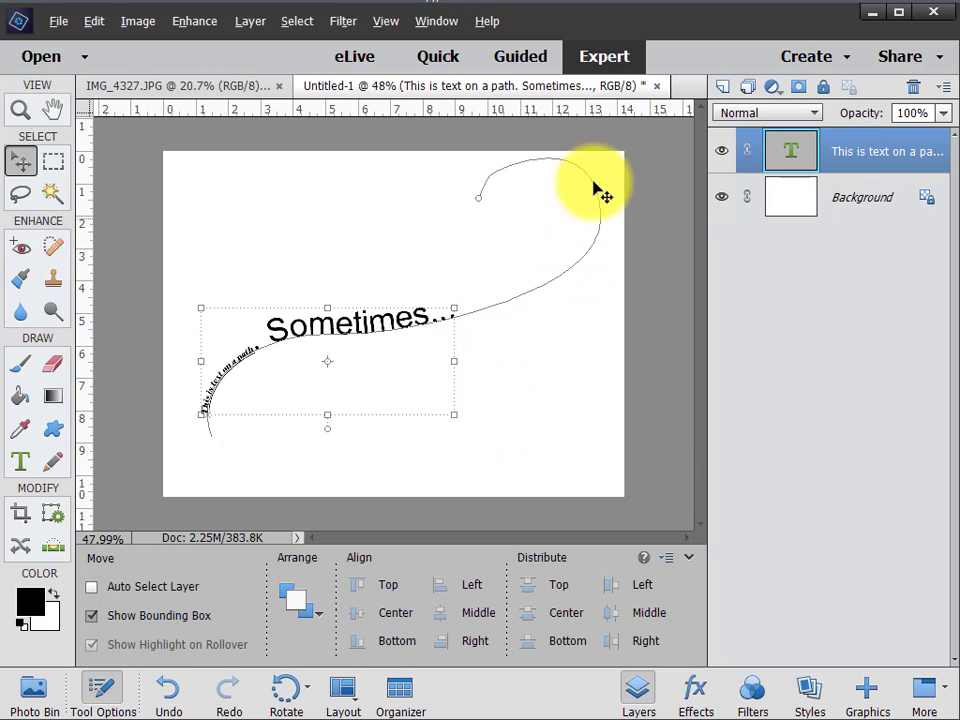
Hide the path outline by activating the Background layer, and reopen the path text layer for editing.
click(869, 200)
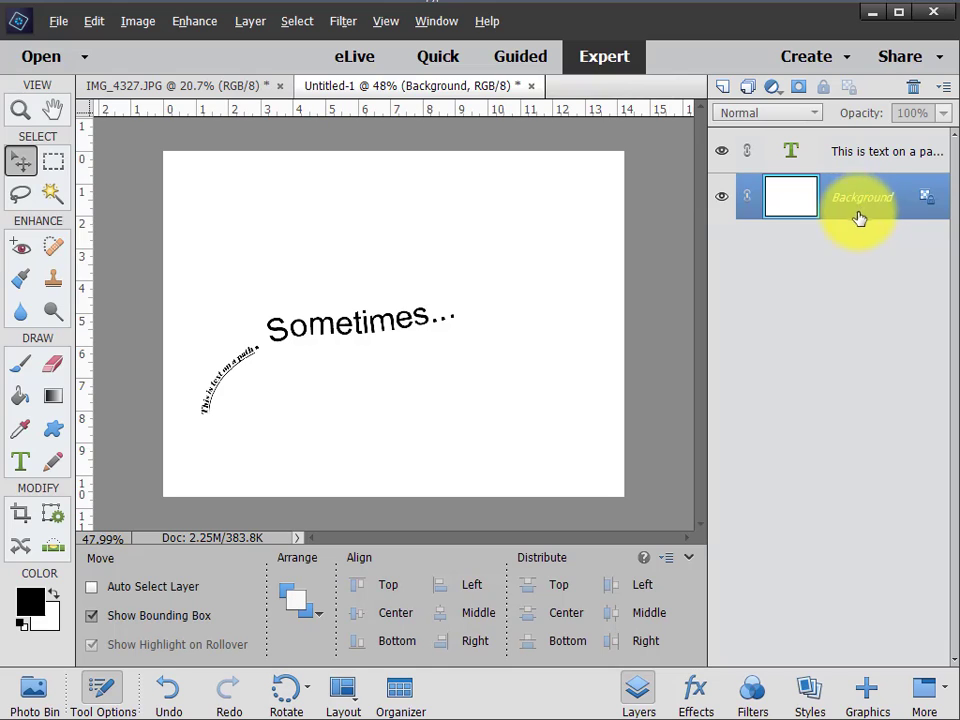
click(857, 150)
key(t)
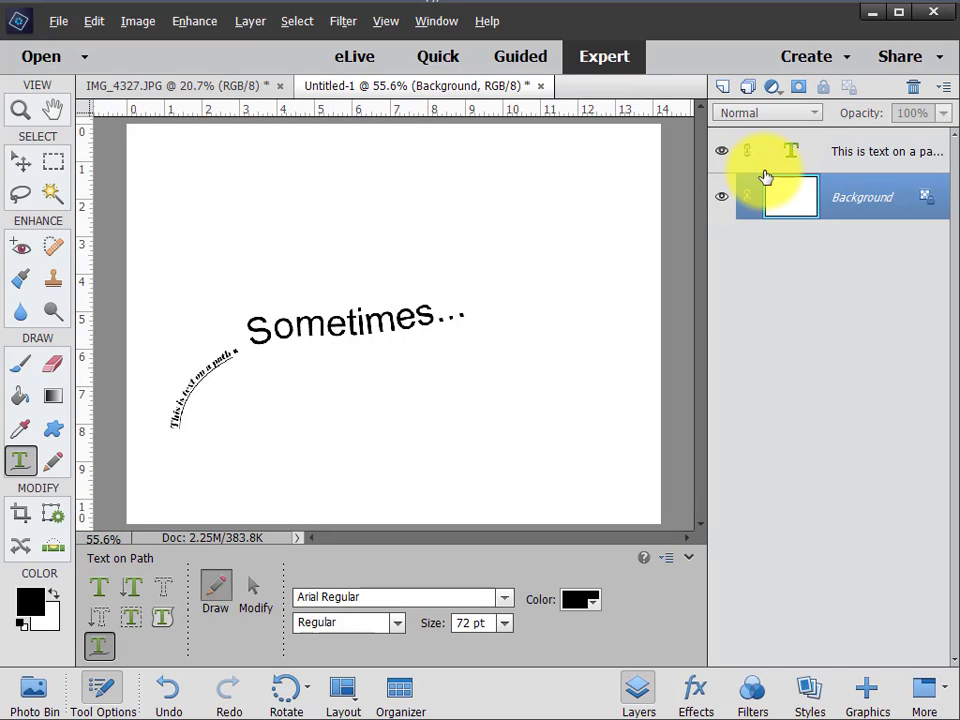
double_click(793, 151)
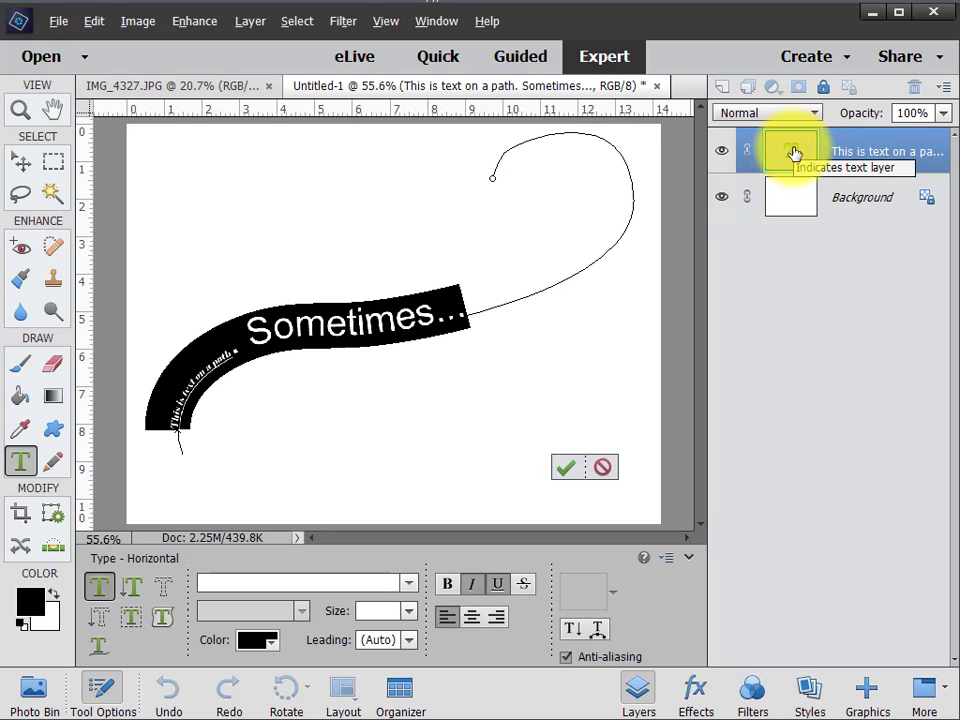
Modify the text path by moving its right bend anchor down and inward and tilting the anchor's upper direction handle outward.
click(98, 648)
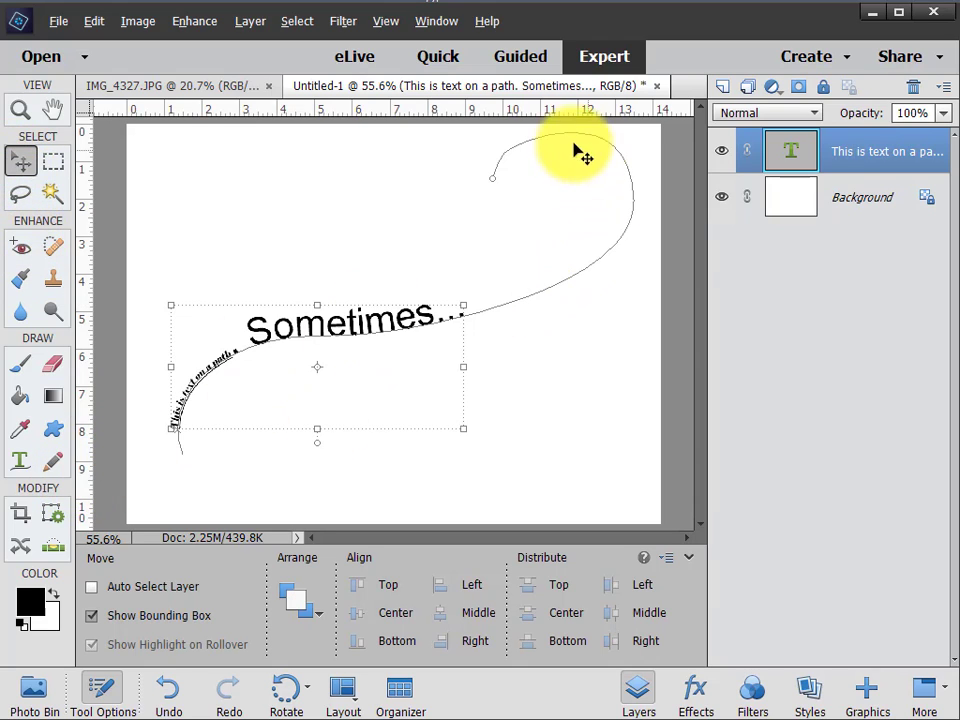
click(21, 463)
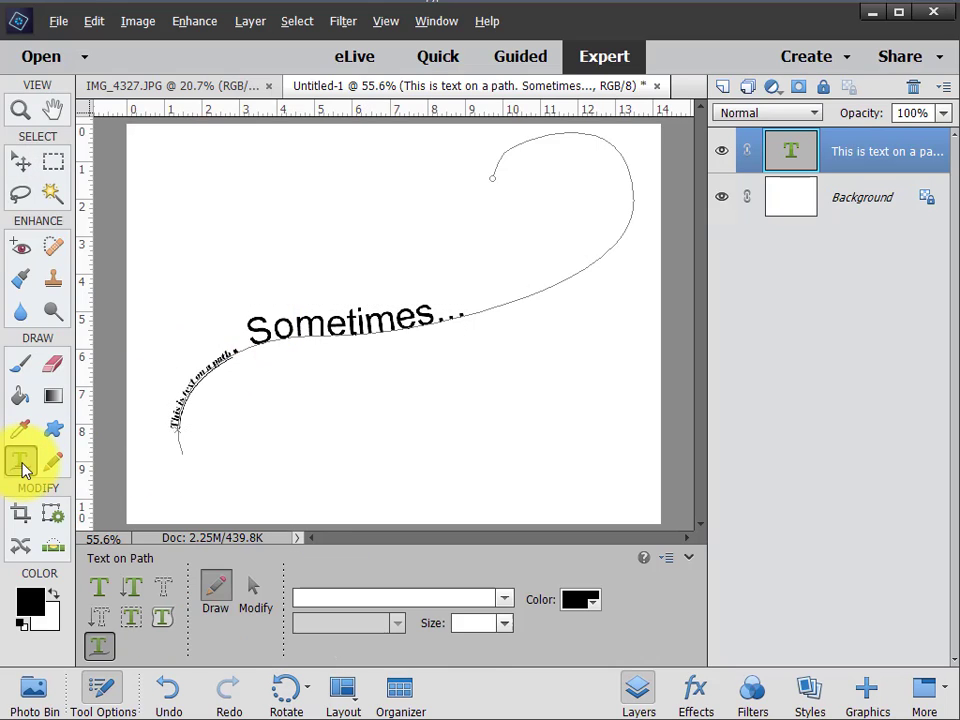
click(254, 592)
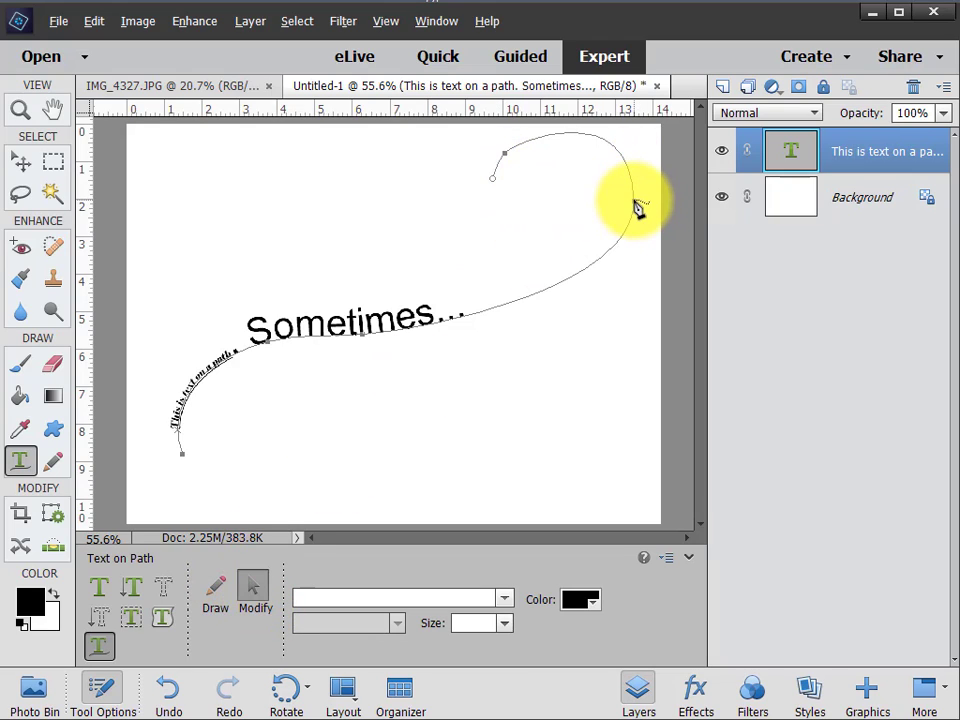
drag(638, 210, 583, 300)
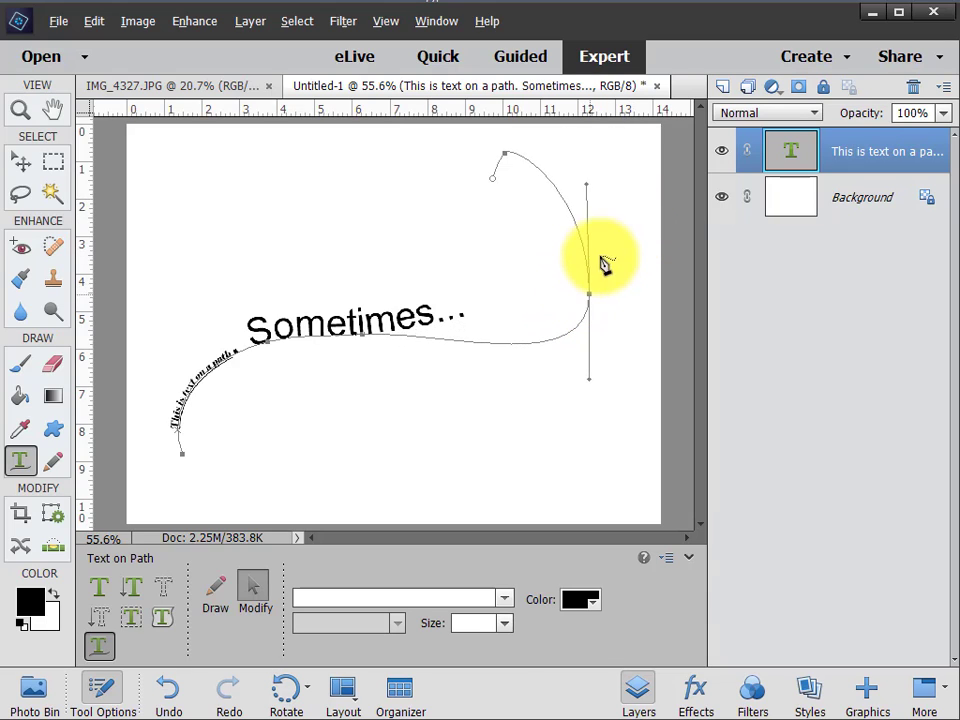
drag(589, 193, 630, 188)
drag(589, 293, 548, 312)
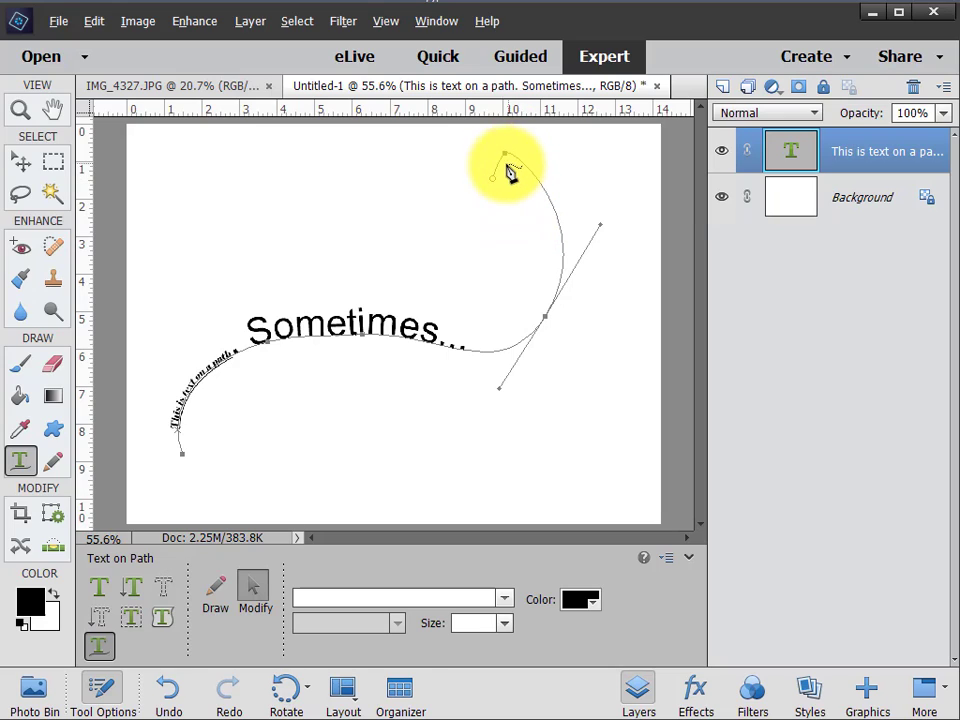
Delete the path's two uppermost anchors before the endpoint, add an anchor just past the text with its handle extended up and outward, and commit.
key(alt)
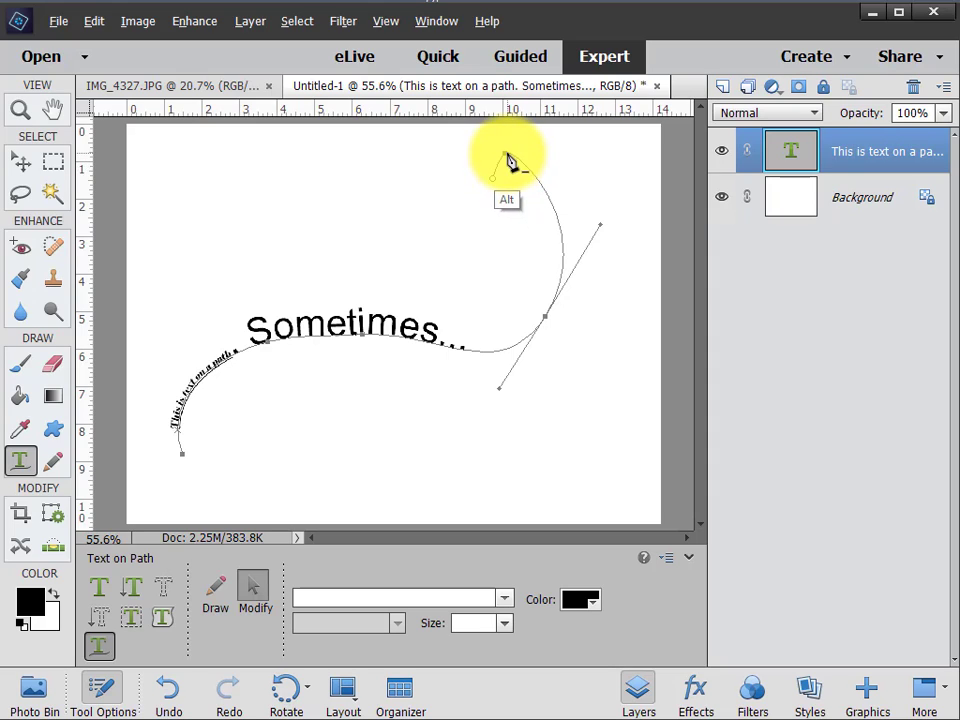
alt+click(506, 154)
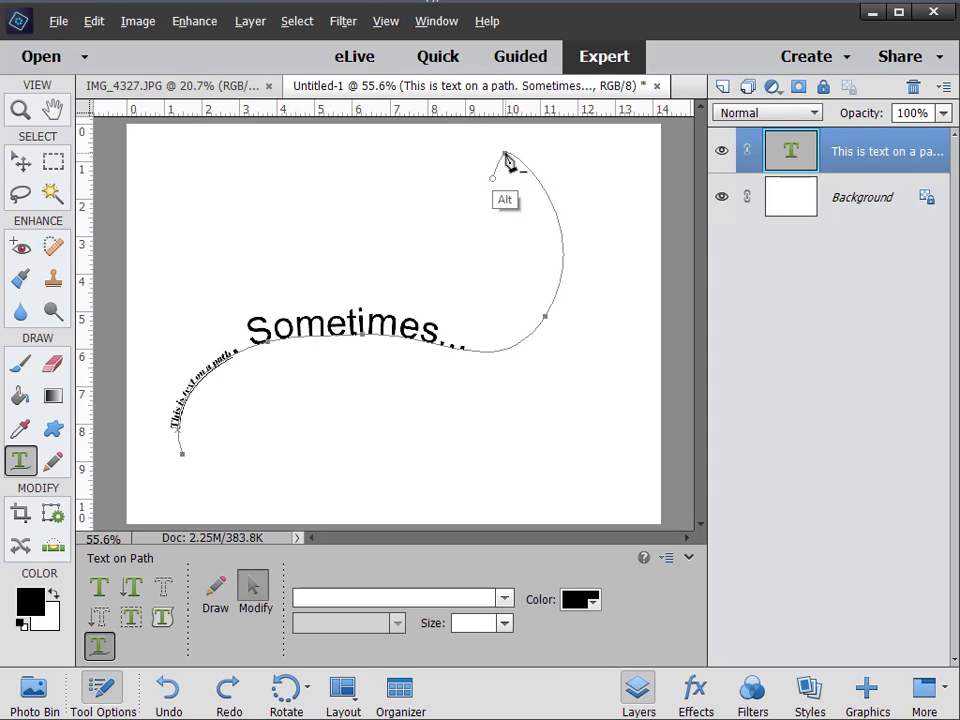
drag(506, 154, 494, 178)
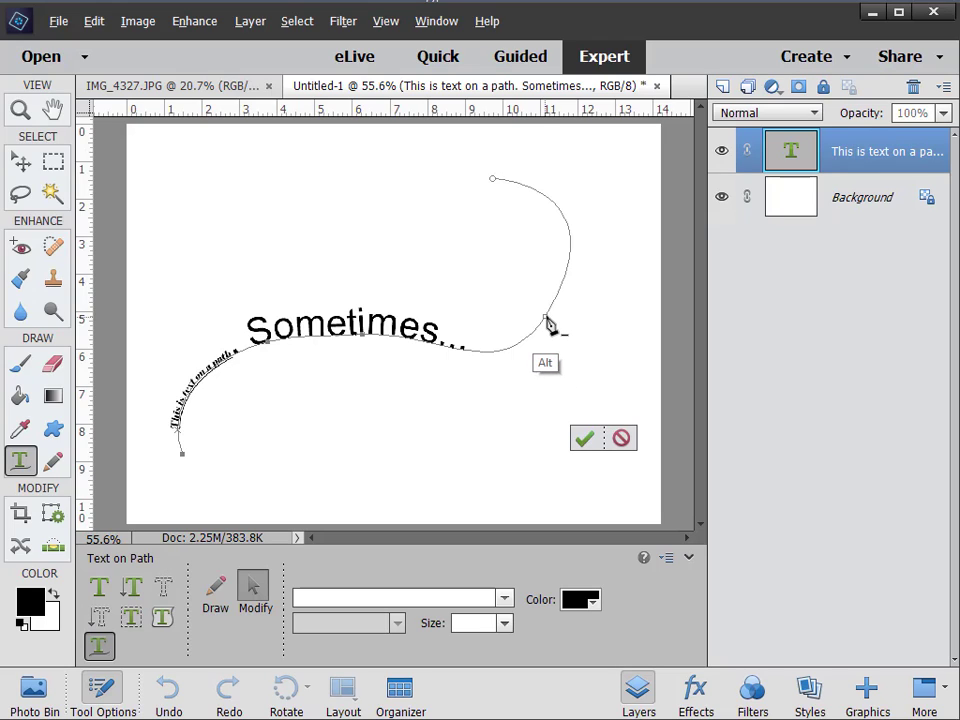
alt+click(547, 322)
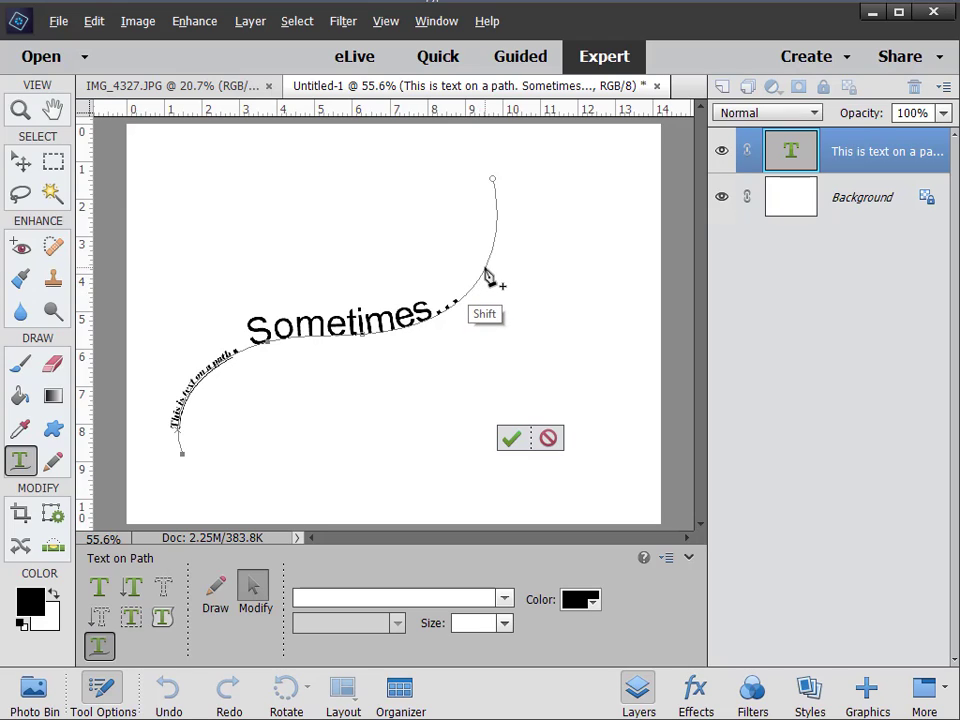
drag(487, 276, 567, 224)
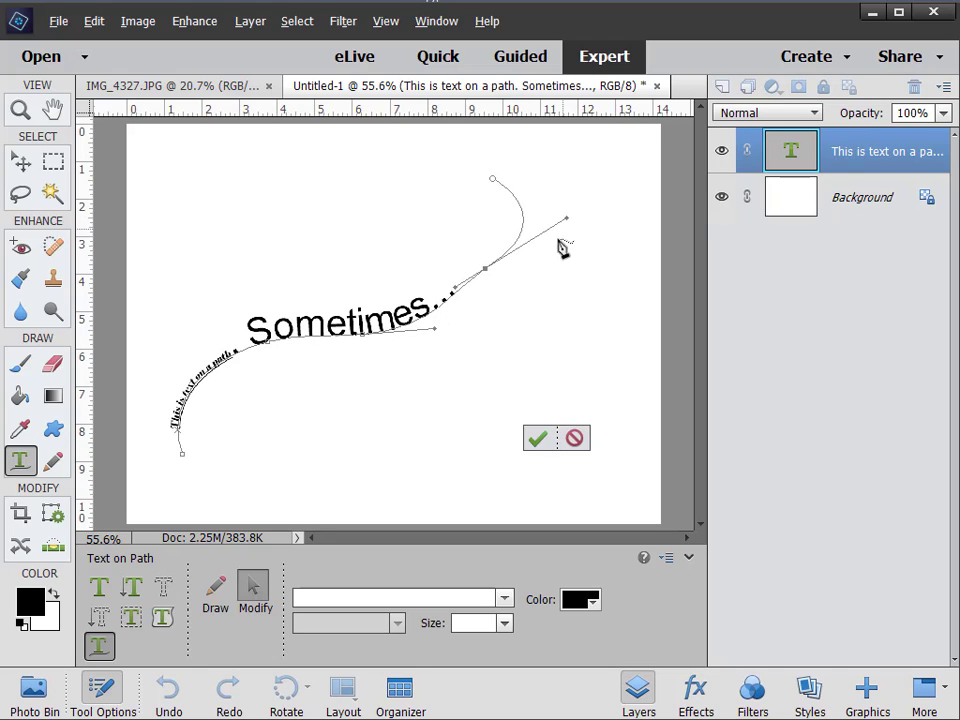
click(510, 438)
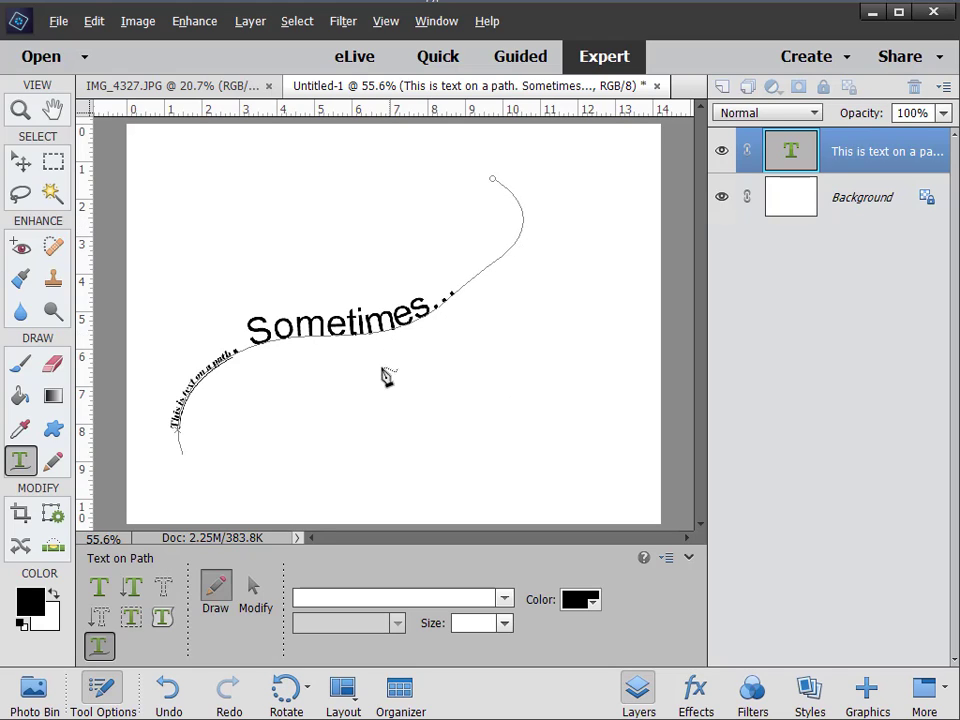
Reshape the path by lowering the middle anchor beneath "Sometimes", shifting the added anchor down and outward, steepening its handle, and commit the changes.
click(254, 585)
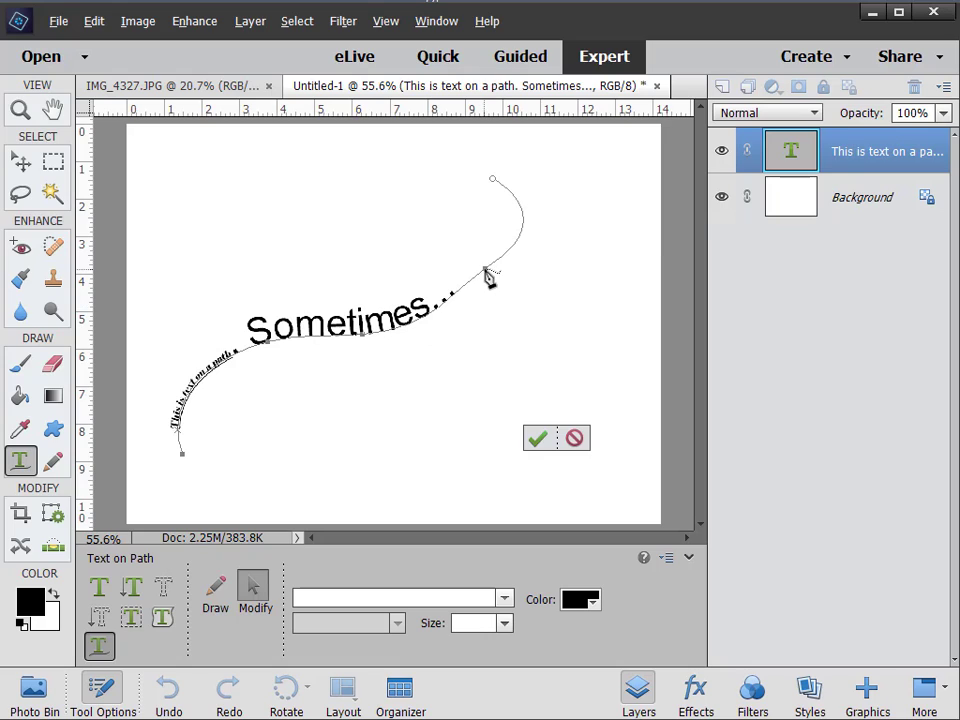
drag(485, 268, 514, 291)
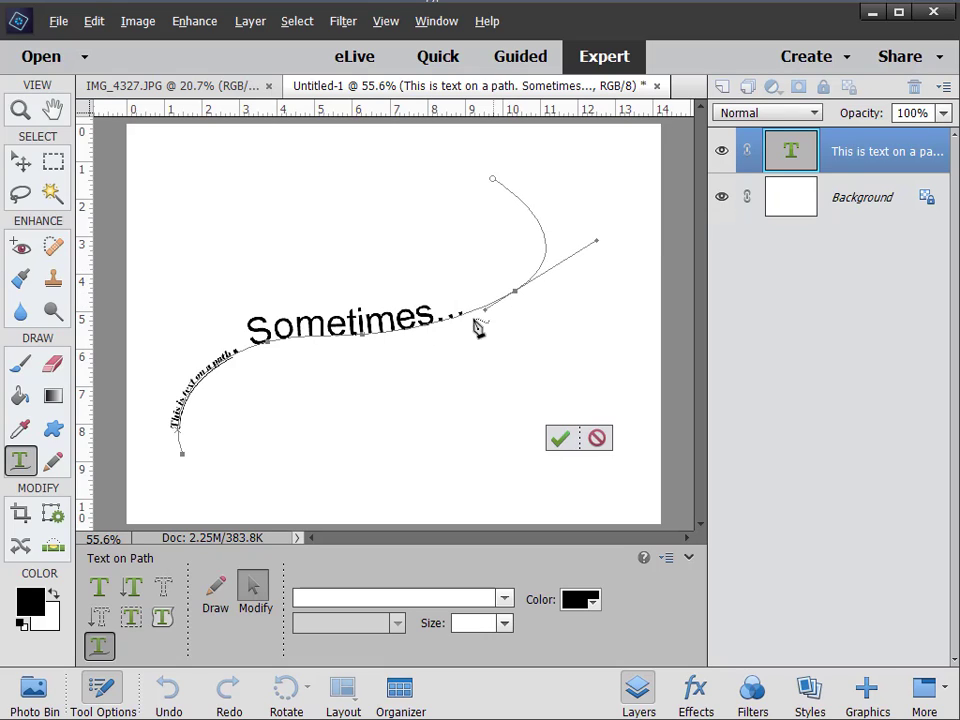
drag(365, 338, 515, 351)
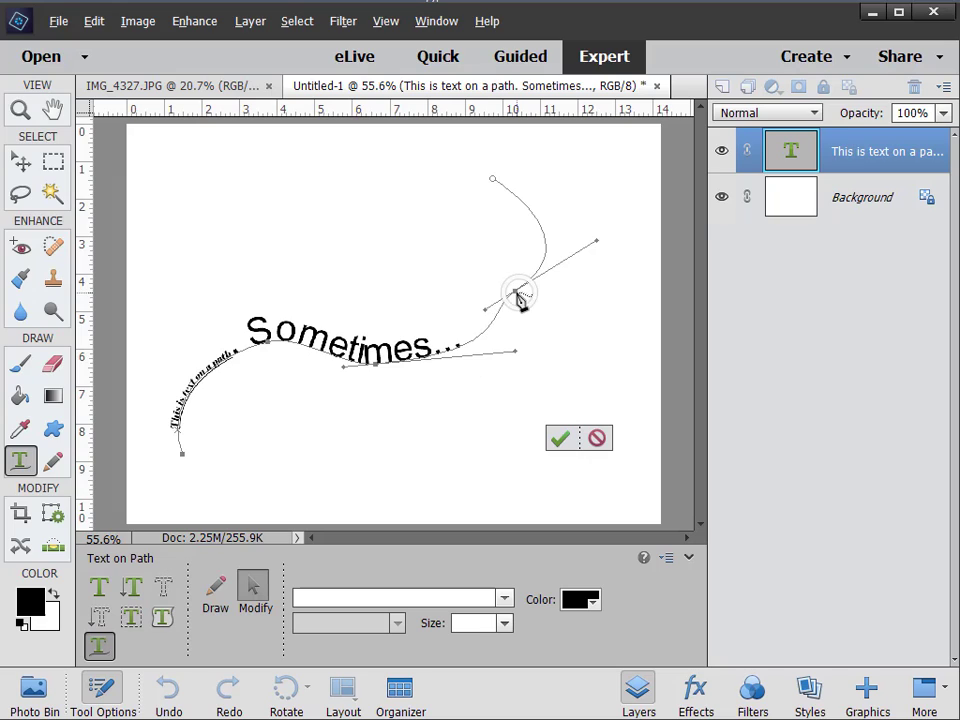
drag(517, 296, 532, 300)
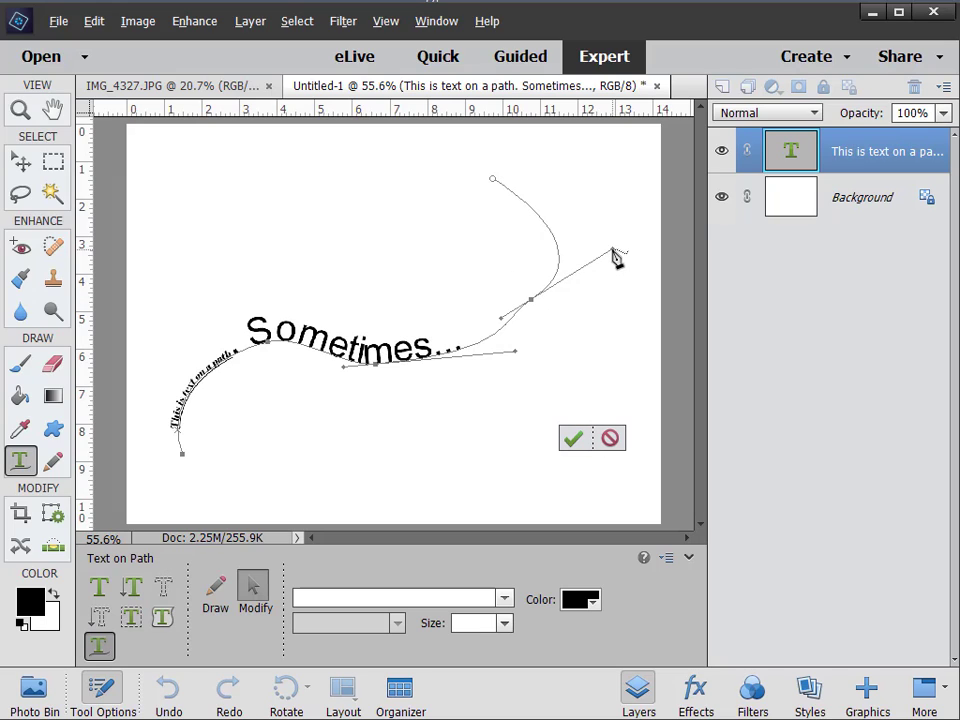
drag(594, 251, 586, 252)
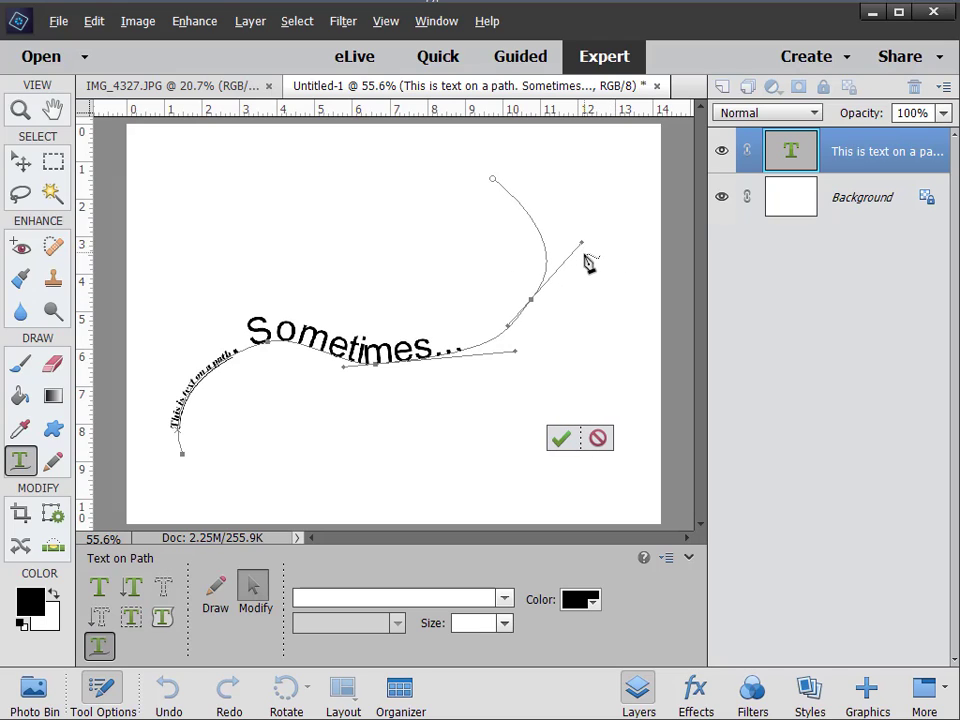
click(561, 441)
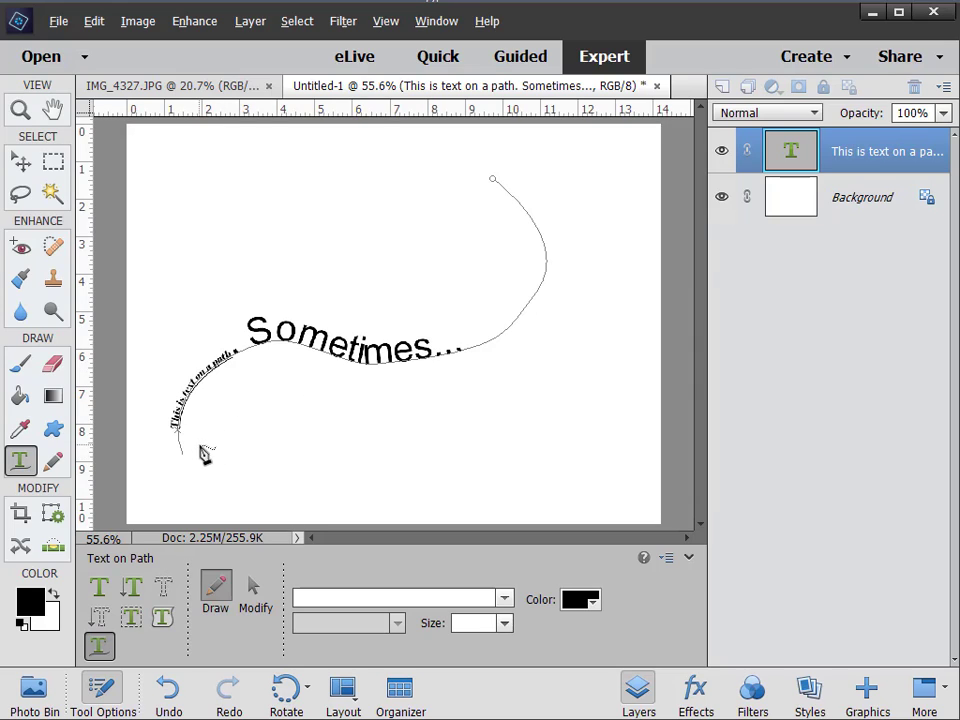
Draw a separate arched path below the existing text and enter "this is more text" from its left end.
mouse_move(198, 448)
mouse_down()
mouse_move(257, 402)
mouse_move(341, 407)
mouse_move(410, 450)
mouse_up()
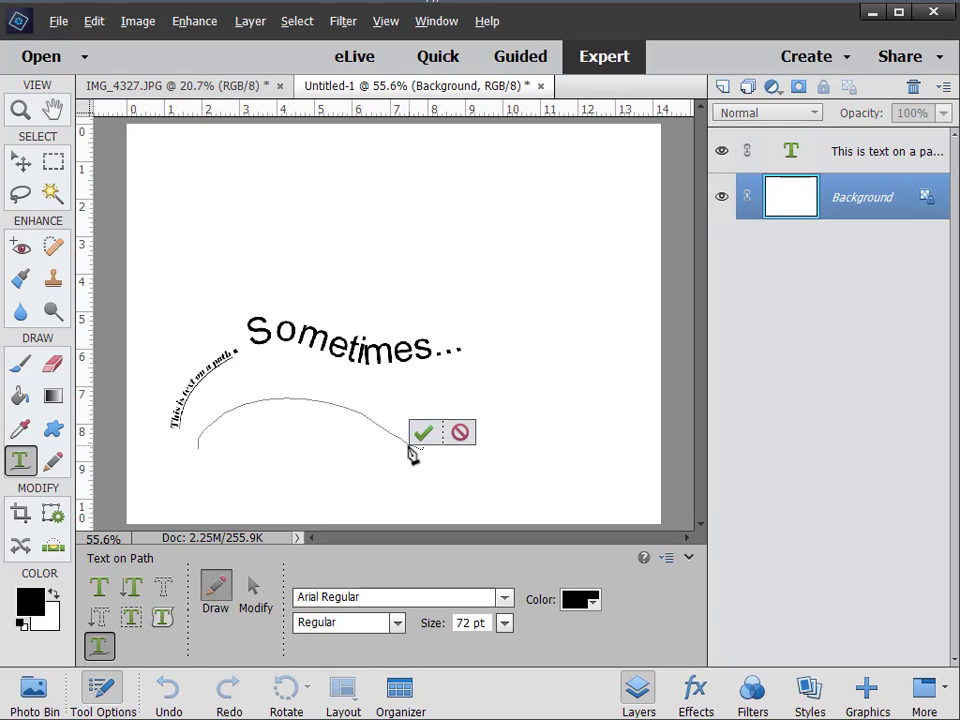
click(424, 435)
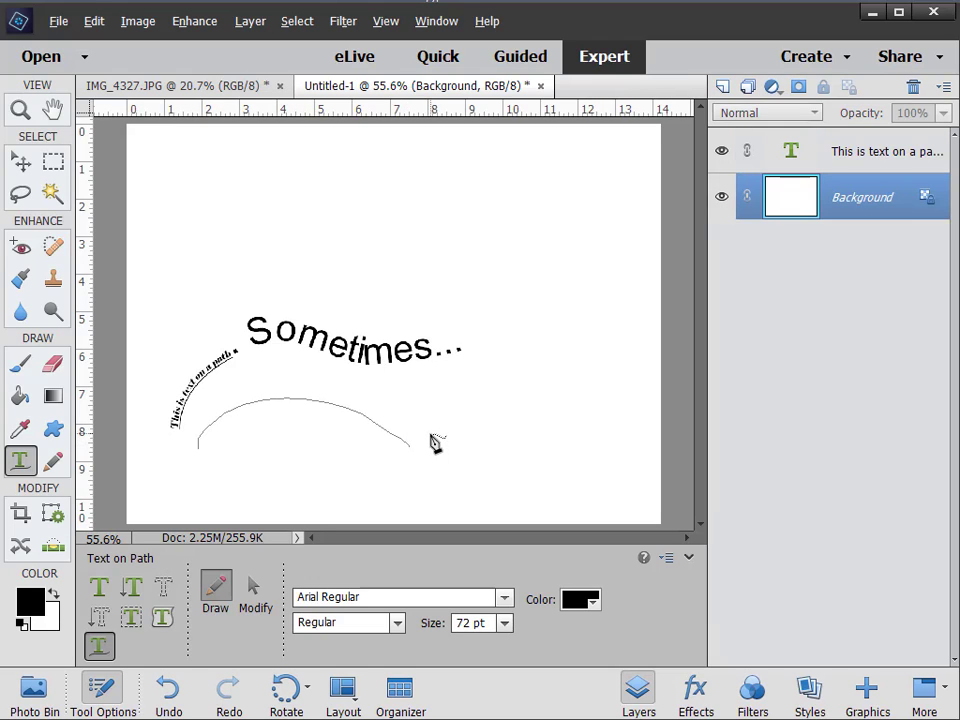
click(201, 432)
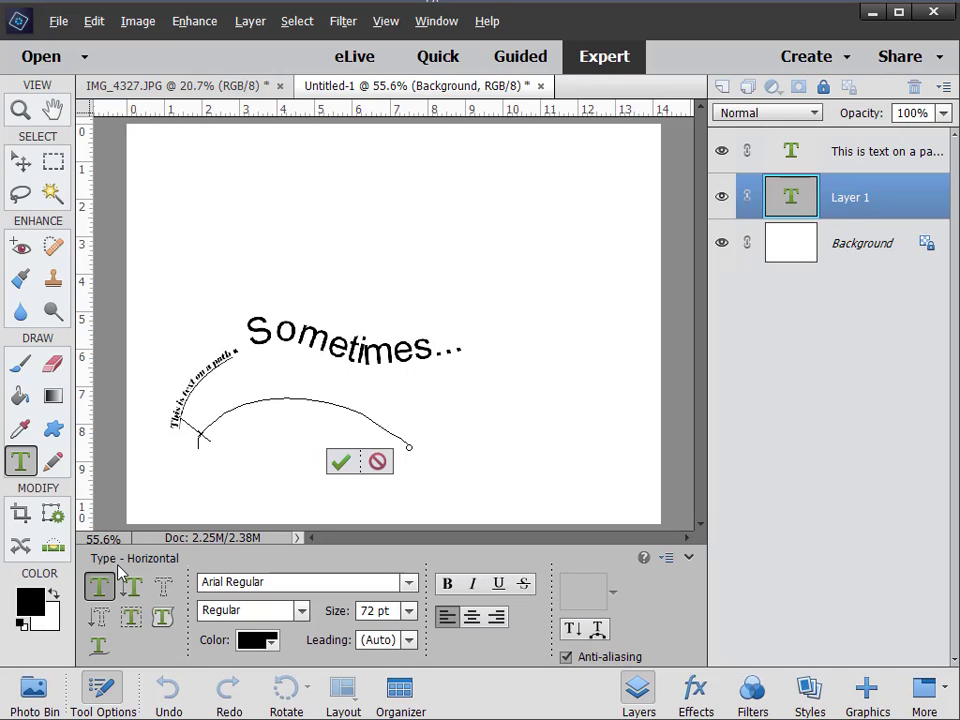
text(this is more)
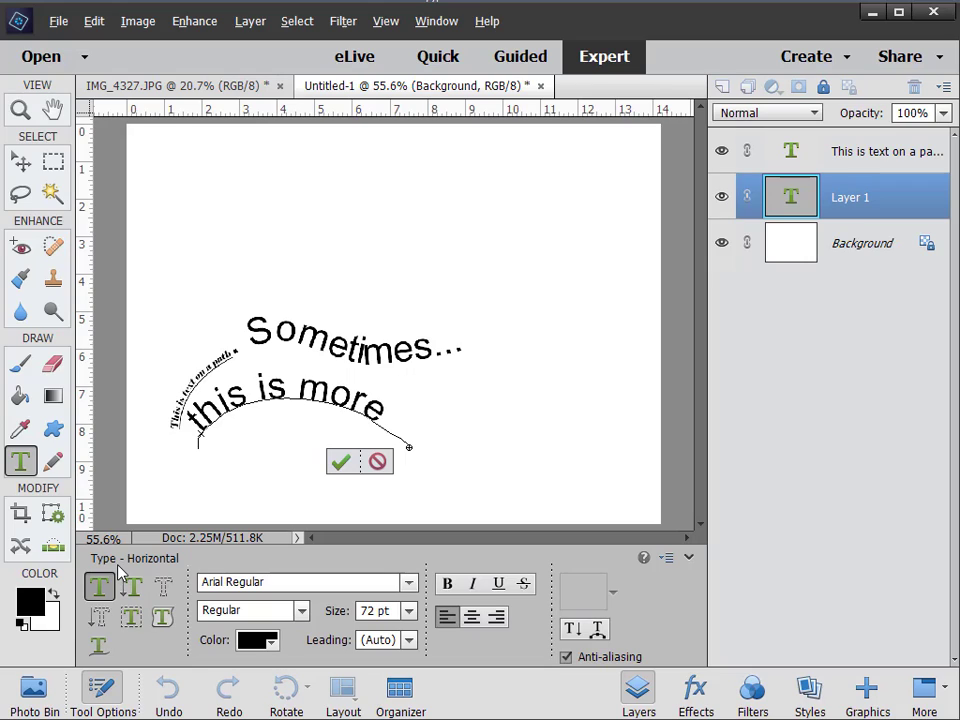
click(118, 571)
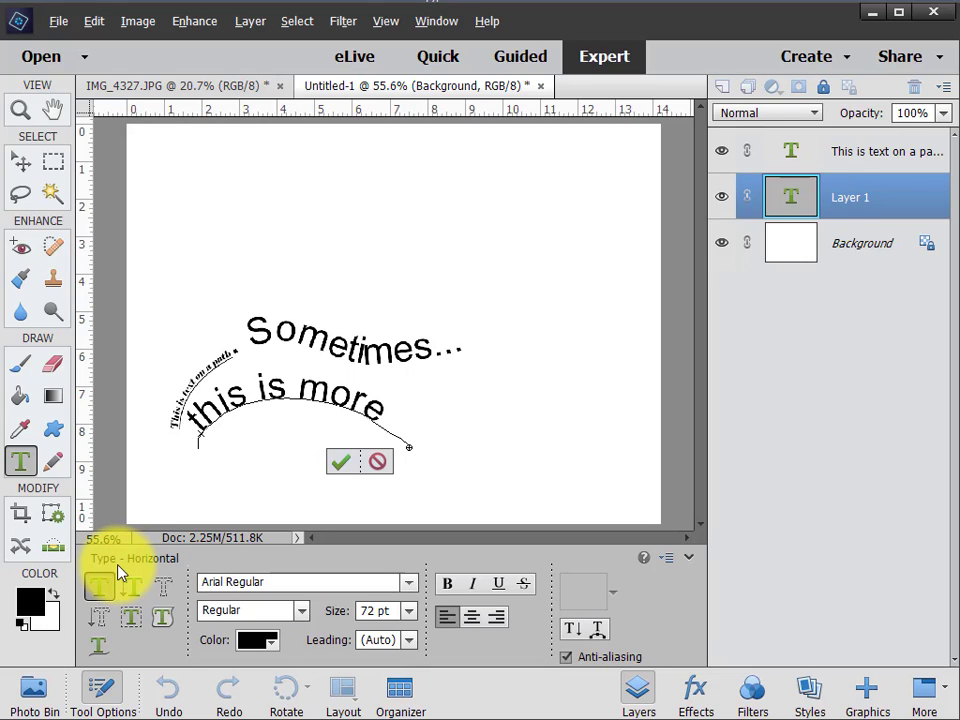
Set all the words of "this is more text" to 48 pt and commit the text.
drag(188, 418, 480, 464)
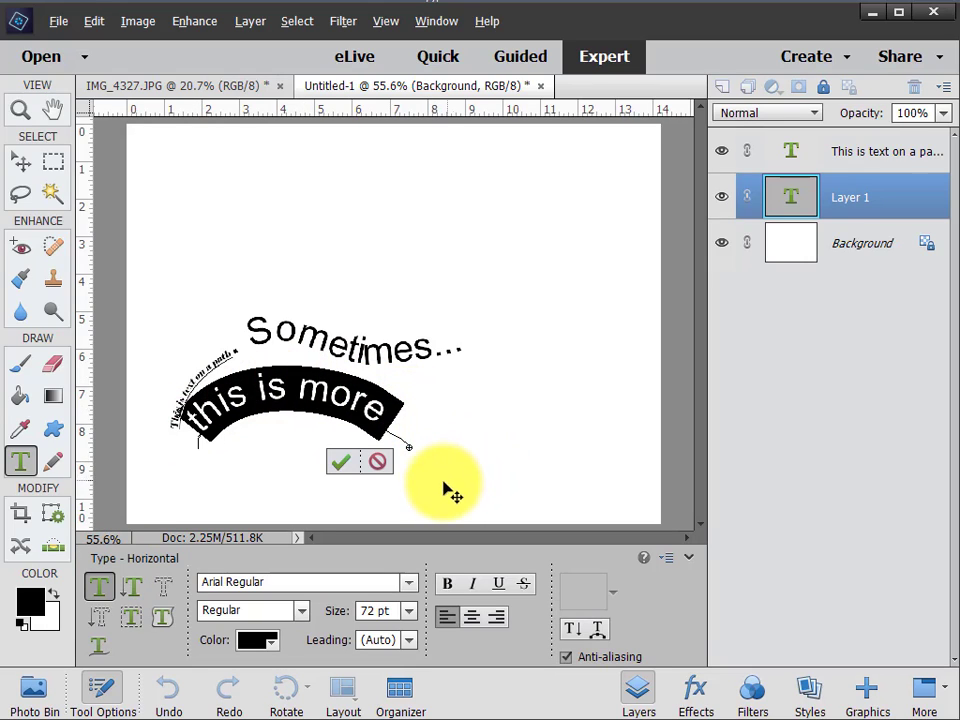
click(408, 610)
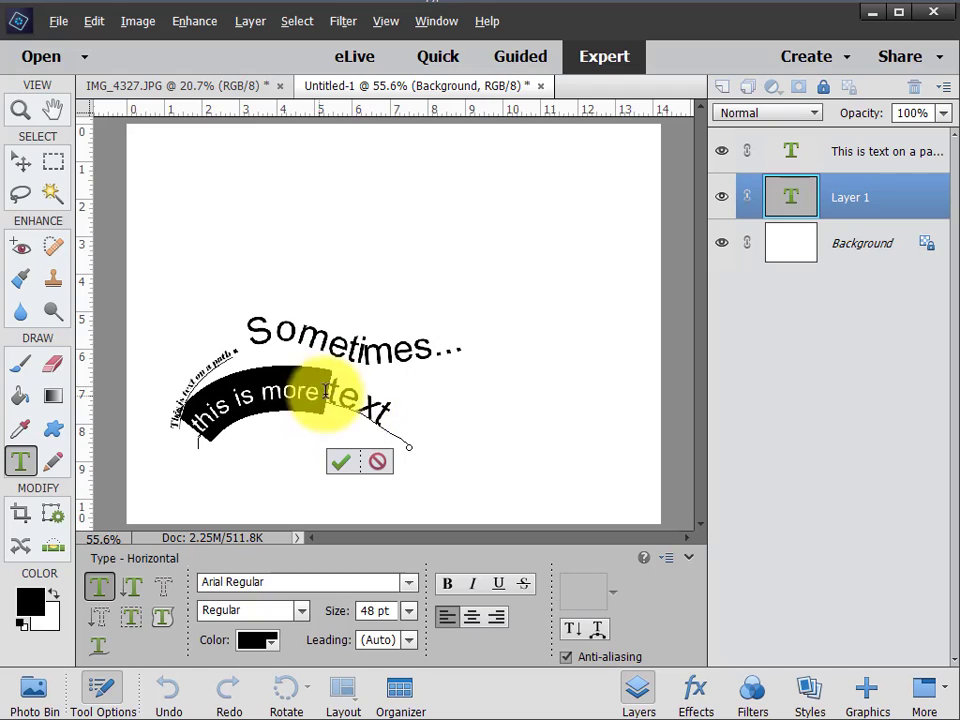
drag(326, 394, 403, 424)
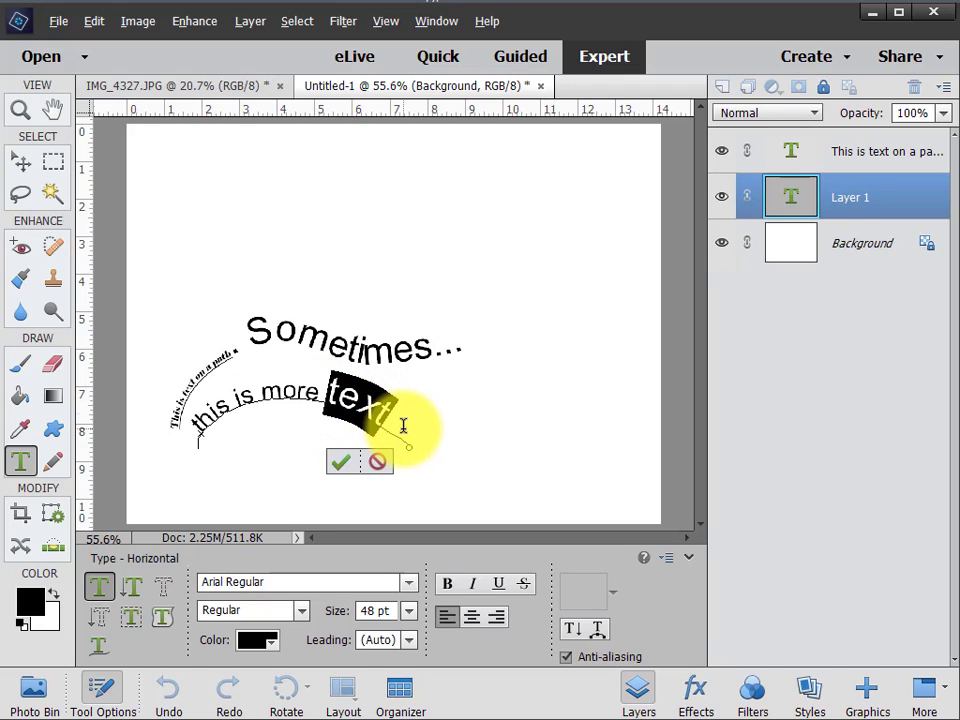
click(408, 611)
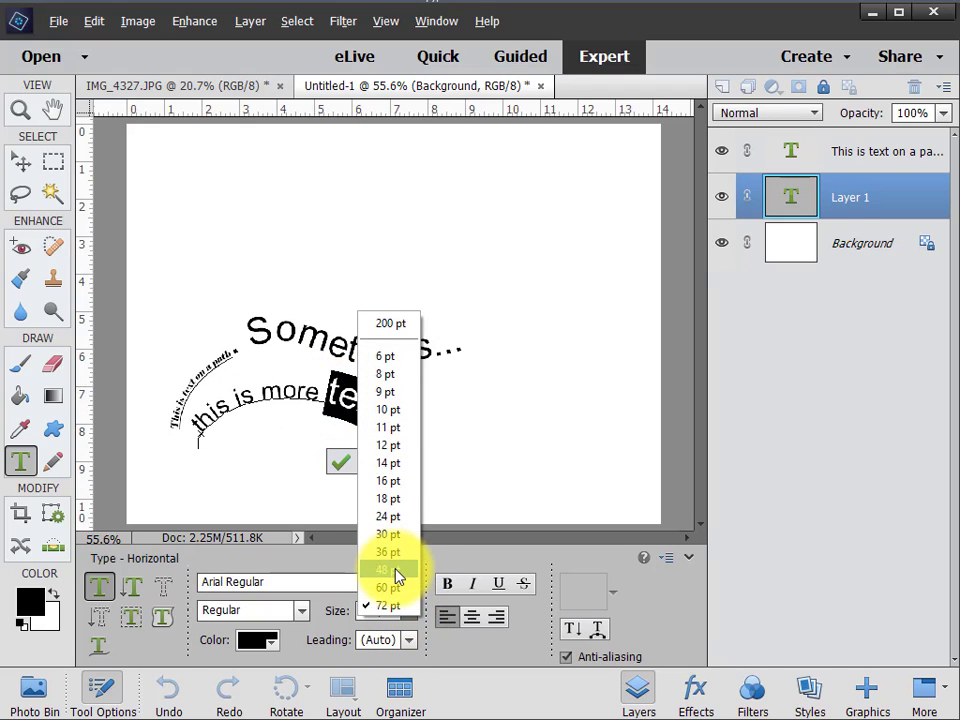
click(398, 569)
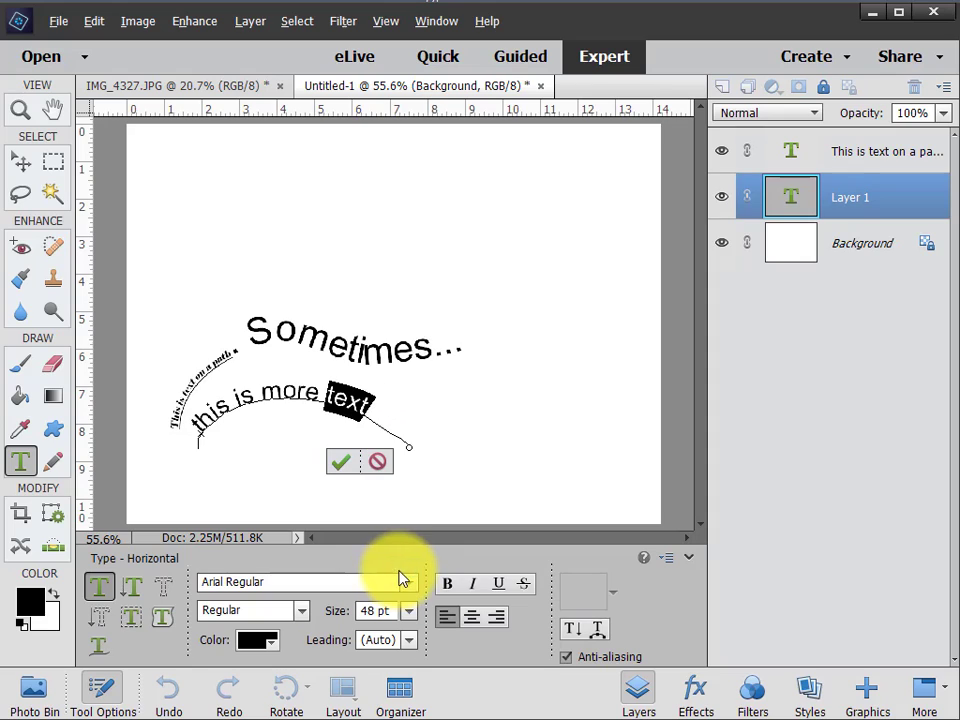
click(340, 462)
key(v)
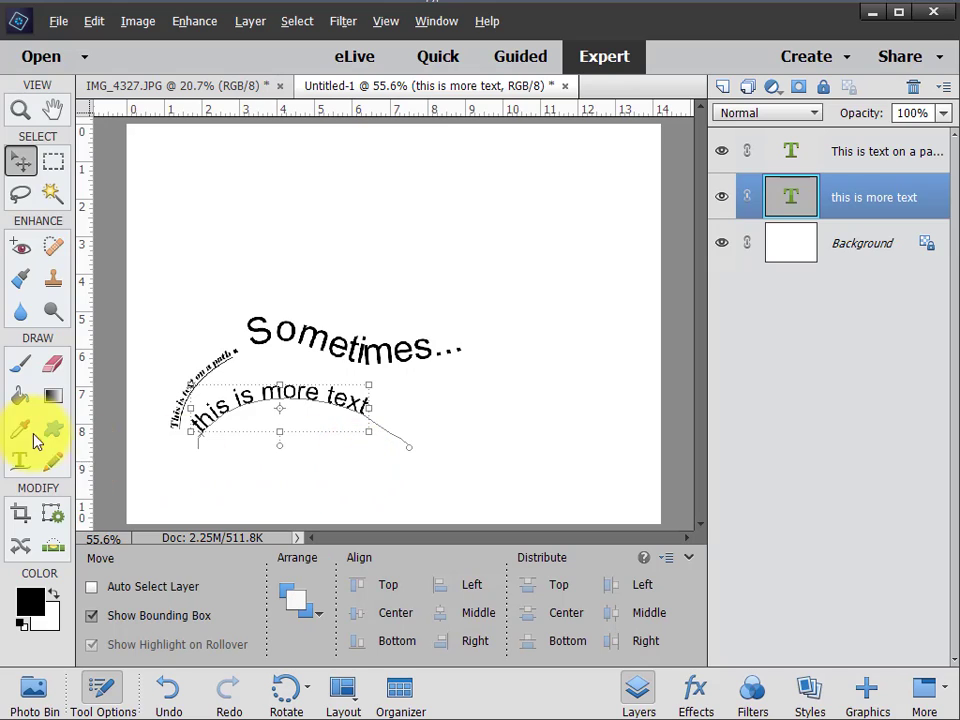
Draw a separate S-shaped text path rising from above "Sometimes" toward the page's upper right, and commit it.
click(20, 461)
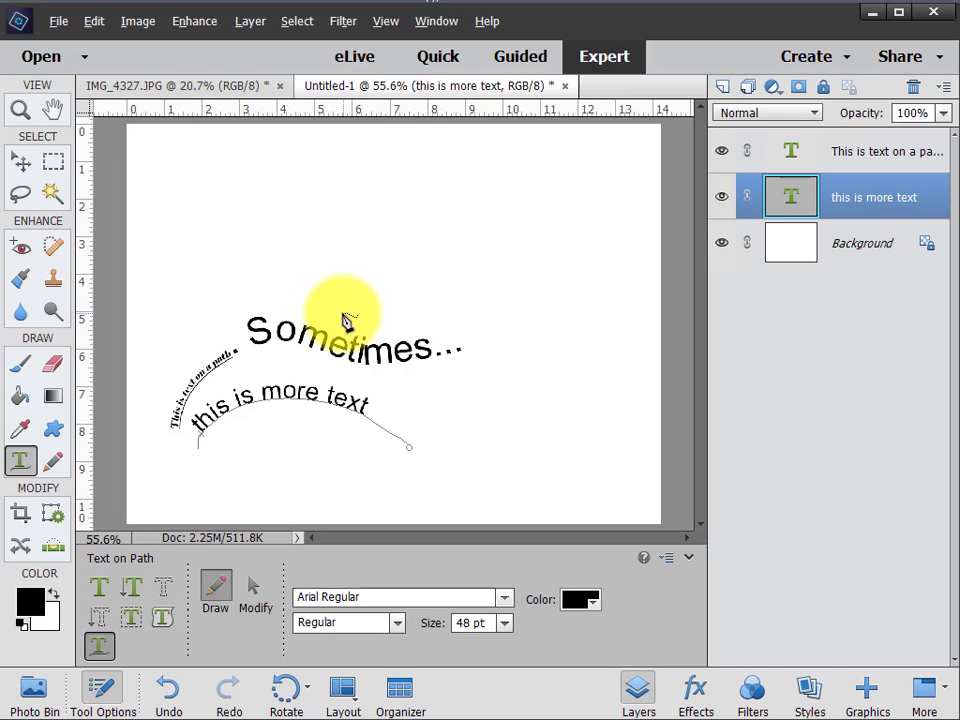
mouse_move(343, 310)
mouse_down()
mouse_move(377, 265)
mouse_move(545, 210)
mouse_move(571, 172)
mouse_up()
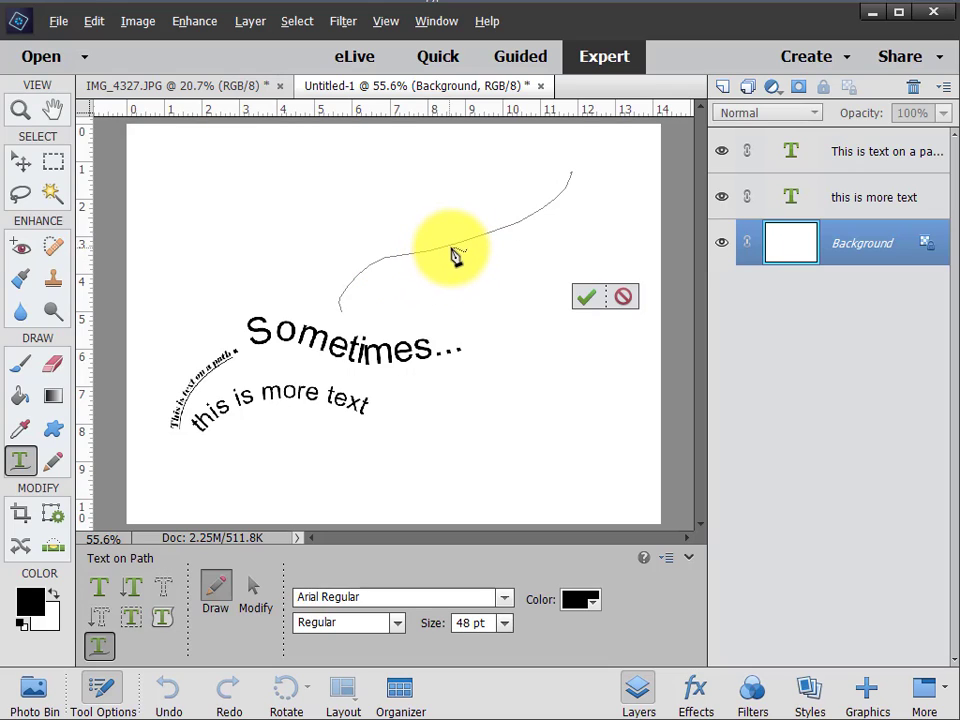
click(587, 296)
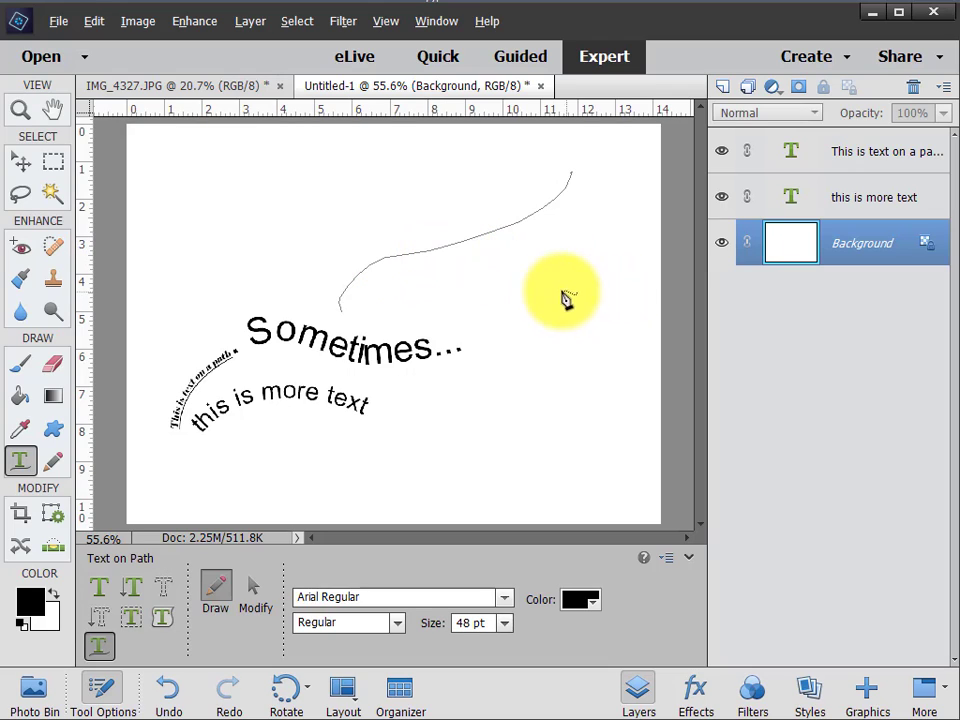
click(455, 244)
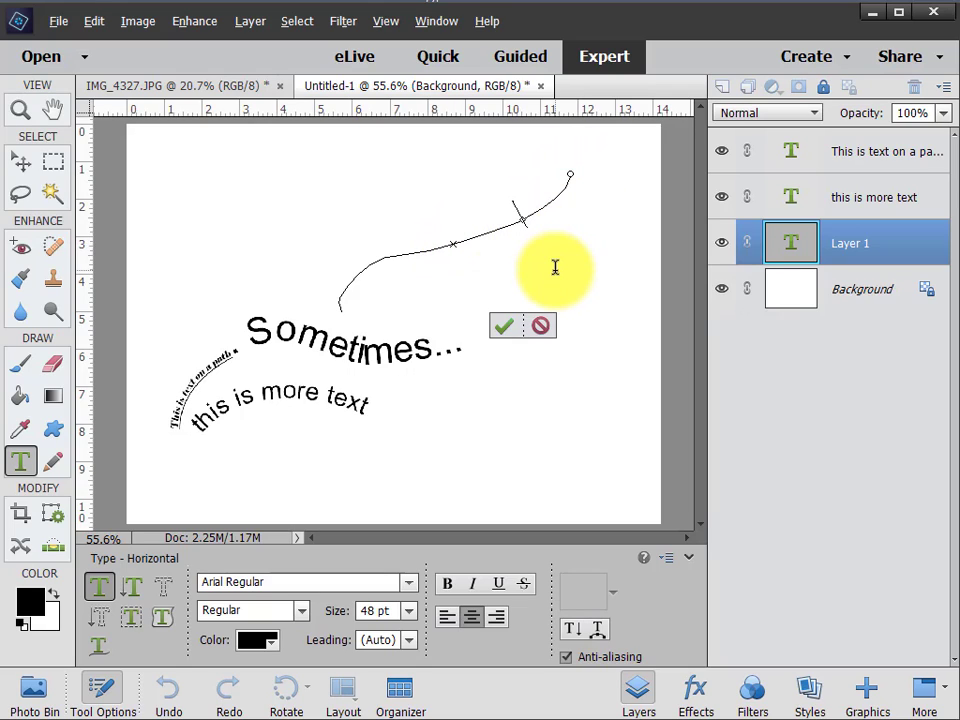
text(center)
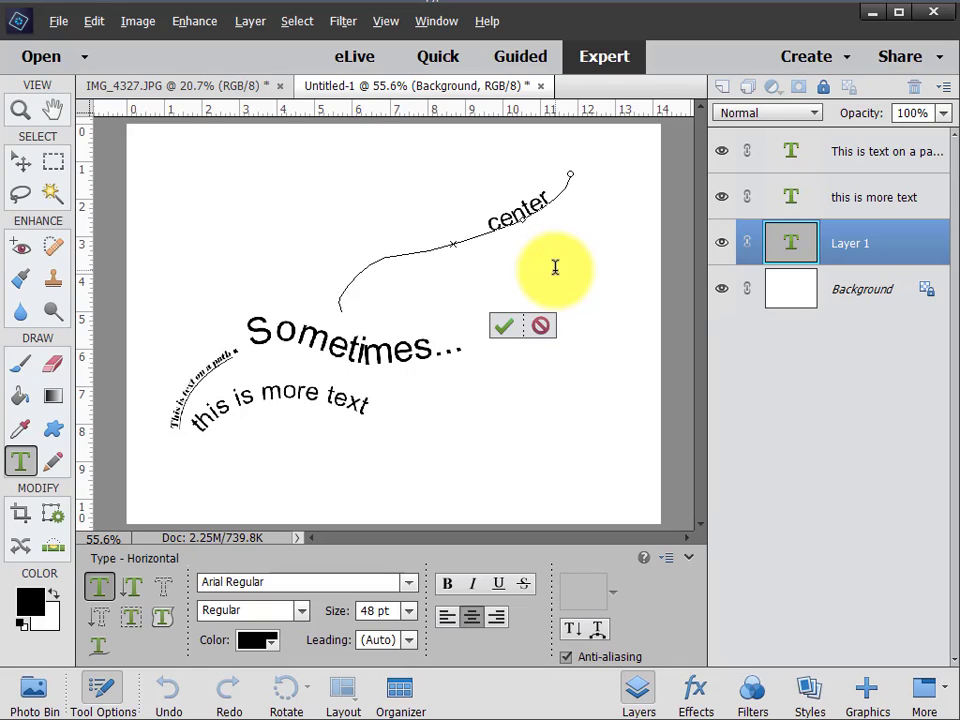
text(ed text)
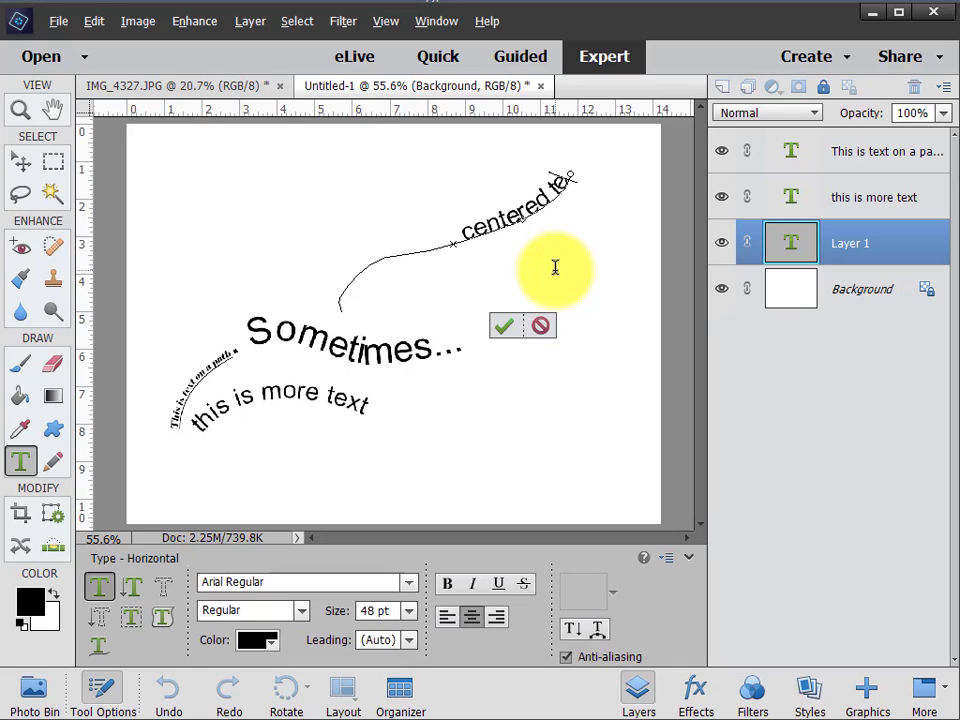
text(t)
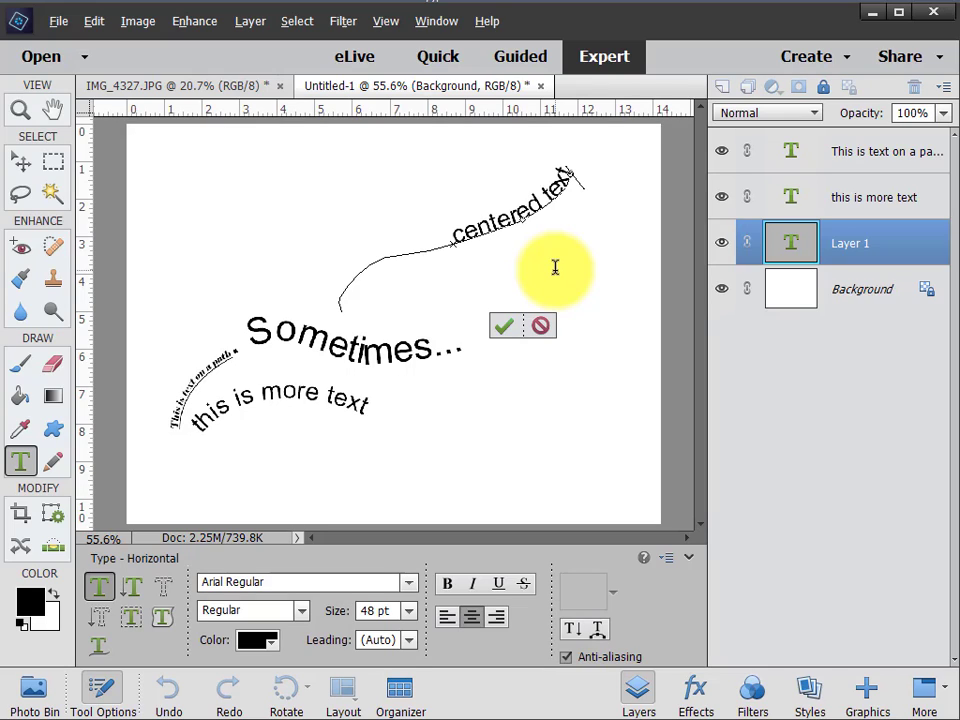
key(BackSpace)
key(BackSpace)
key(BackSpace)
key(BackSpace)
key(BackSpace)
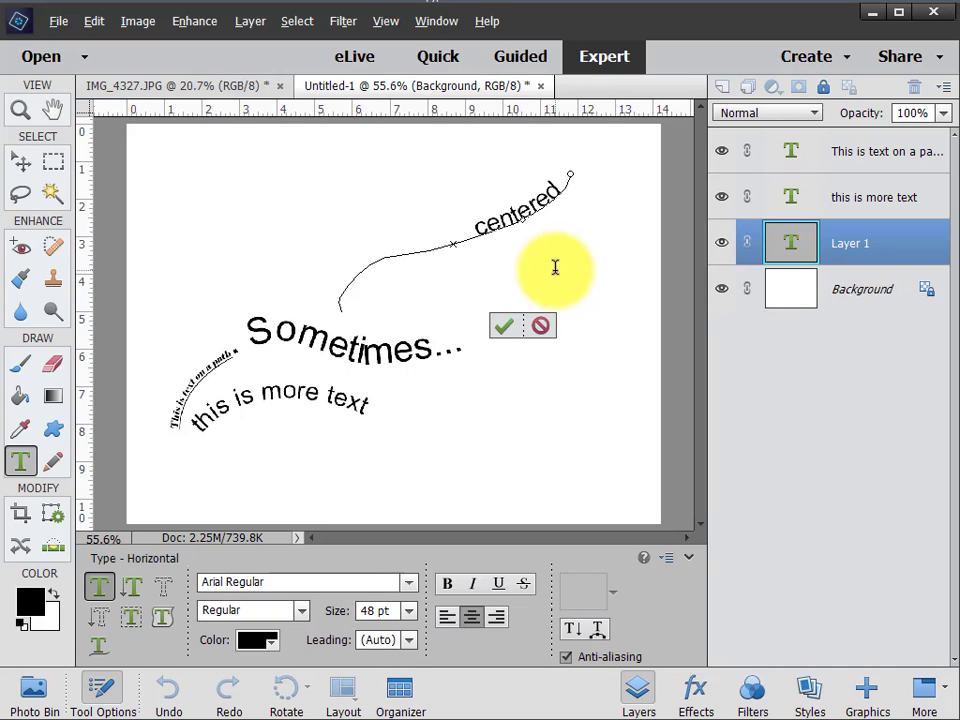
click(540, 327)
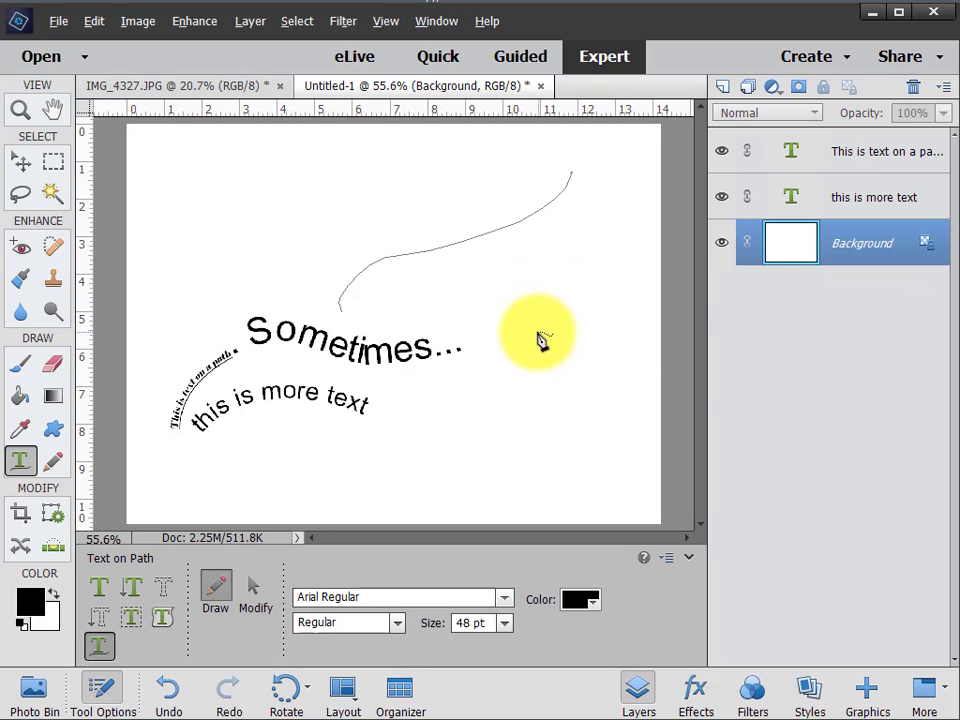
Enter "longer centered text" with center alignment from the lower end of the S-shaped path and commit the text.
click(342, 292)
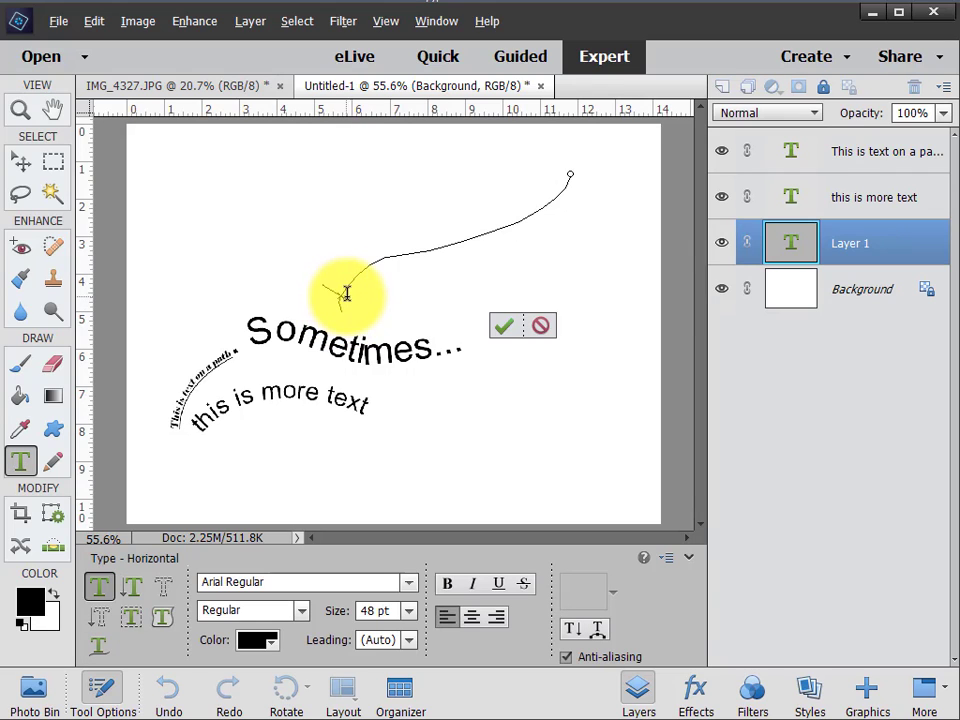
click(472, 617)
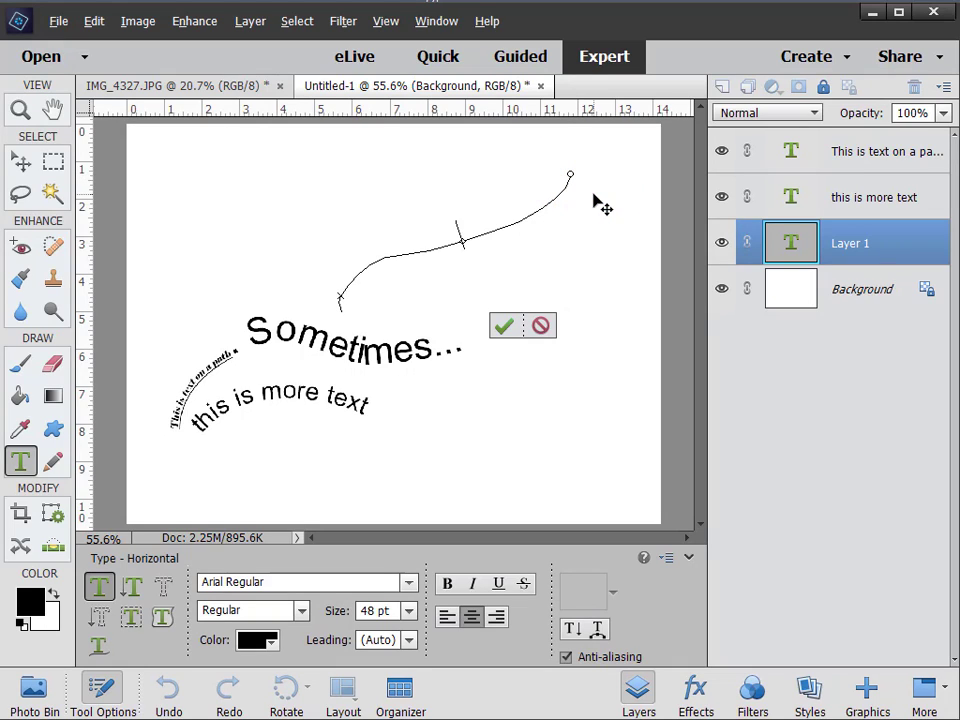
text(longer d)
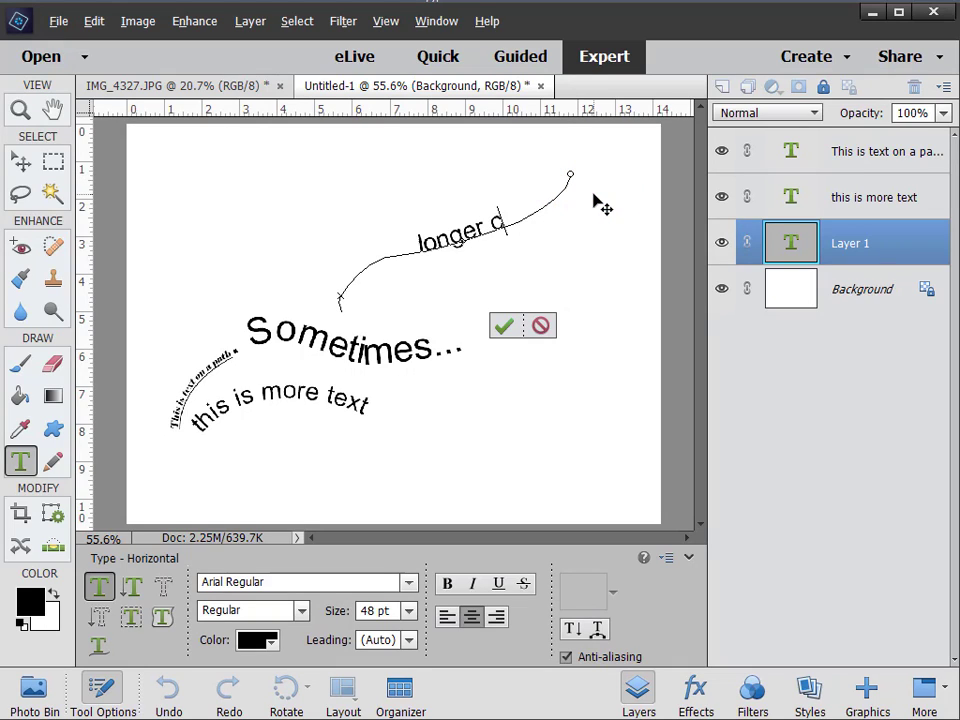
key(BackSpace)
text(centered)
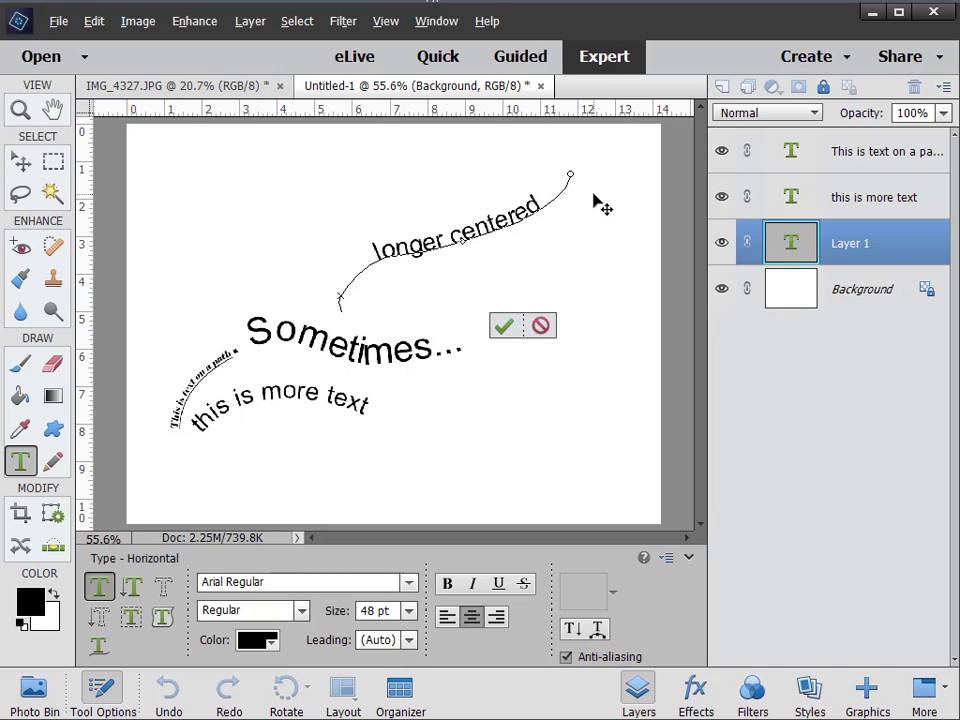
text( text)
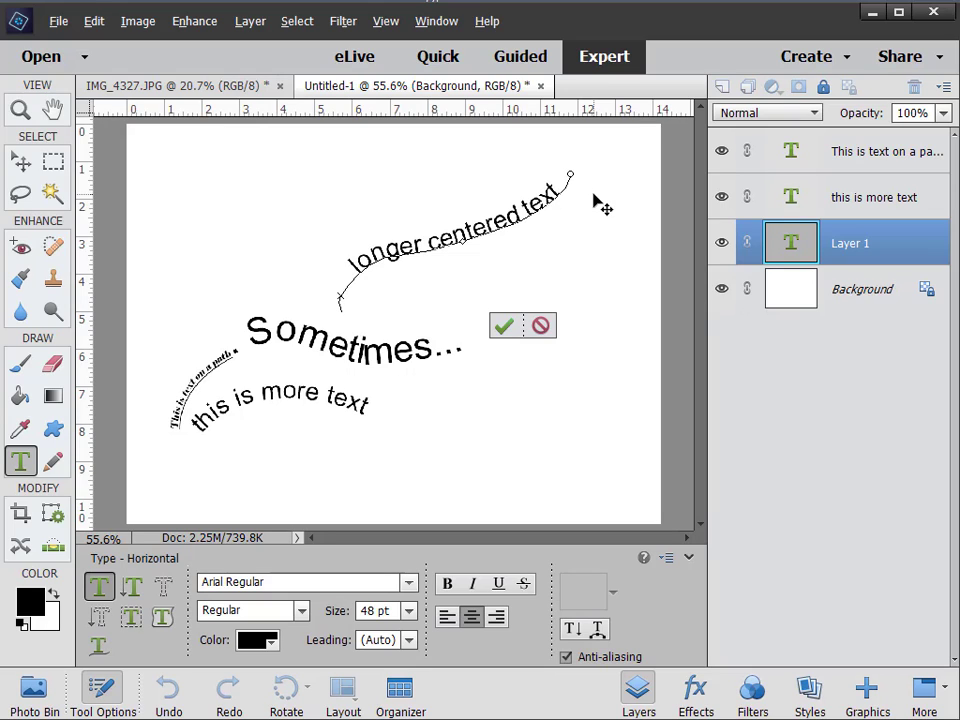
key(ctrl+Return)
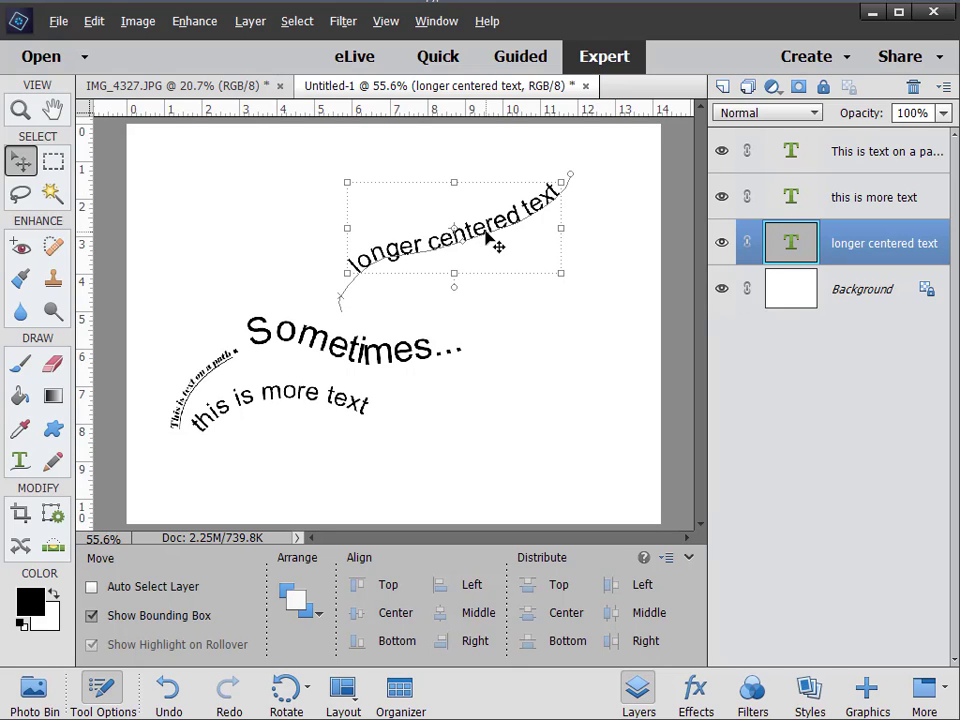
Rotate "longer centered text" by 29.46 degrees, move it just below "this is more text", and commit the transformation.
mouse_move(488, 237)
mouse_down()
mouse_move(341, 207)
mouse_move(515, 240)
mouse_move(500, 218)
mouse_up()
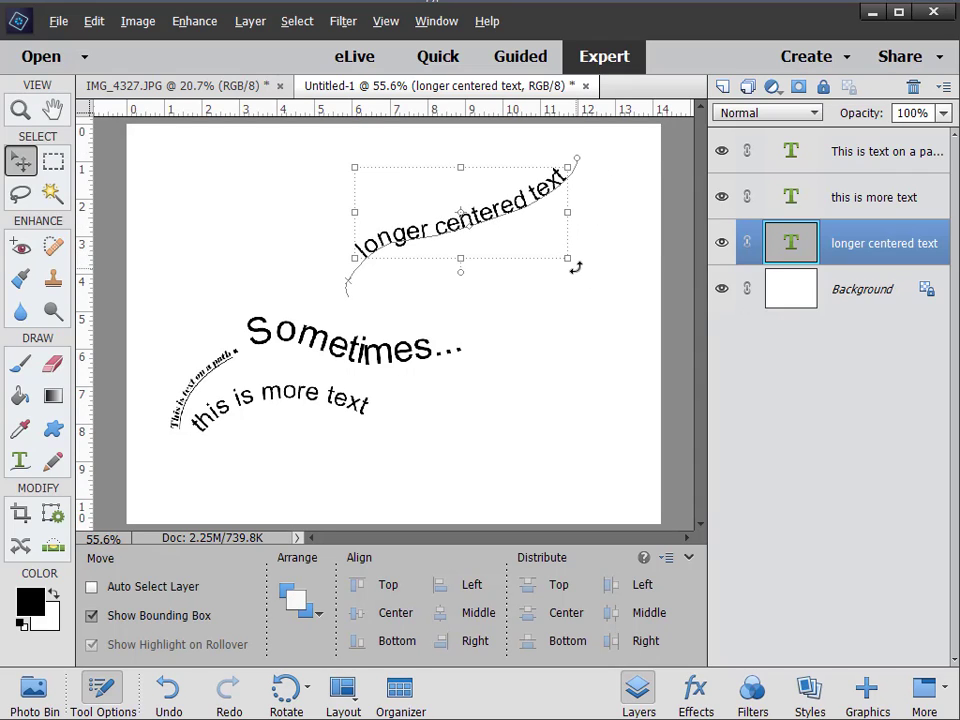
drag(577, 268, 568, 309)
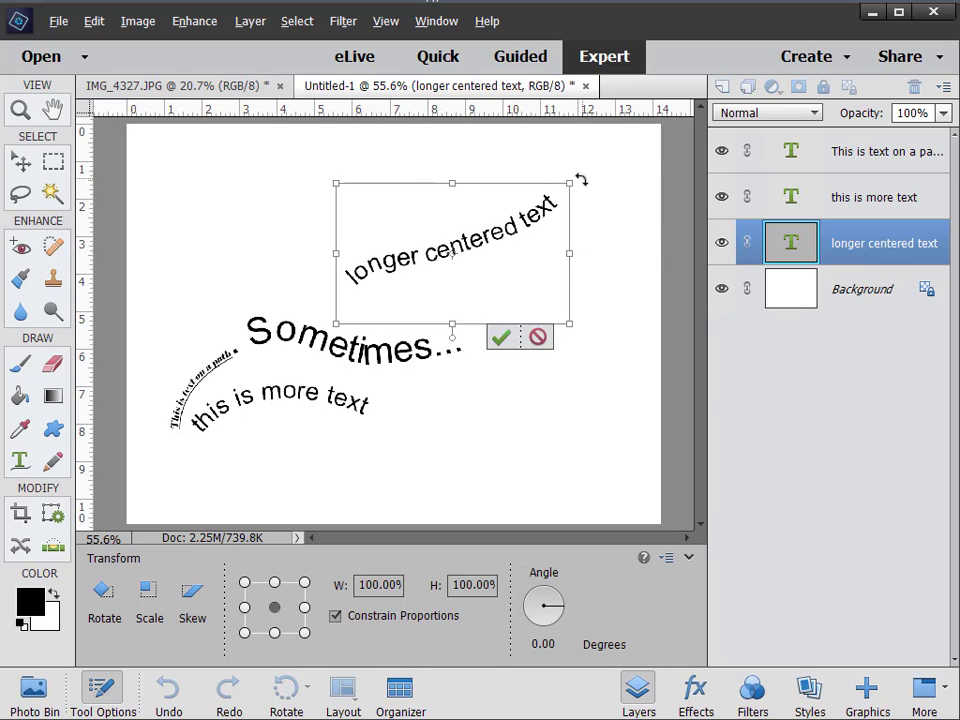
drag(578, 183, 590, 258)
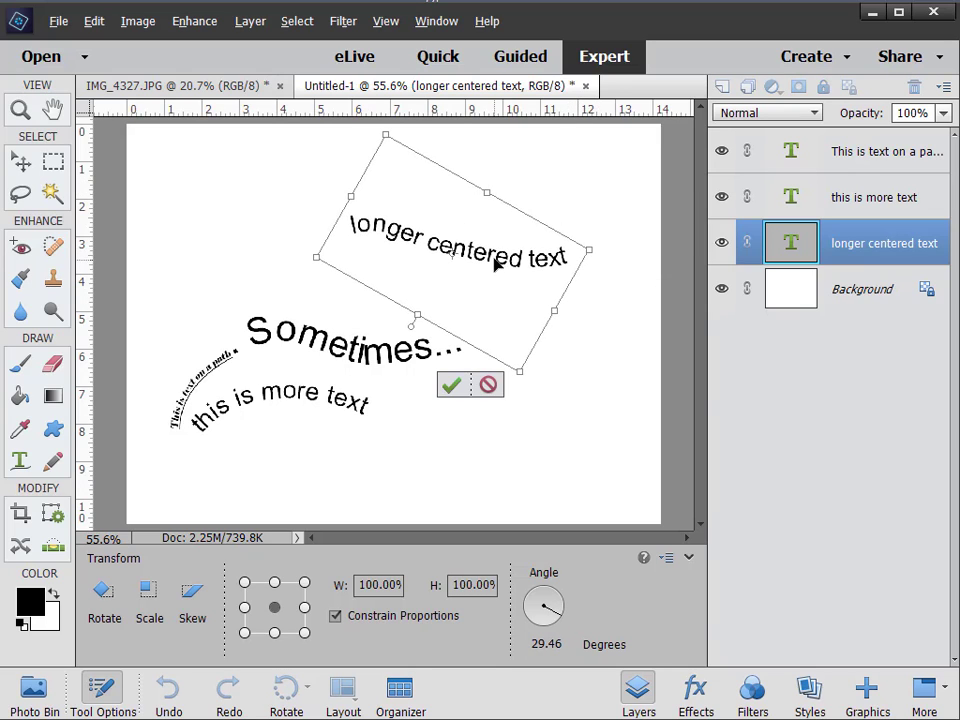
drag(502, 290, 368, 478)
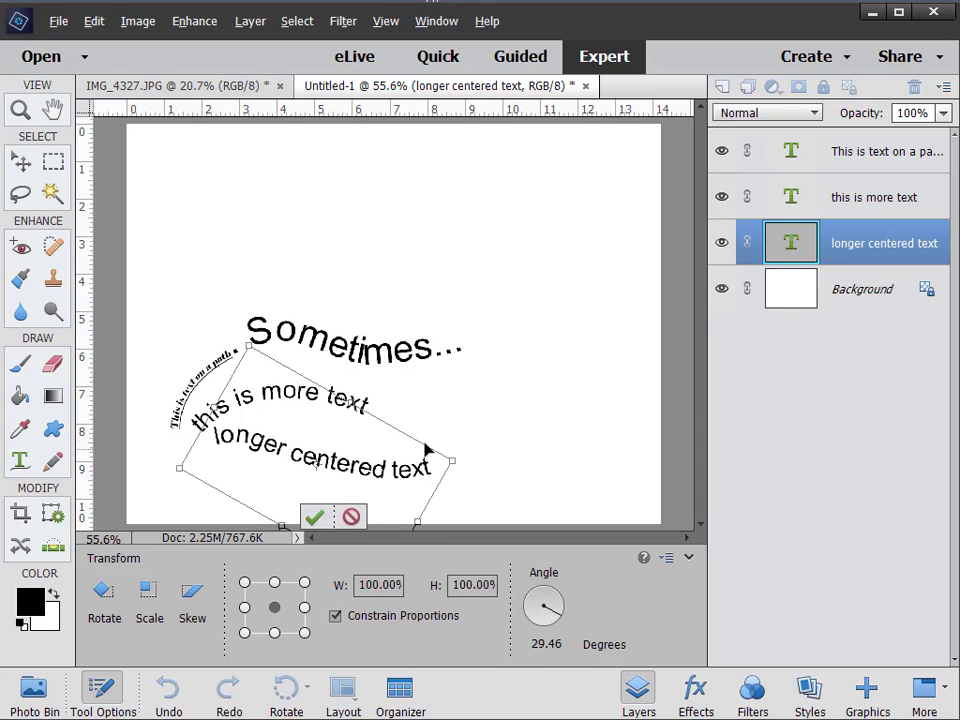
click(318, 518)
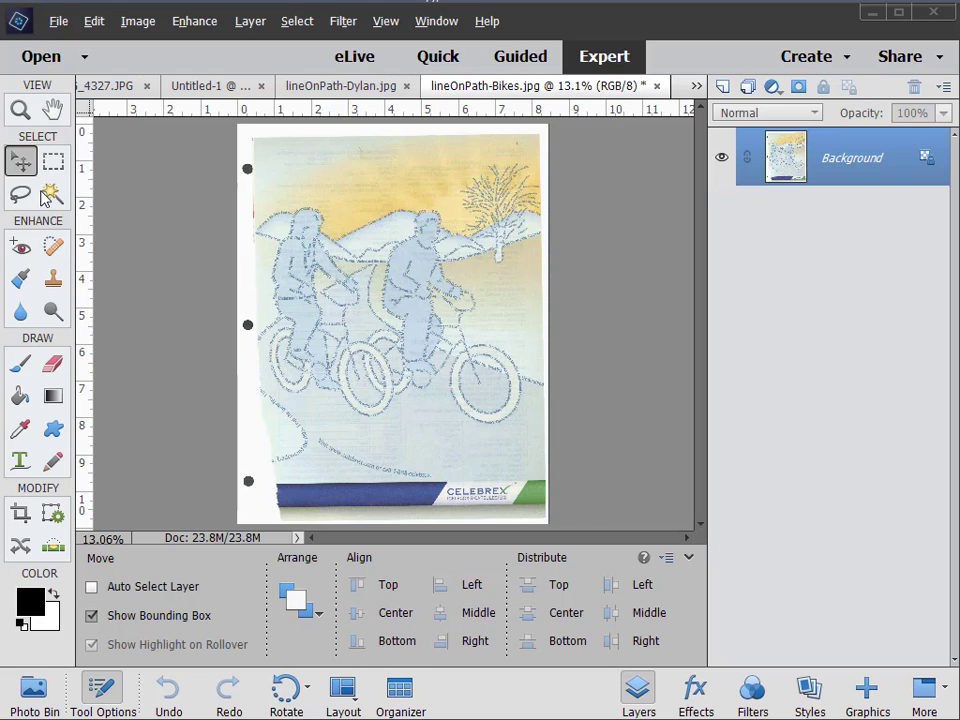
Examine close up how text follows the outlines in lineOnPath-Bikes.jpg and the hair in lineOnPath-Dylan.jpg.
click(351, 358)
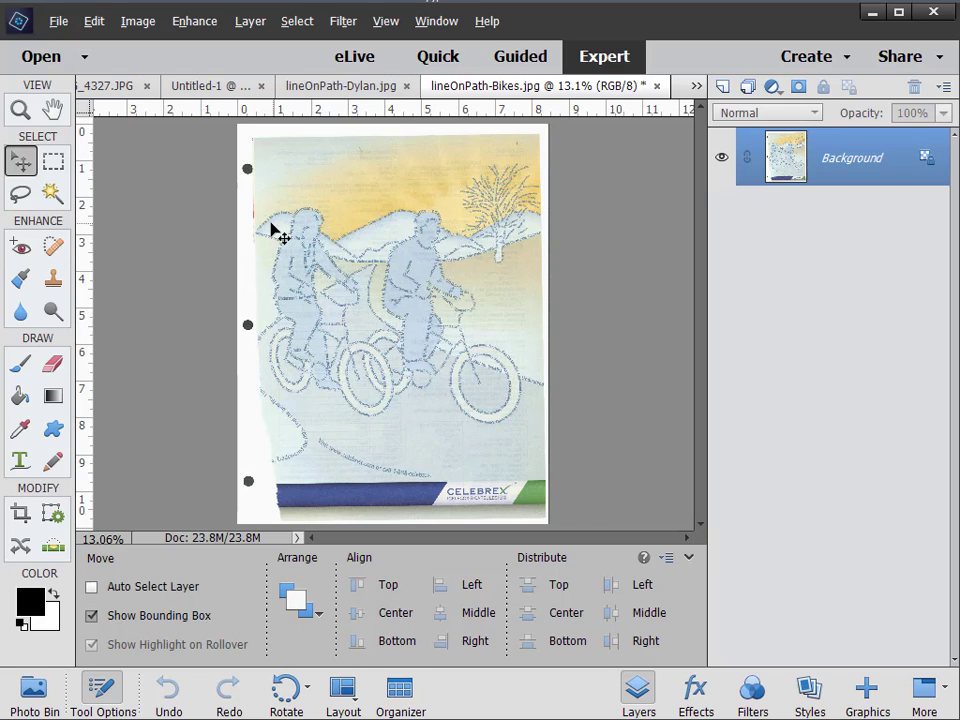
click(20, 110)
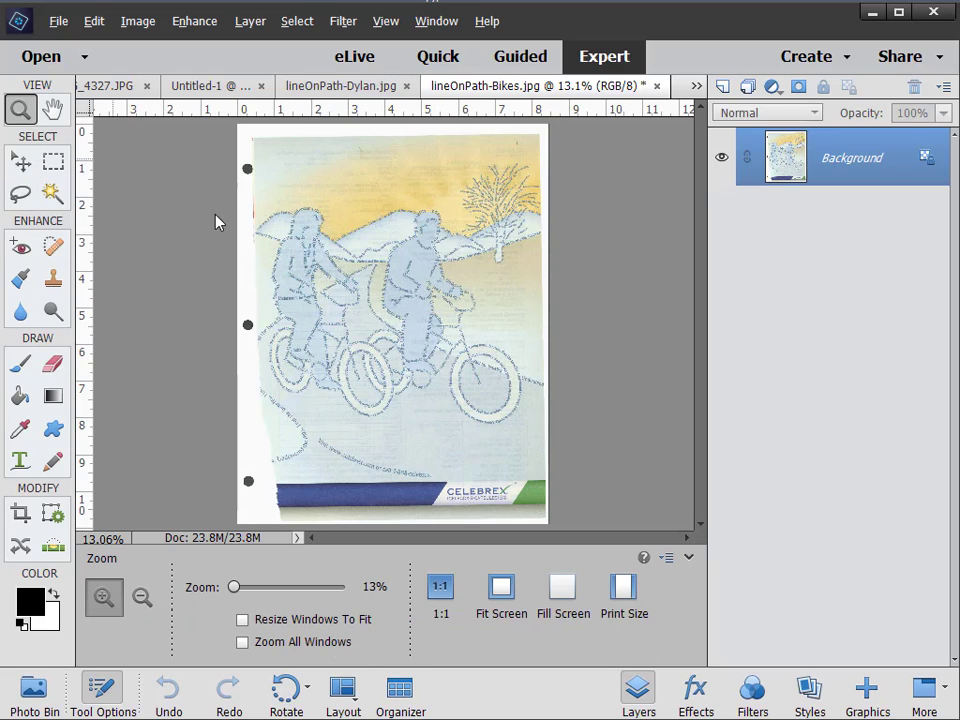
drag(289, 257, 590, 425)
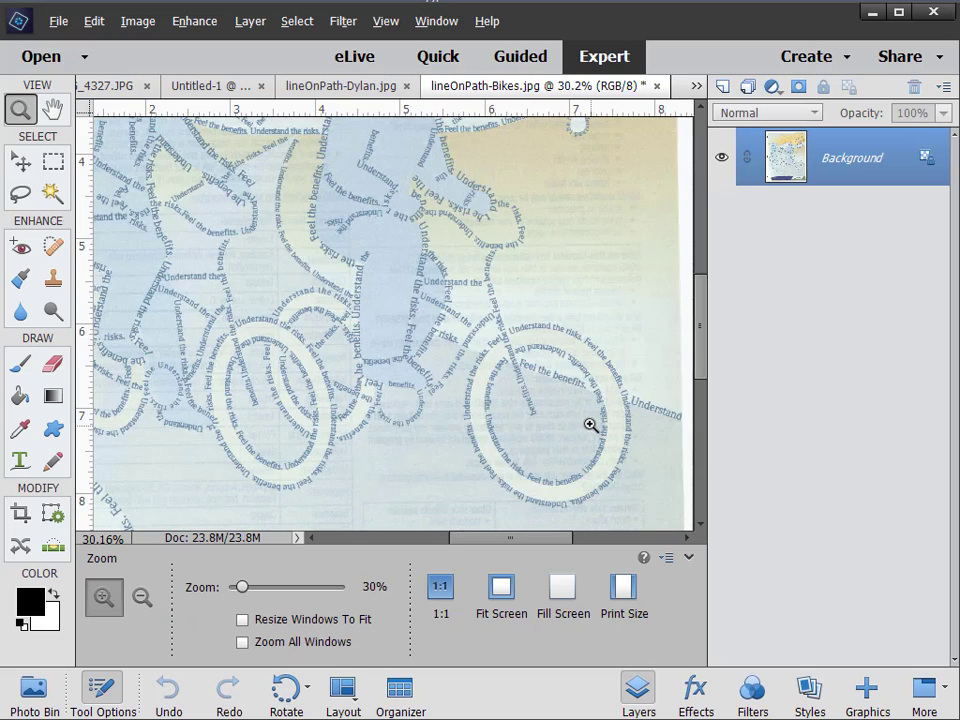
drag(328, 283, 564, 433)
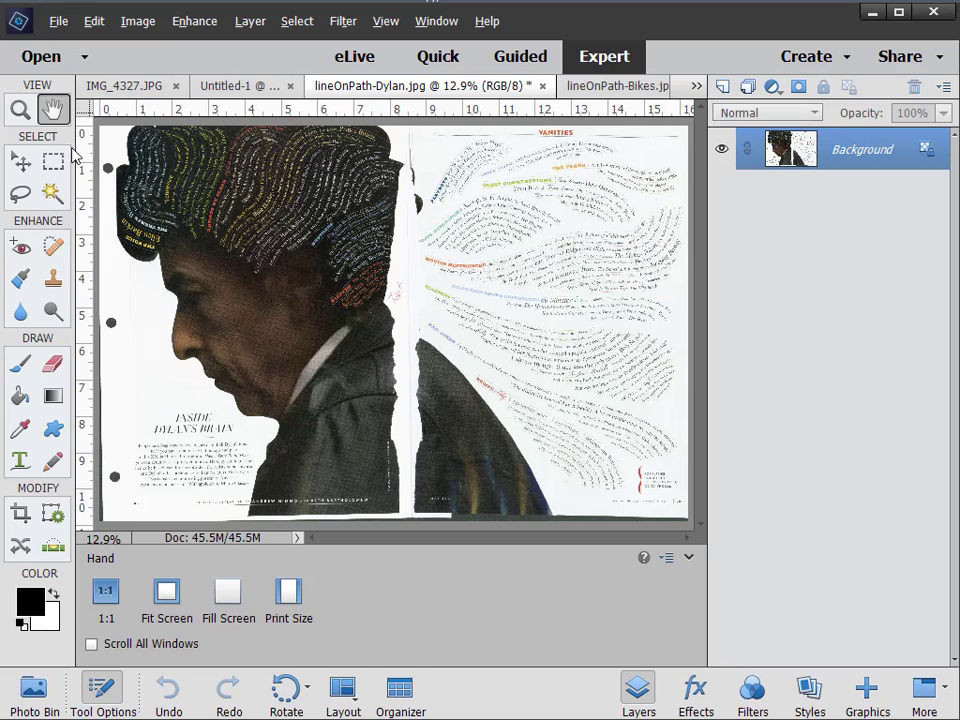
click(21, 110)
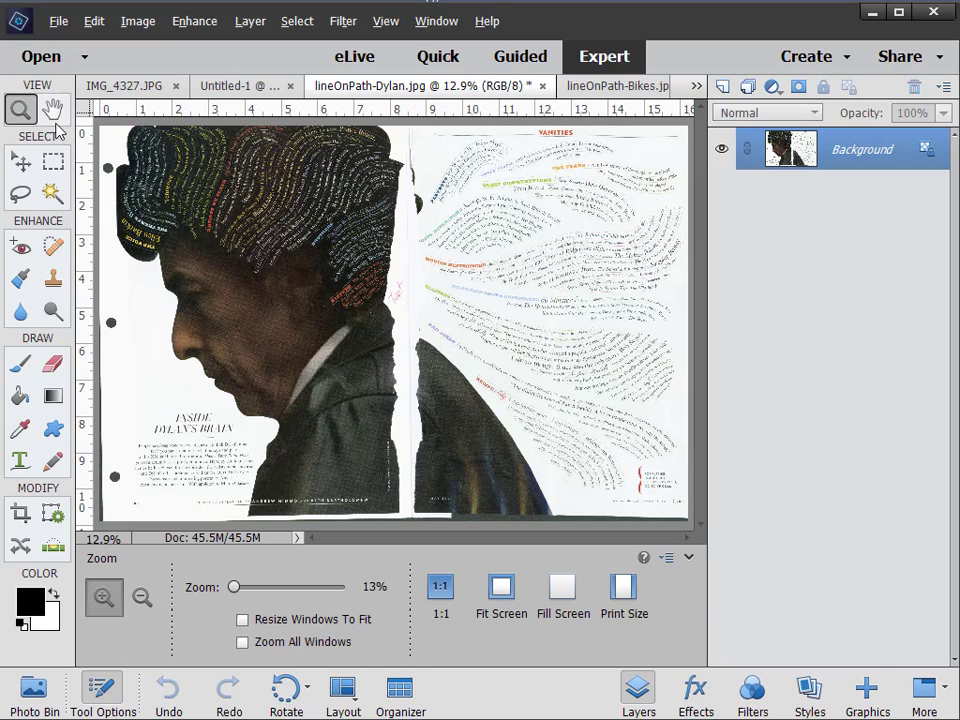
drag(129, 137, 427, 302)
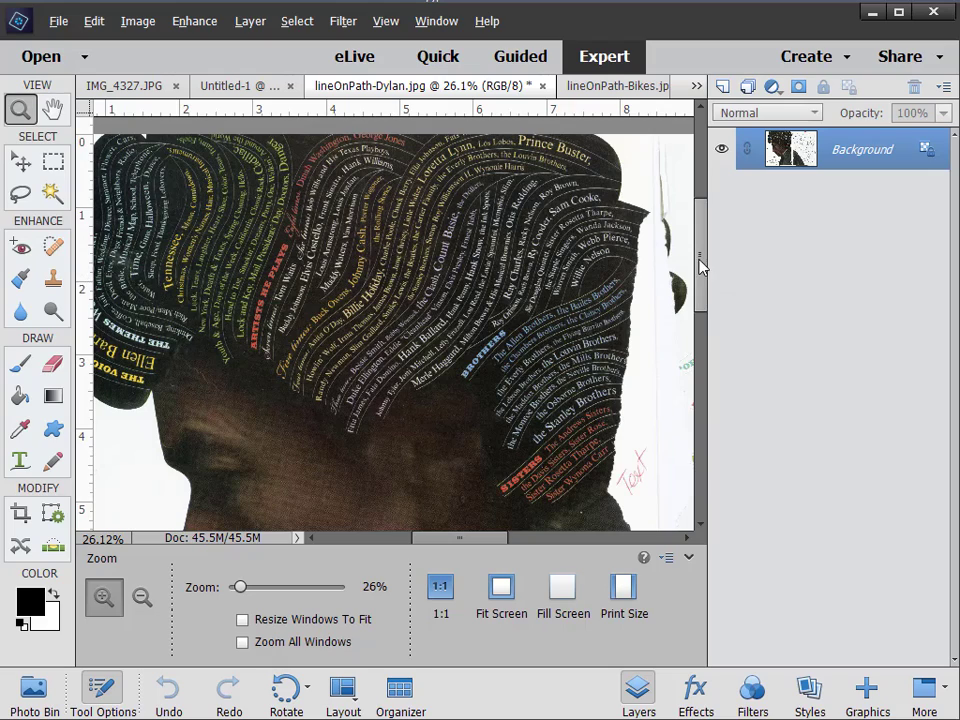
drag(703, 265, 722, 339)
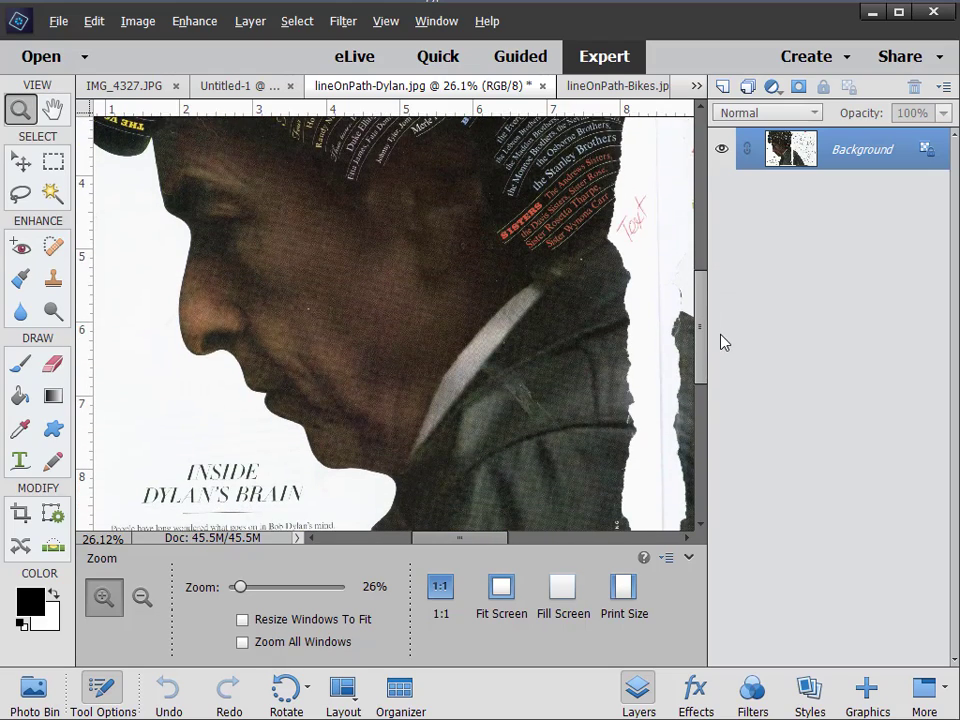
drag(497, 538, 585, 538)
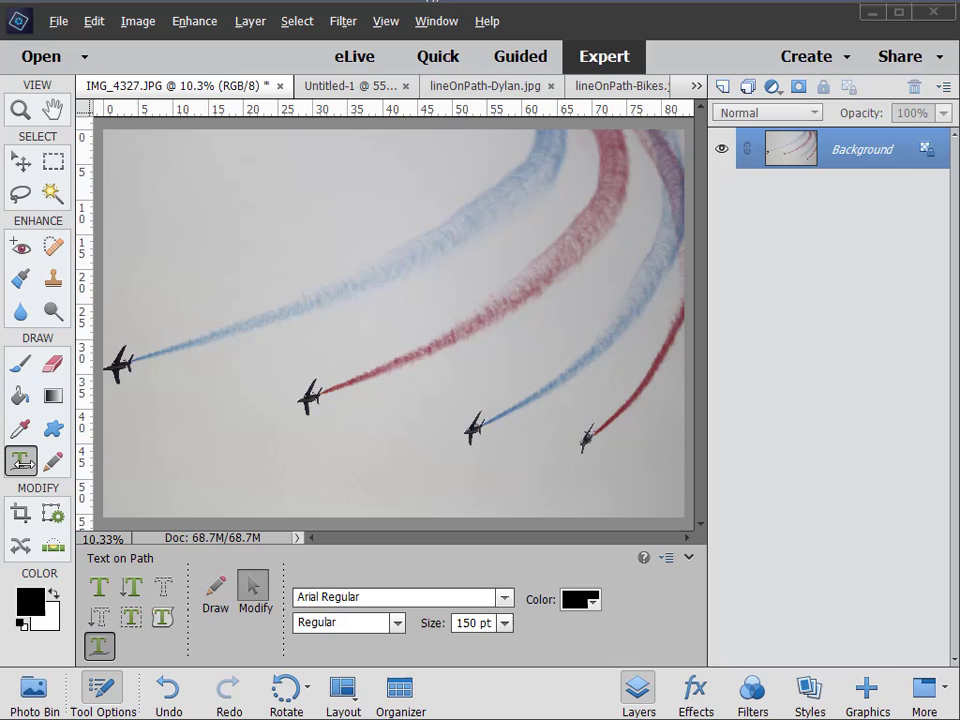
Draw a text path in IMG_4327.JPG along the leftmost blue smoke trail, from the plane to the photo's upper edge, and commit it.
click(24, 464)
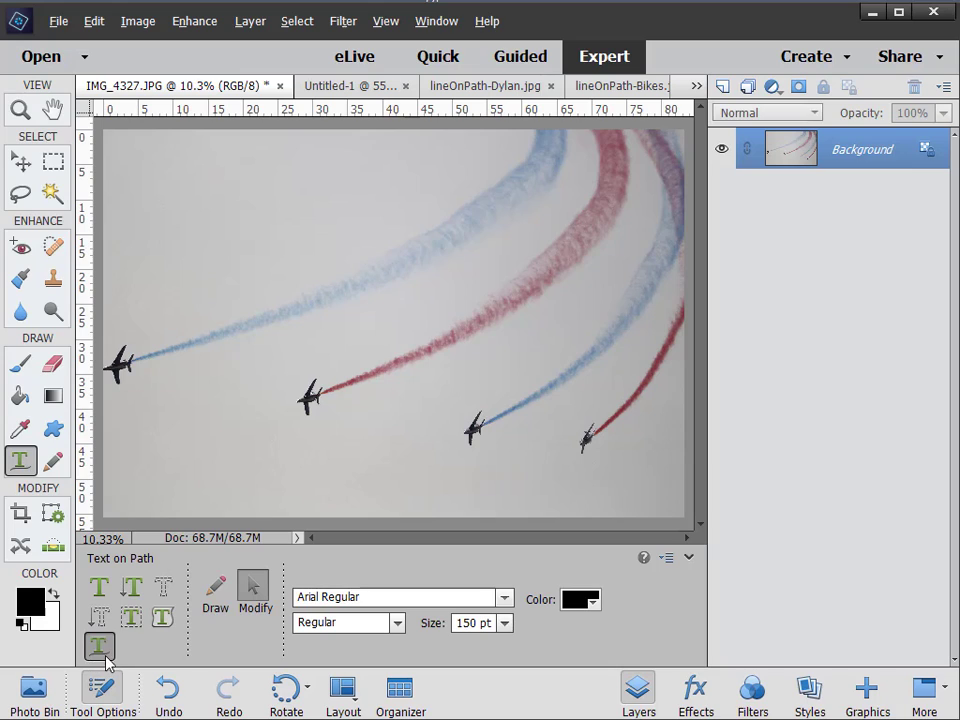
click(218, 593)
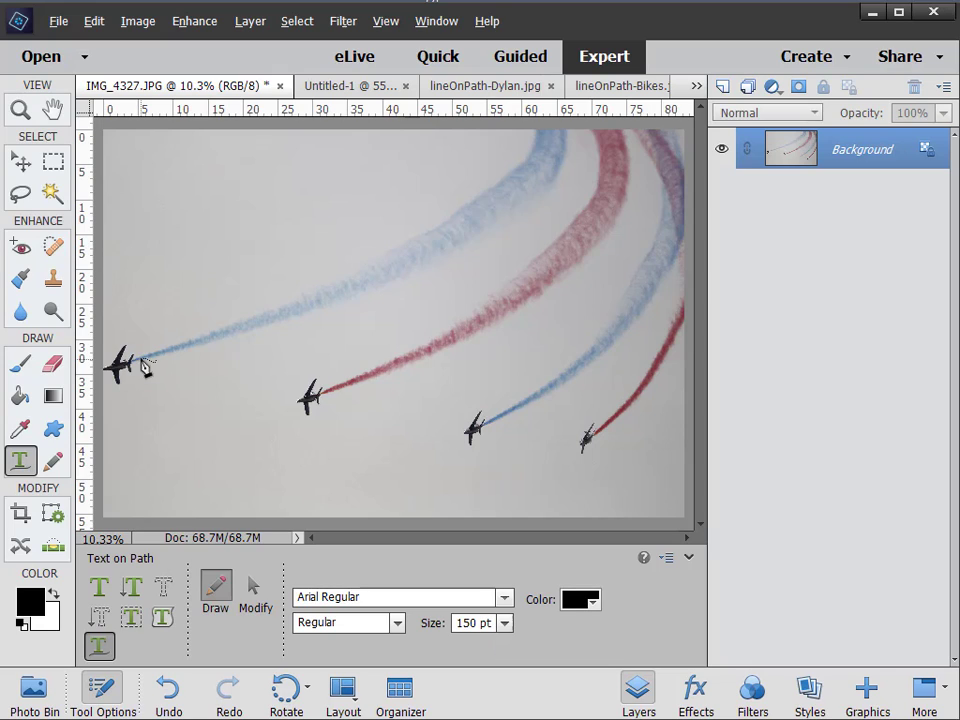
mouse_move(145, 366)
mouse_down()
mouse_move(374, 261)
mouse_move(517, 175)
mouse_move(553, 140)
mouse_up()
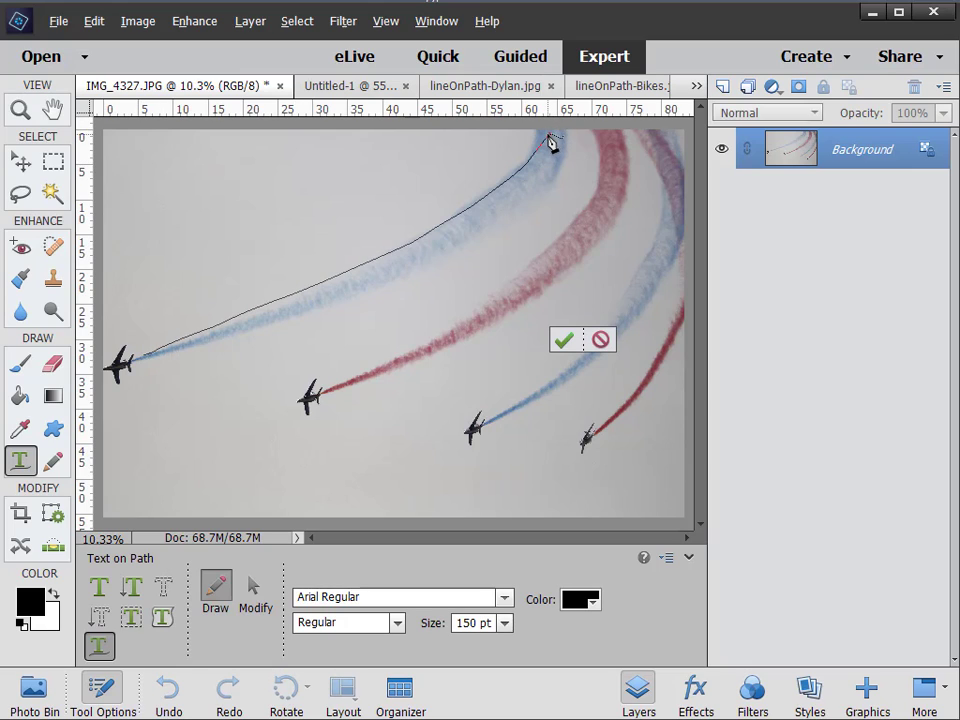
click(590, 342)
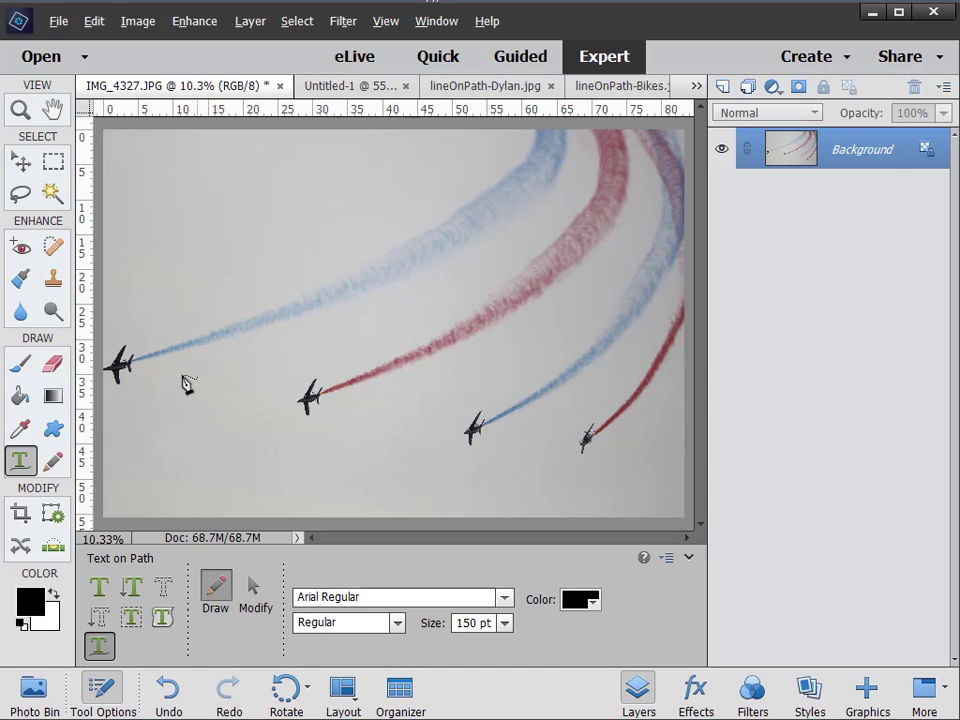
mouse_move(156, 369)
mouse_down()
mouse_move(323, 307)
mouse_move(391, 274)
mouse_move(472, 228)
mouse_move(533, 173)
mouse_move(557, 146)
mouse_up()
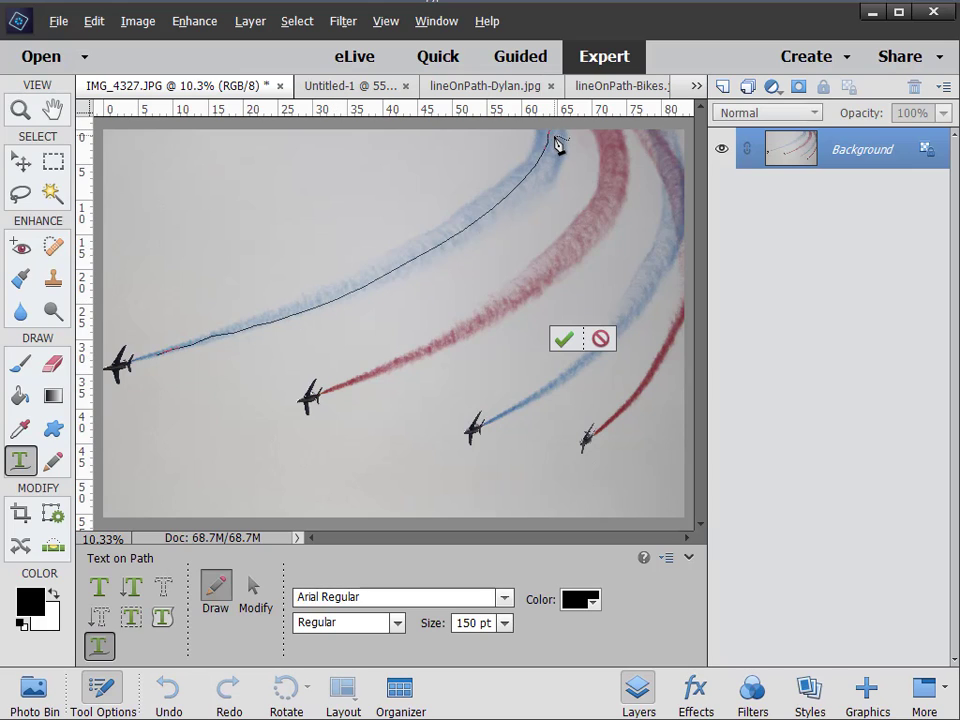
click(564, 342)
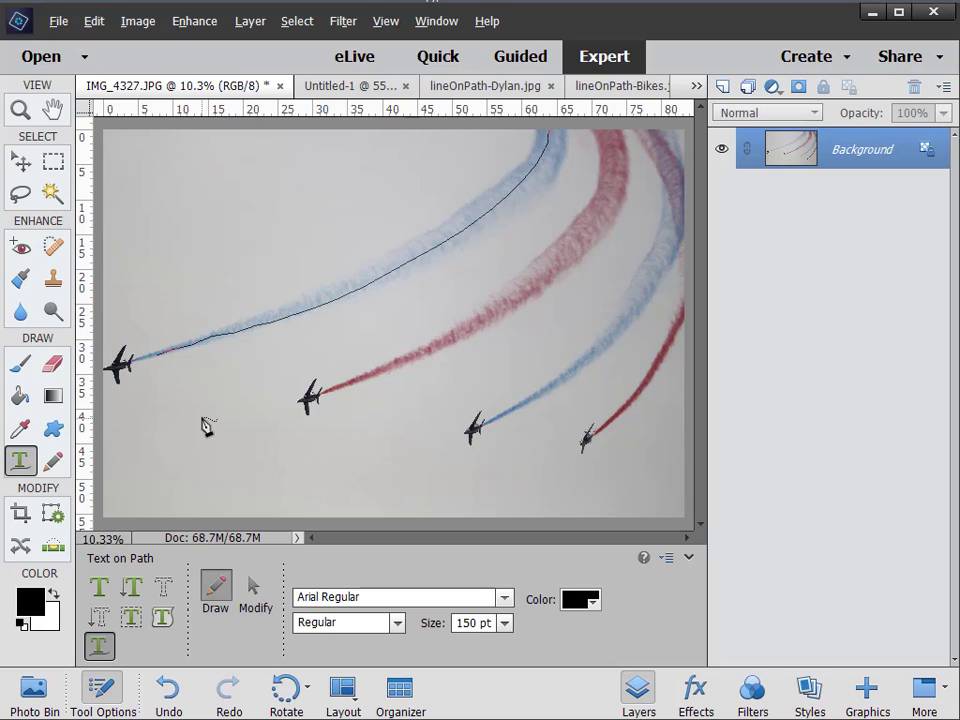
Enter "This is a French jet team." on the path along the leftmost blue smoke trail, starting near the plane.
click(172, 346)
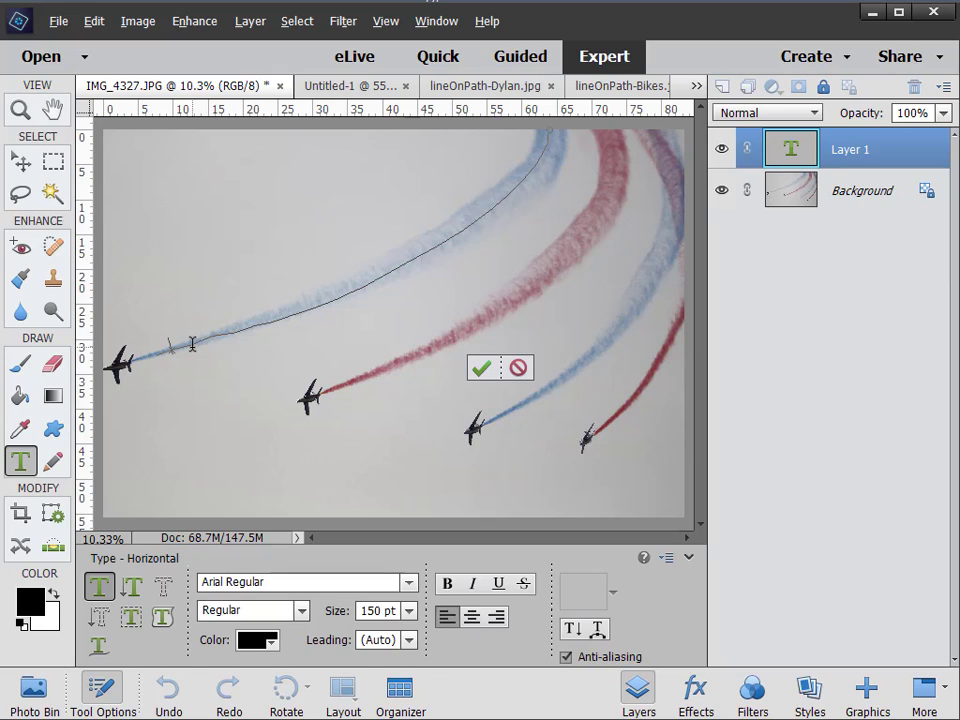
text(Th)
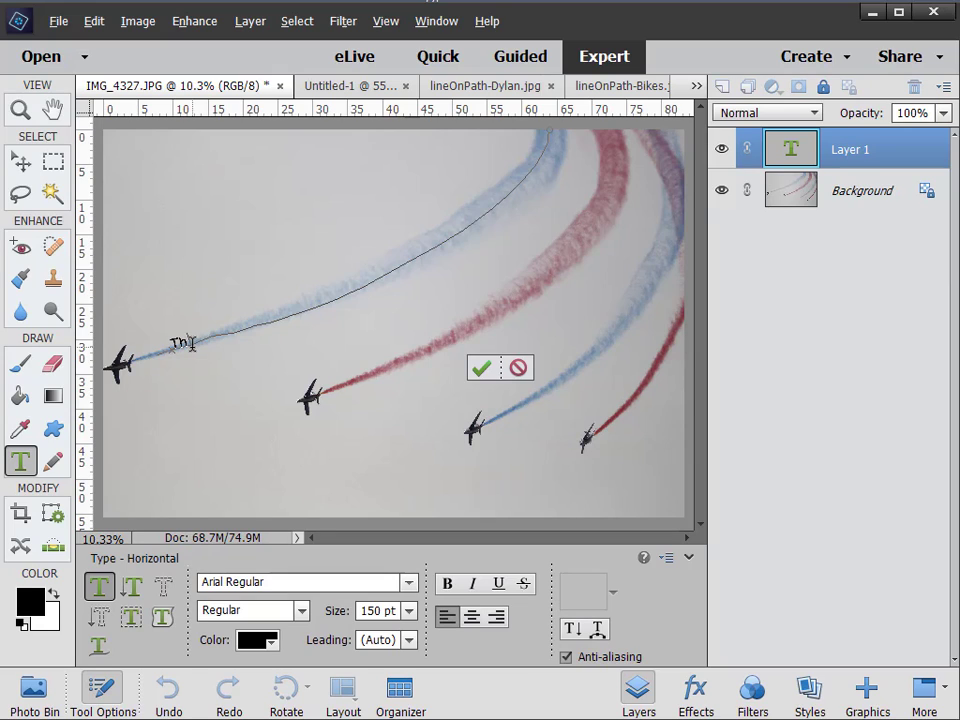
text(is is a )
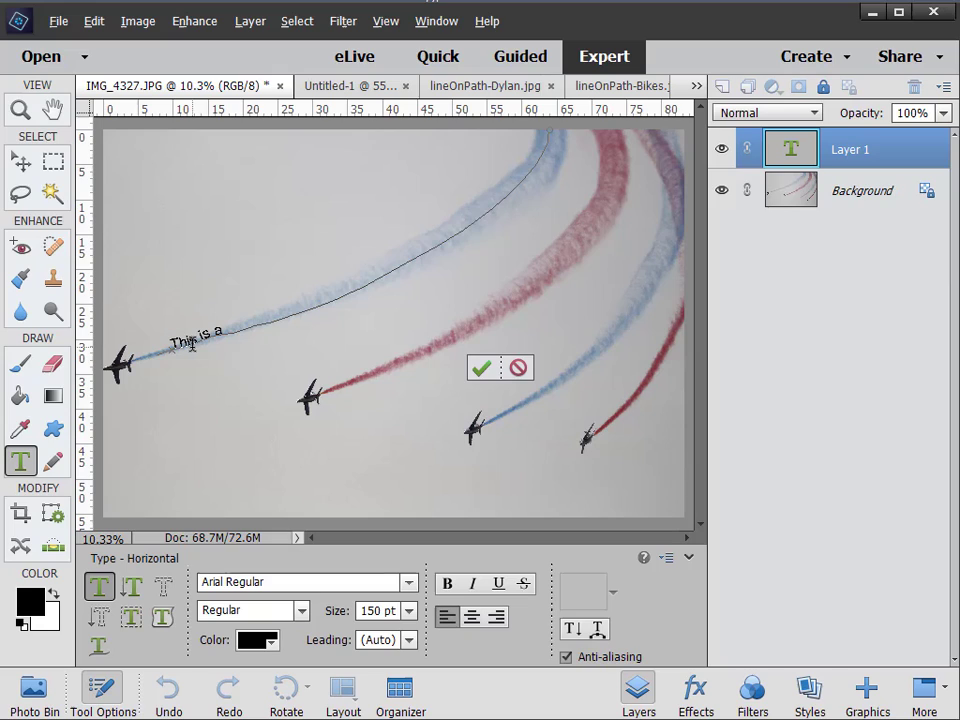
text(French)
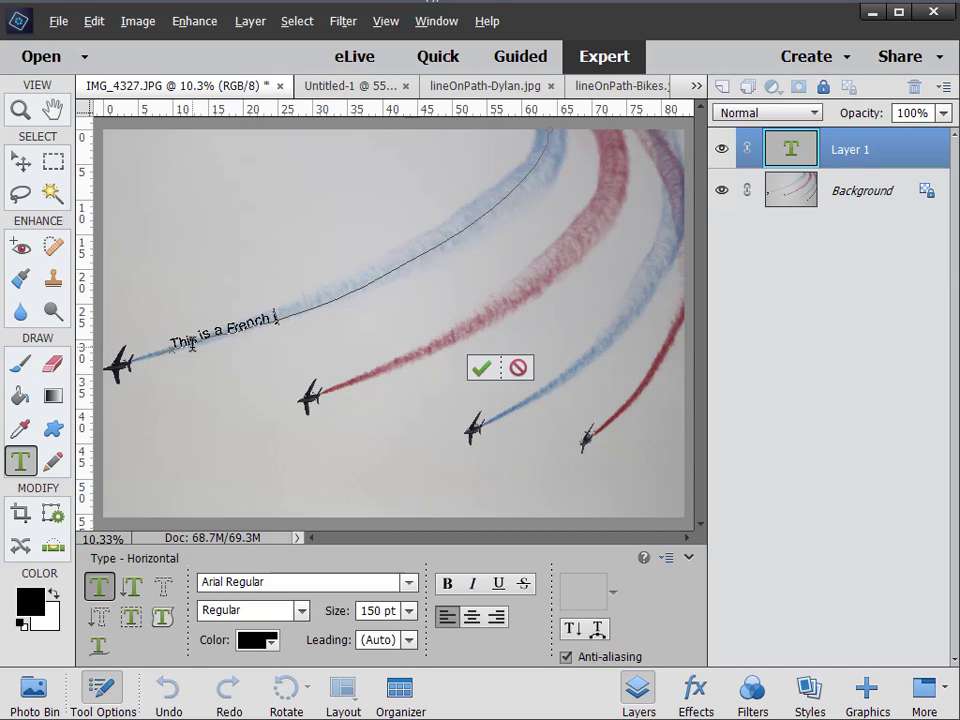
text( jet team.)
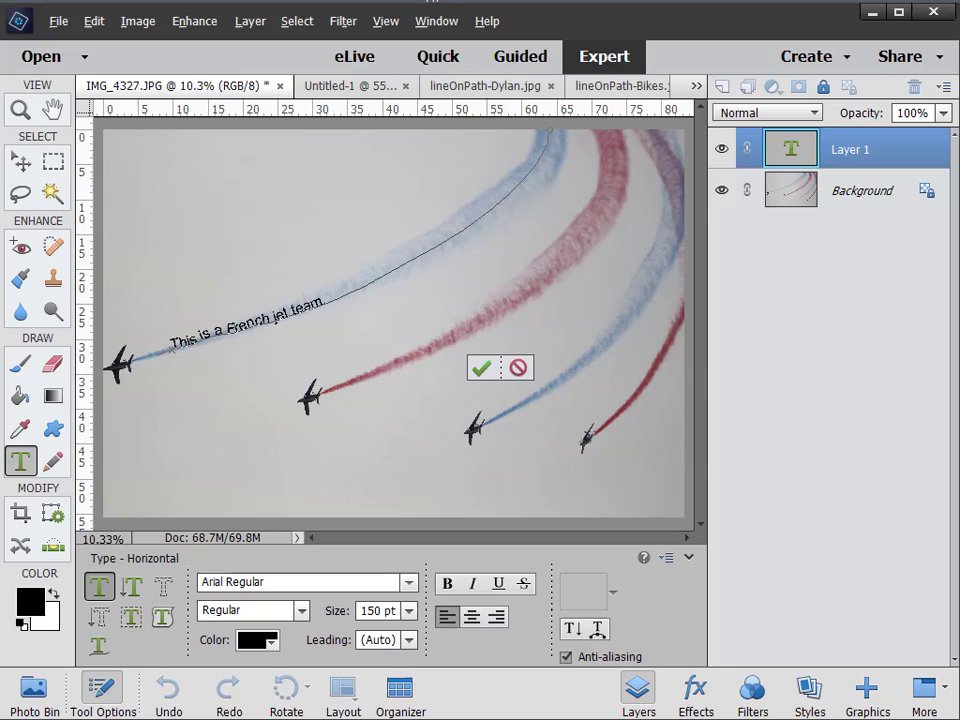
Copy the headline "French Air Force Patrouille USA Tour 2017" from the Firefox page, append it to the path text and commit.
key(alt+Tab)
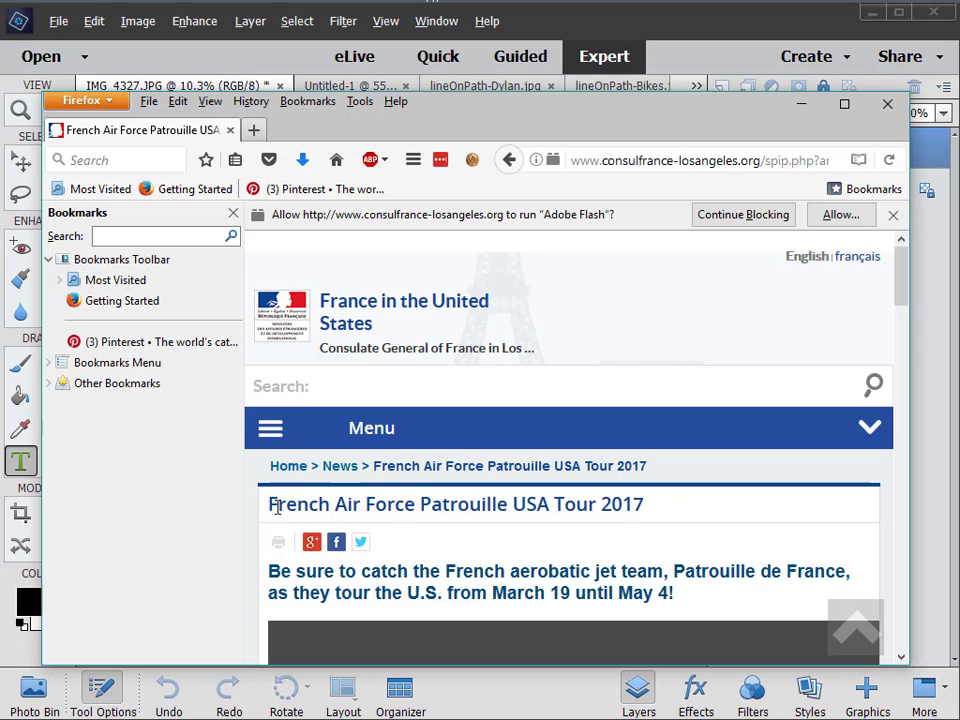
drag(276, 507, 666, 519)
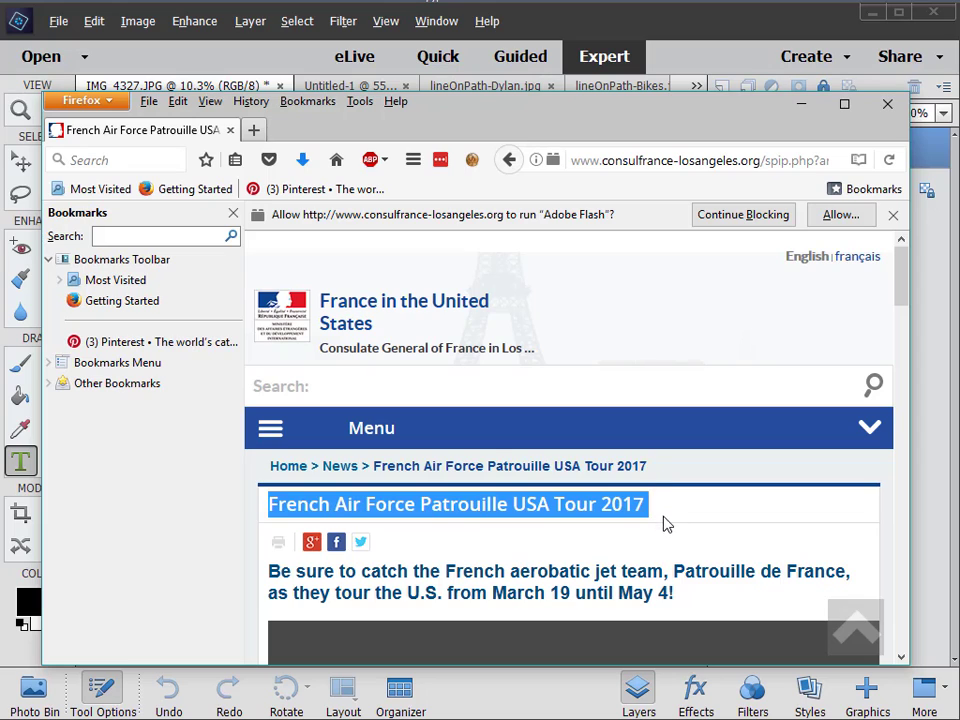
key(ctrl+c)
click(687, 58)
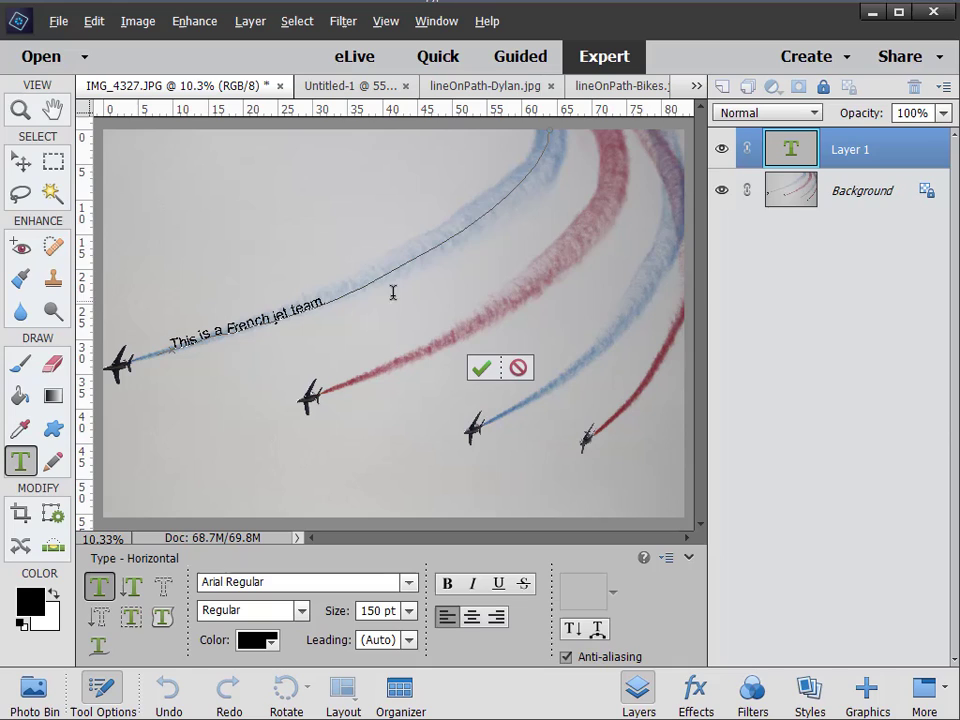
key(ctrl+v)
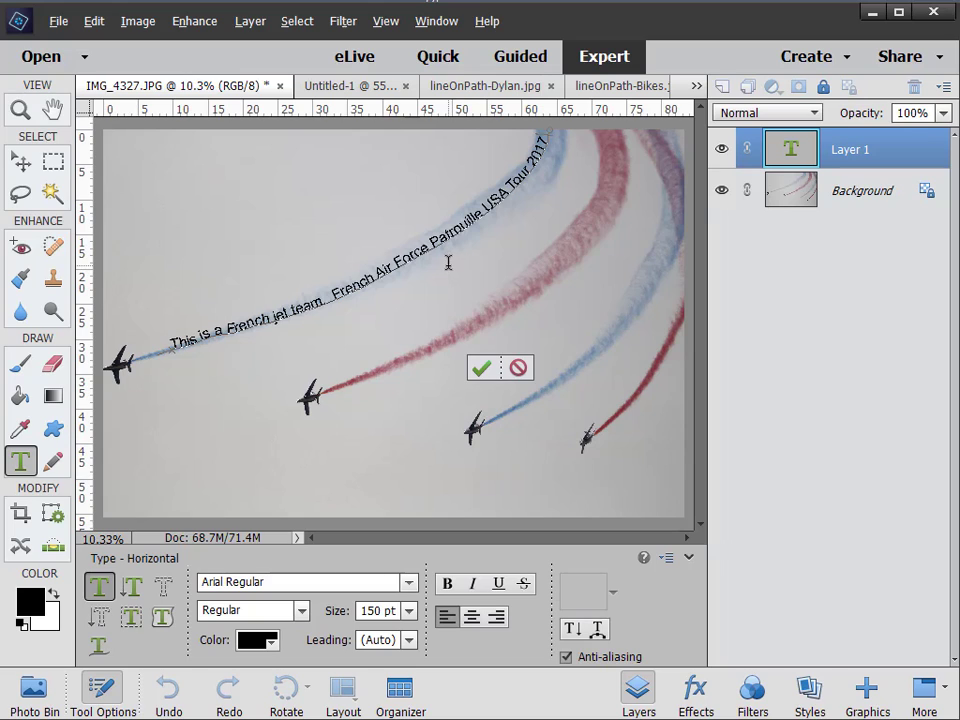
click(481, 369)
Move the path text off the smoke trail and back, leaving it slightly lower and further right than its original position.
key(v)
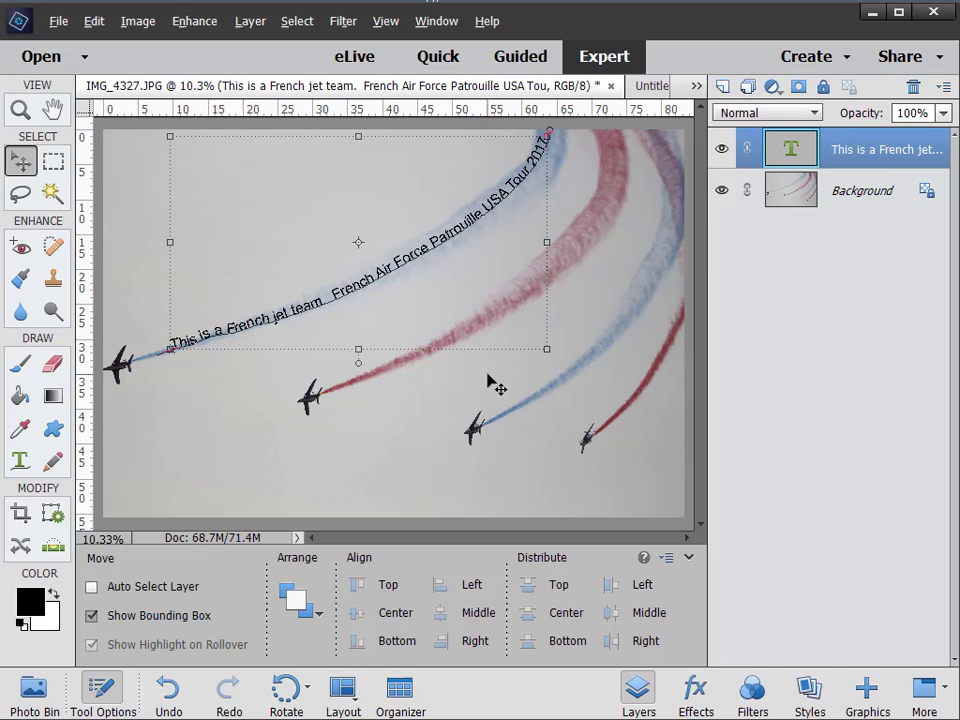
drag(448, 272, 454, 308)
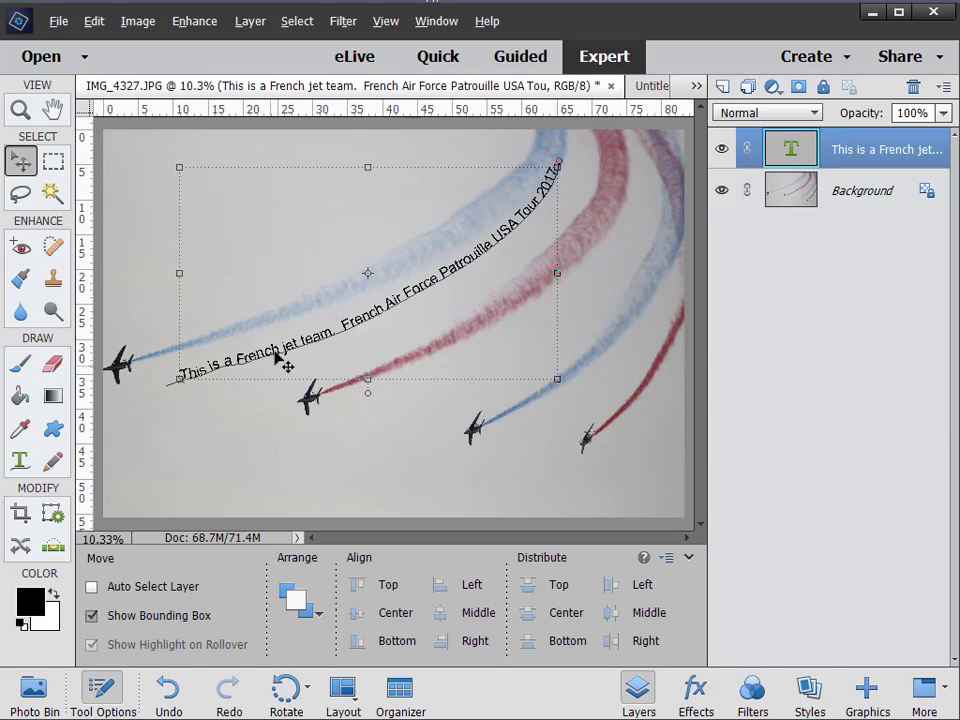
drag(456, 252, 450, 226)
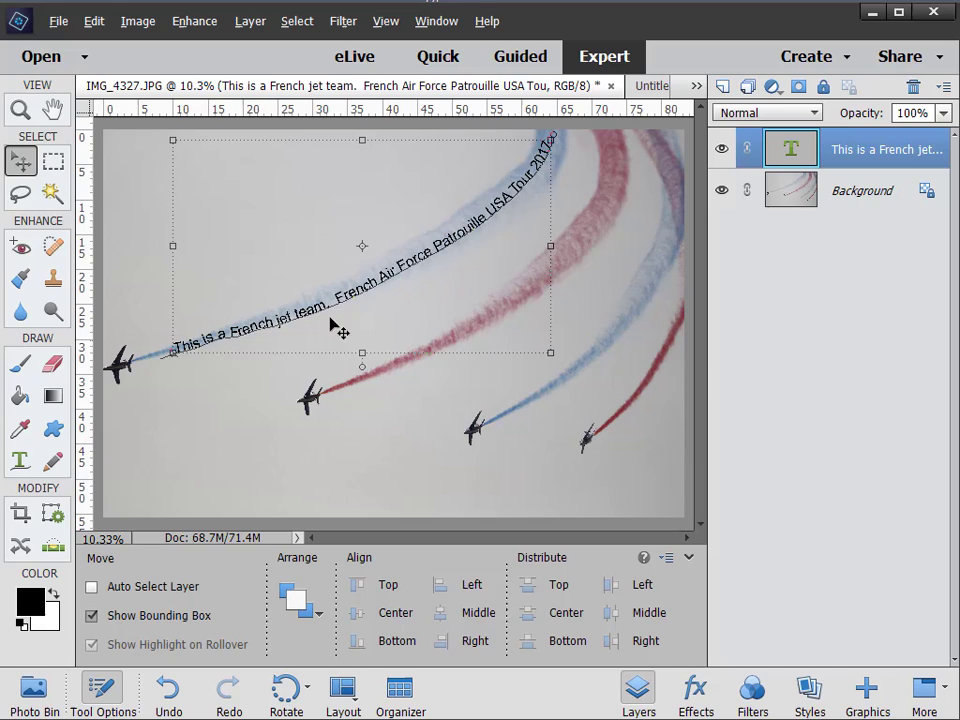
Edit the text path close up and delete the two uneven nodes beneath the words "is a" and the start of "French".
click(20, 461)
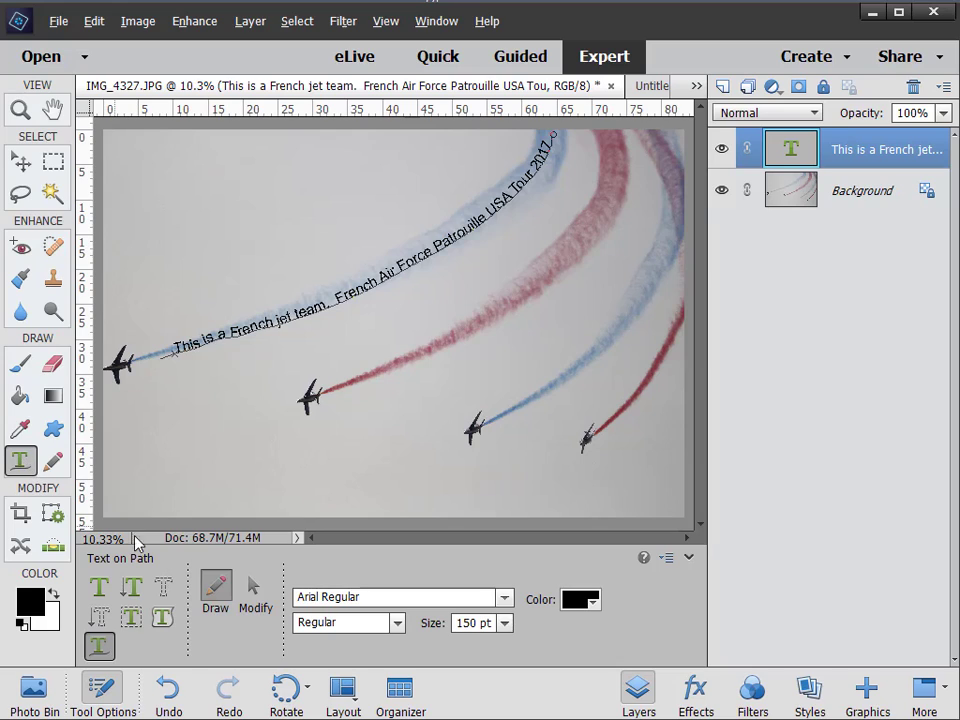
click(255, 592)
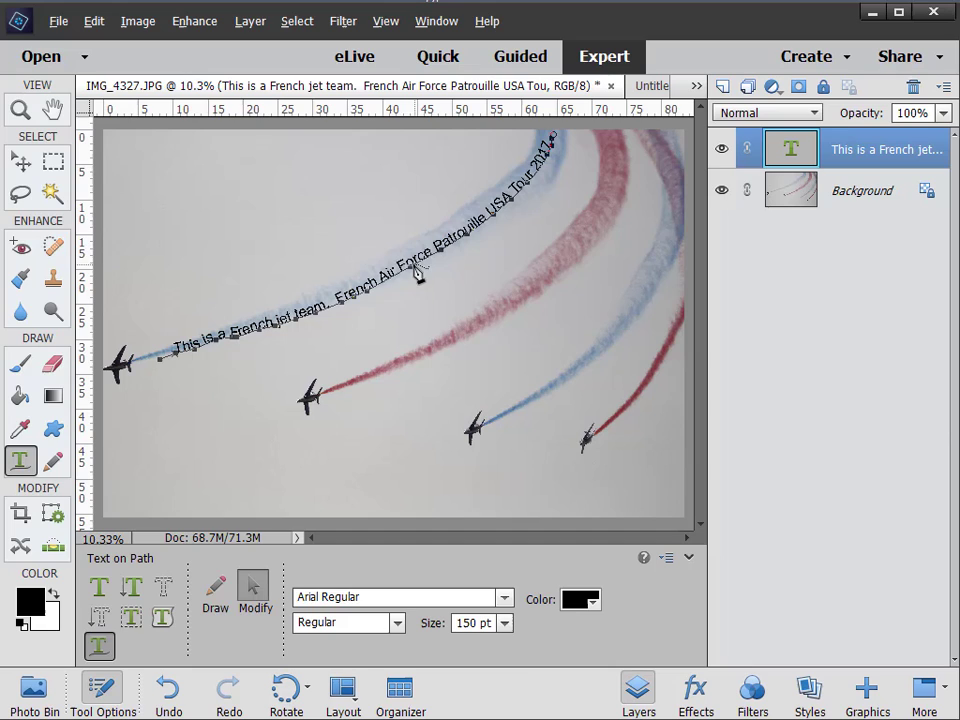
click(20, 110)
drag(171, 302, 373, 389)
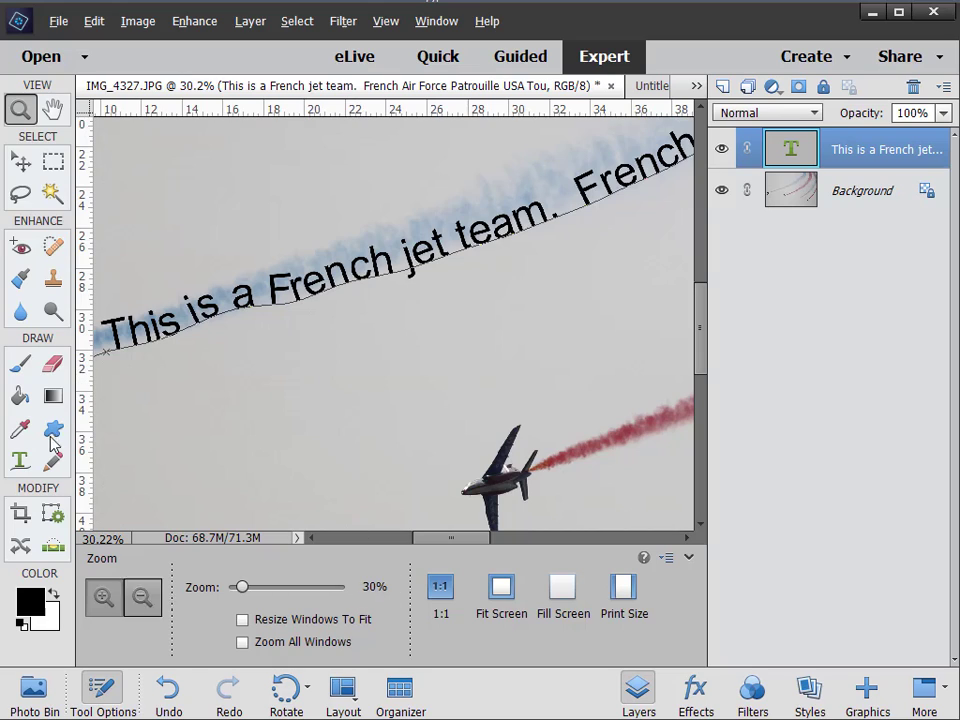
click(20, 458)
click(254, 592)
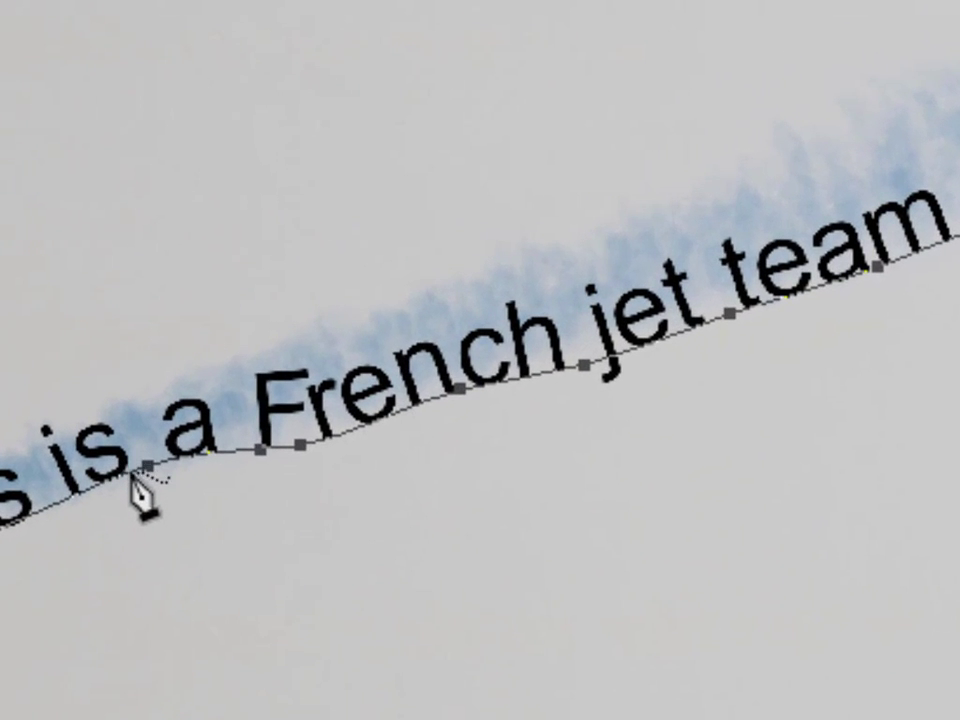
key(alt)
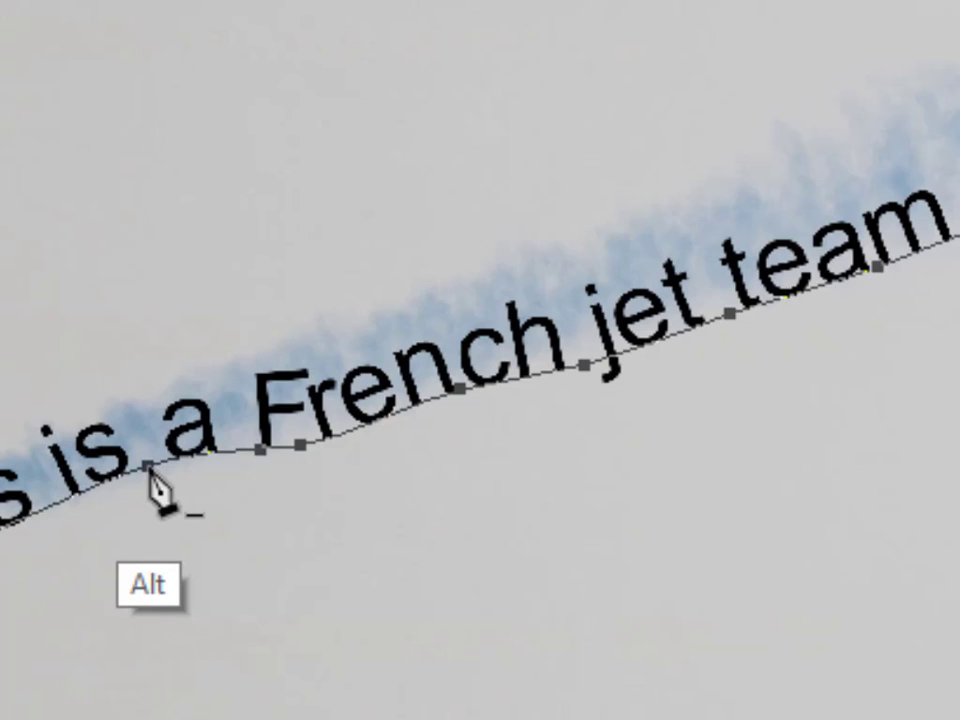
click(148, 465)
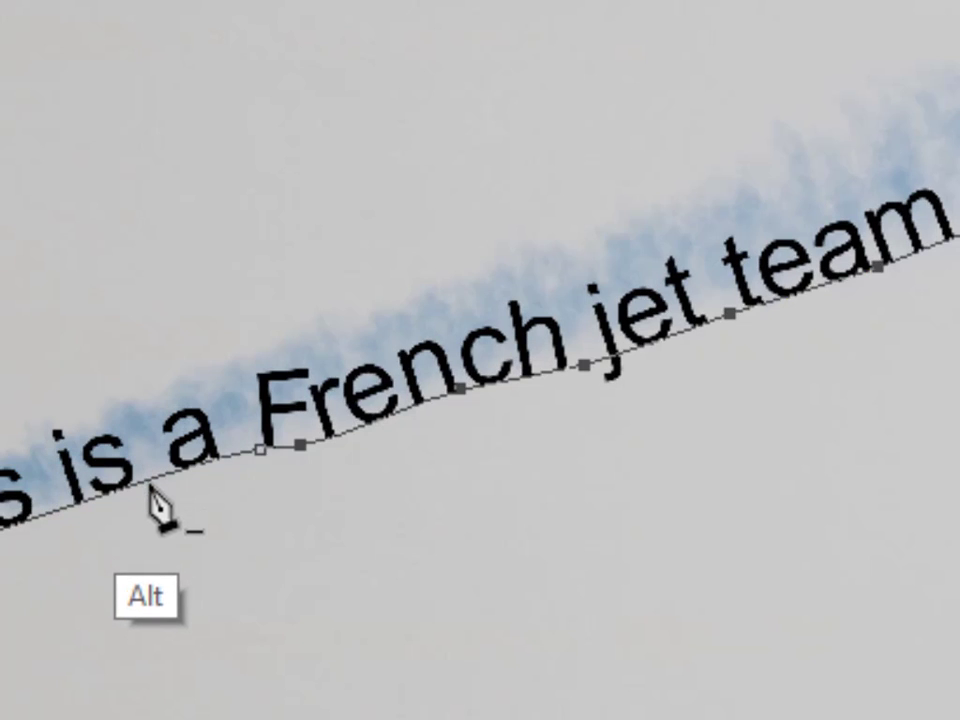
click(261, 450)
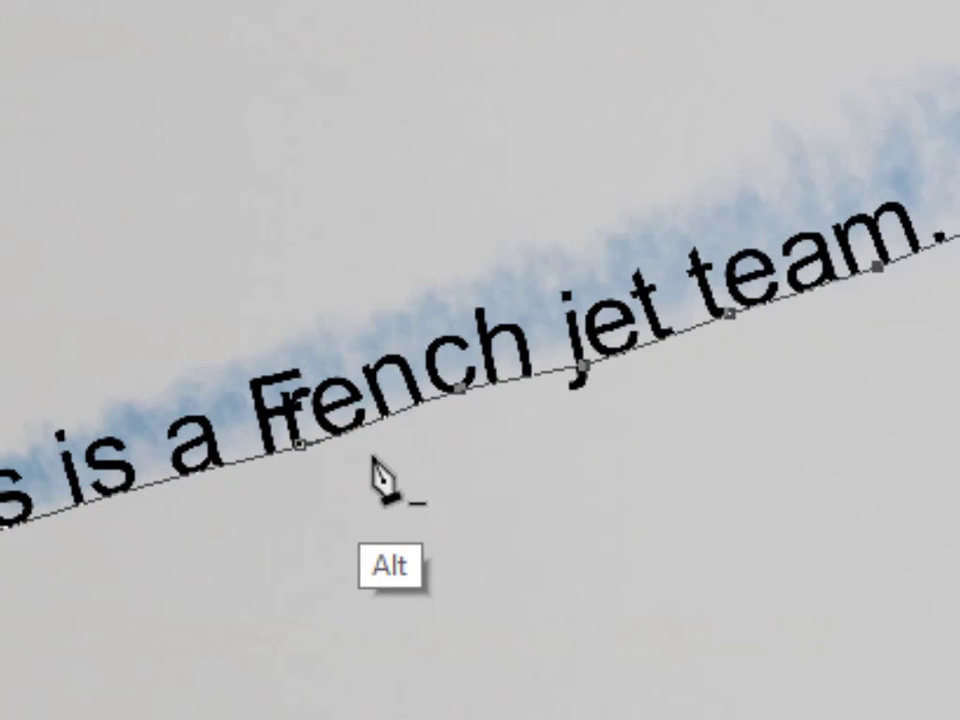
Delete the surplus path nodes beneath "French jet team" so the baseline runs smoothly and the "r" sits above the path.
click(729, 315)
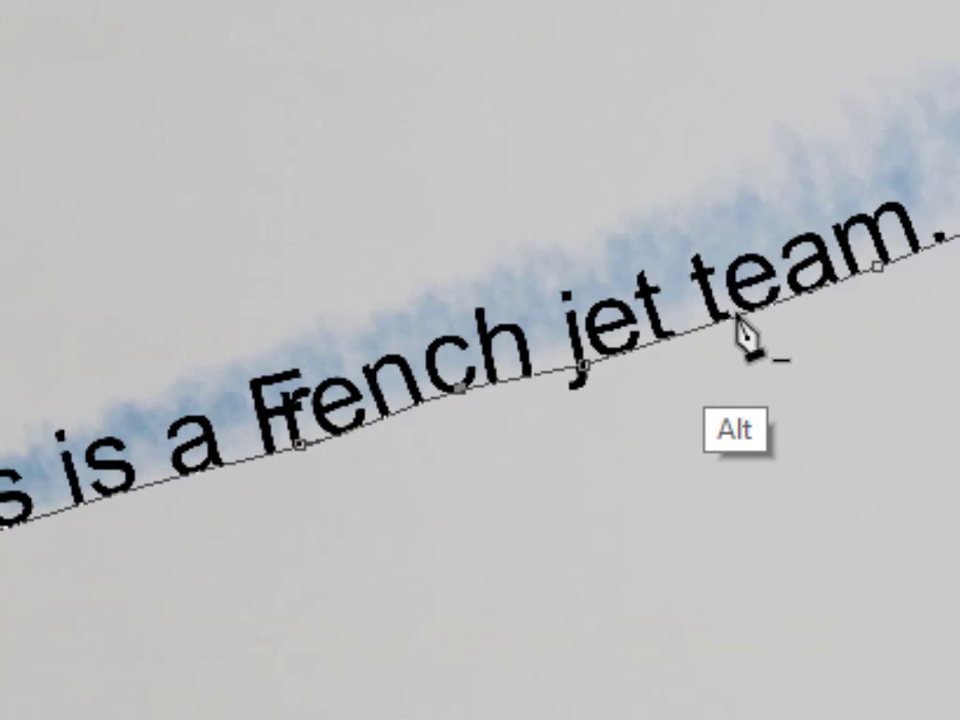
click(586, 366)
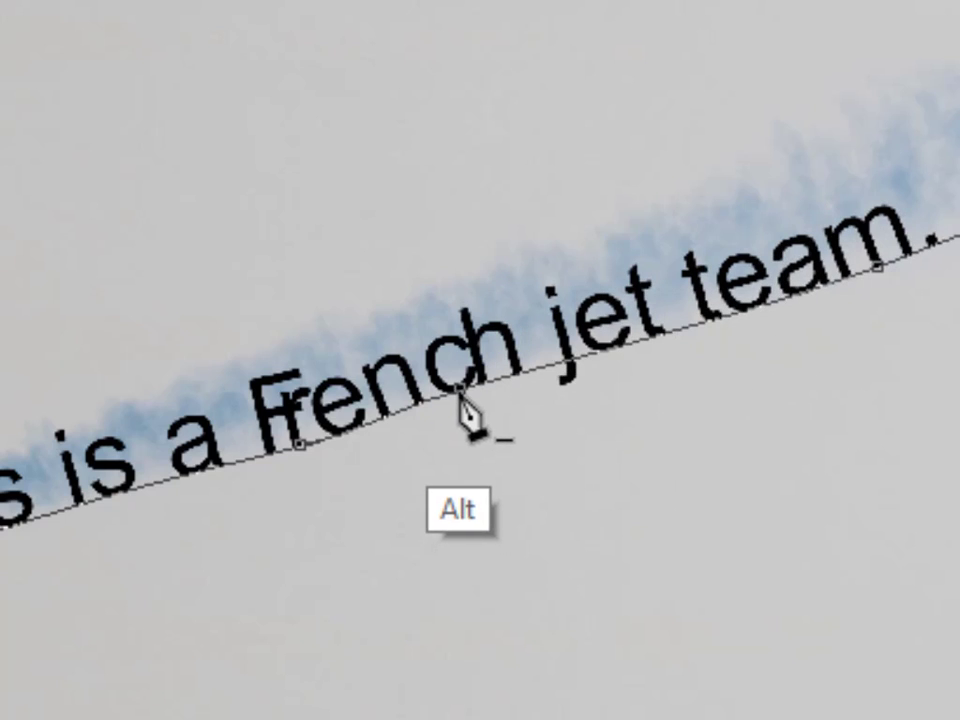
click(459, 388)
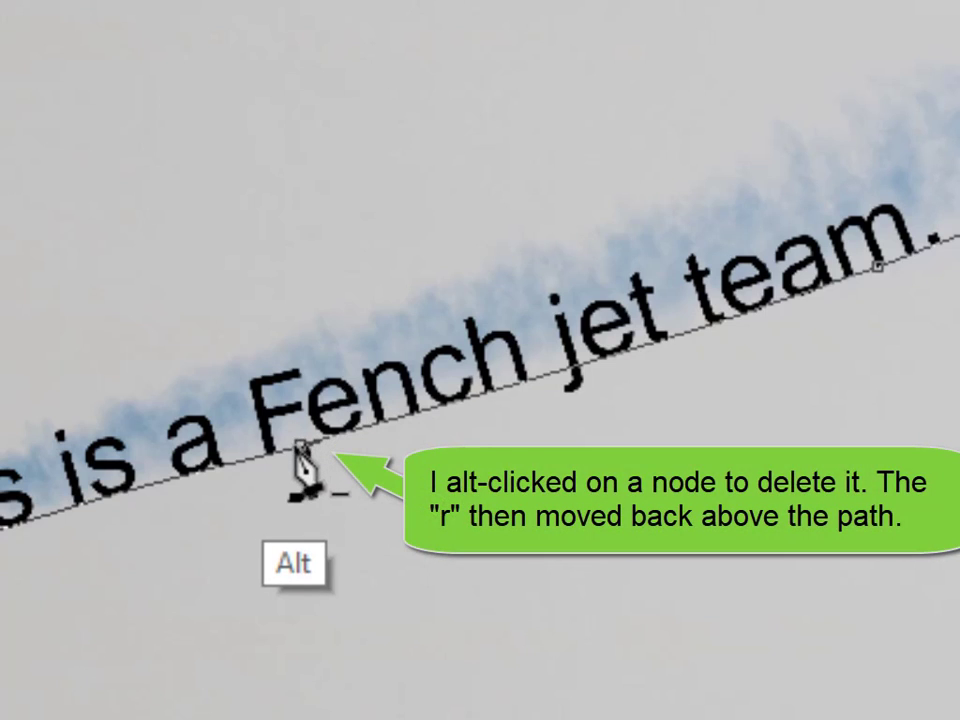
alt+click(303, 455)
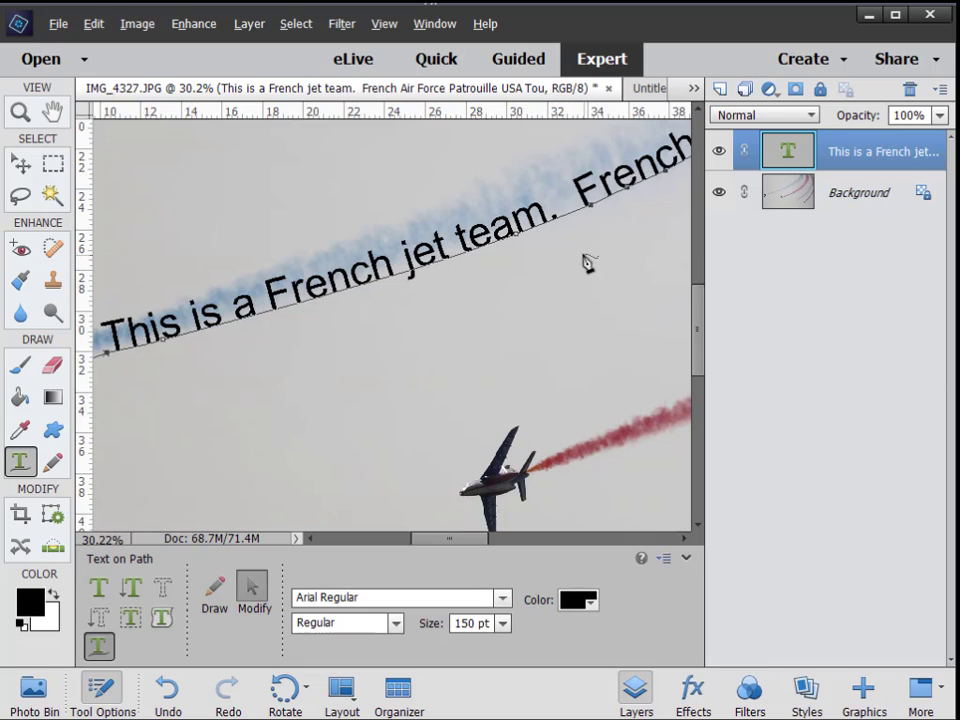
Insert an extra space between "Tour" and "2017" in the path text and commit the edit.
drag(582, 250, 287, 407)
drag(537, 316, 329, 447)
drag(413, 388, 369, 441)
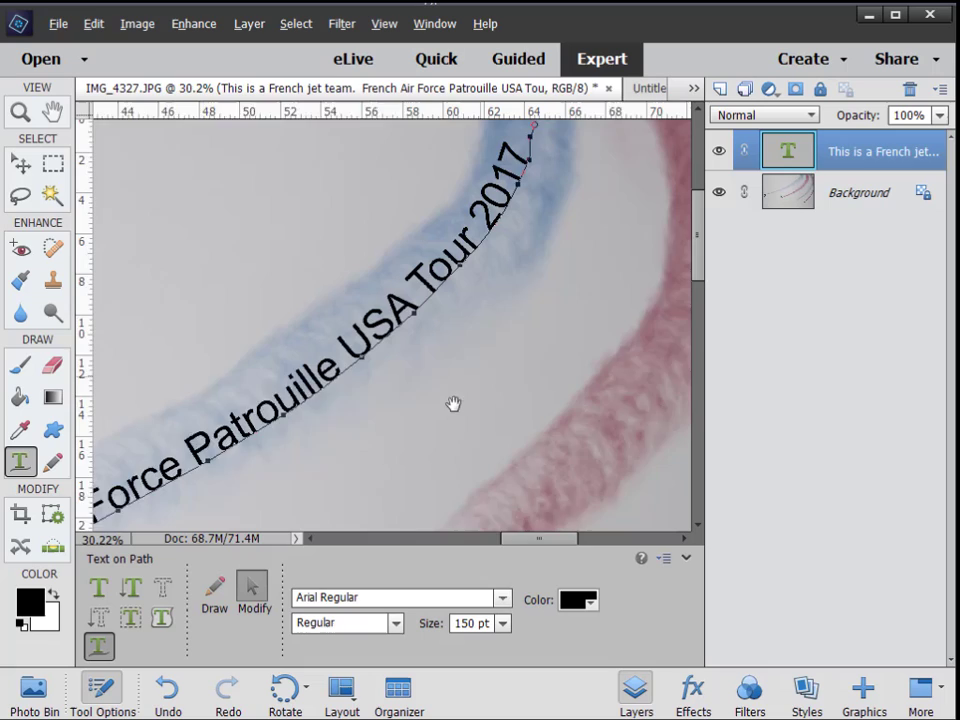
drag(452, 405, 428, 435)
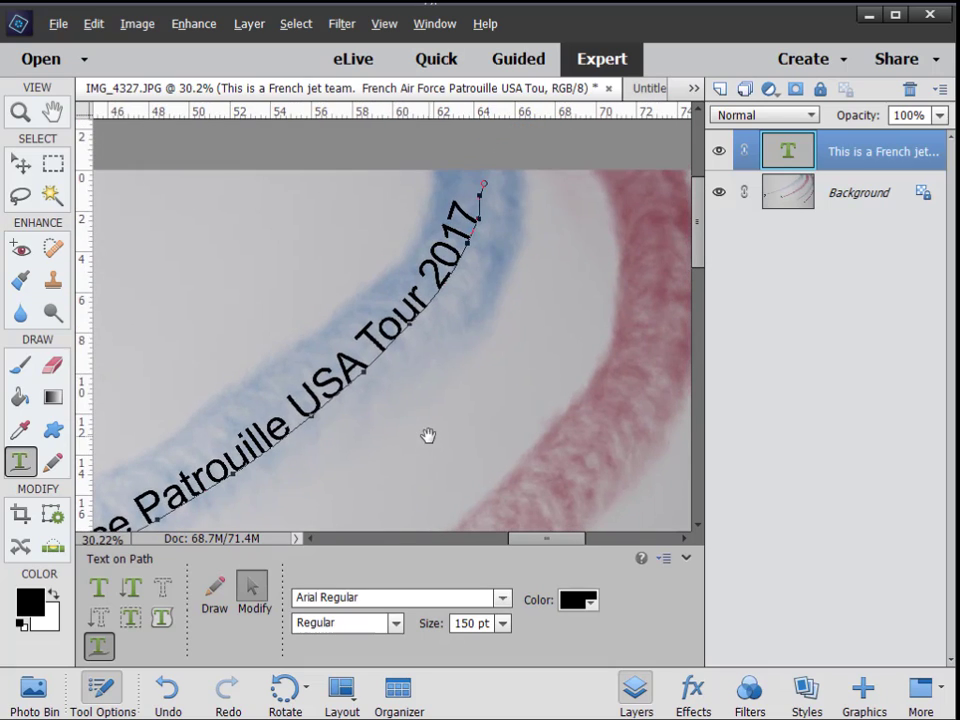
click(440, 307)
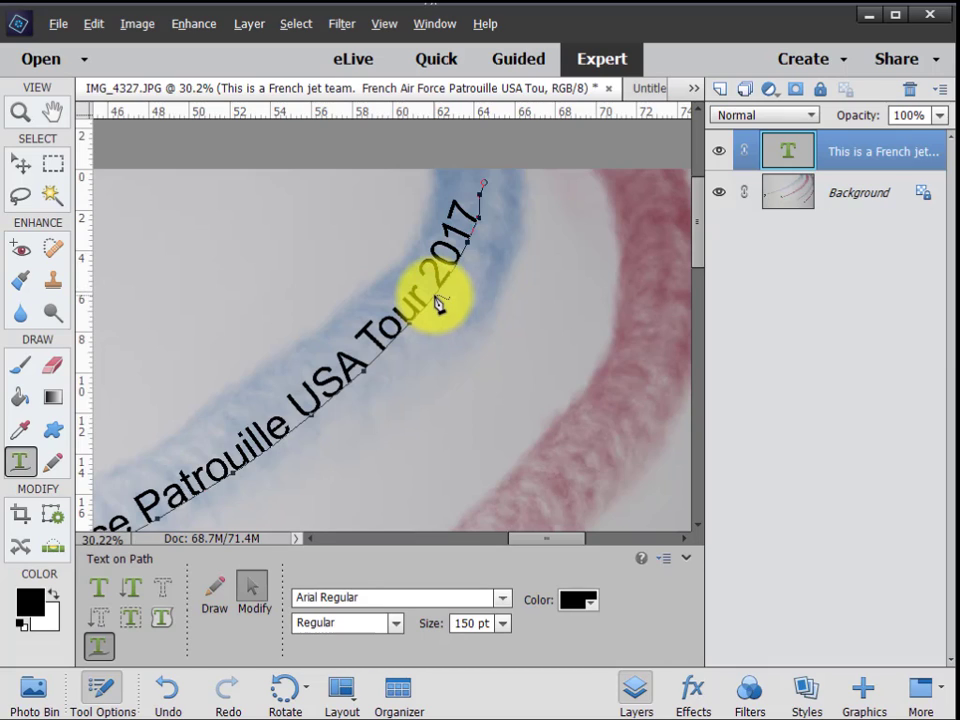
click(218, 595)
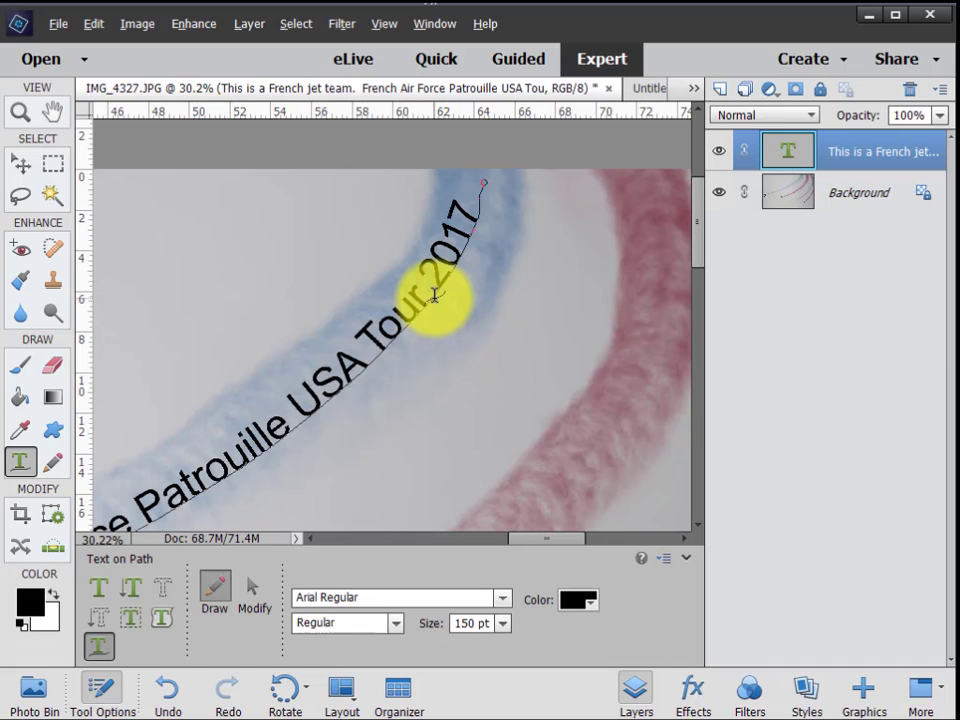
click(433, 295)
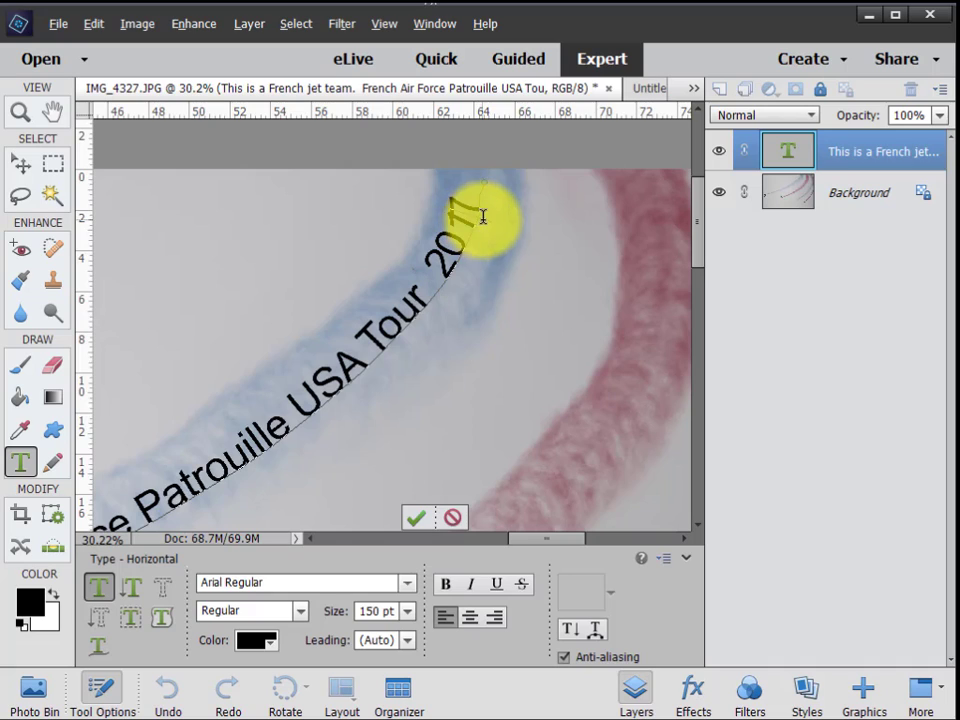
click(416, 517)
Delete the path node beneath the last digits of "2017" to smooth the end of the path.
click(253, 600)
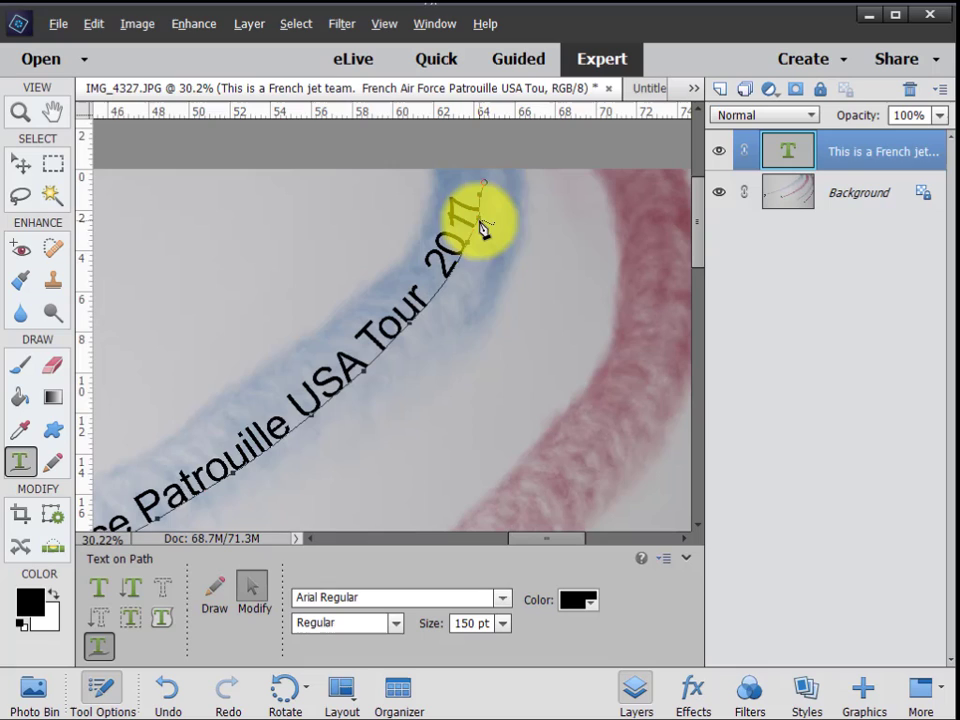
key(alt)
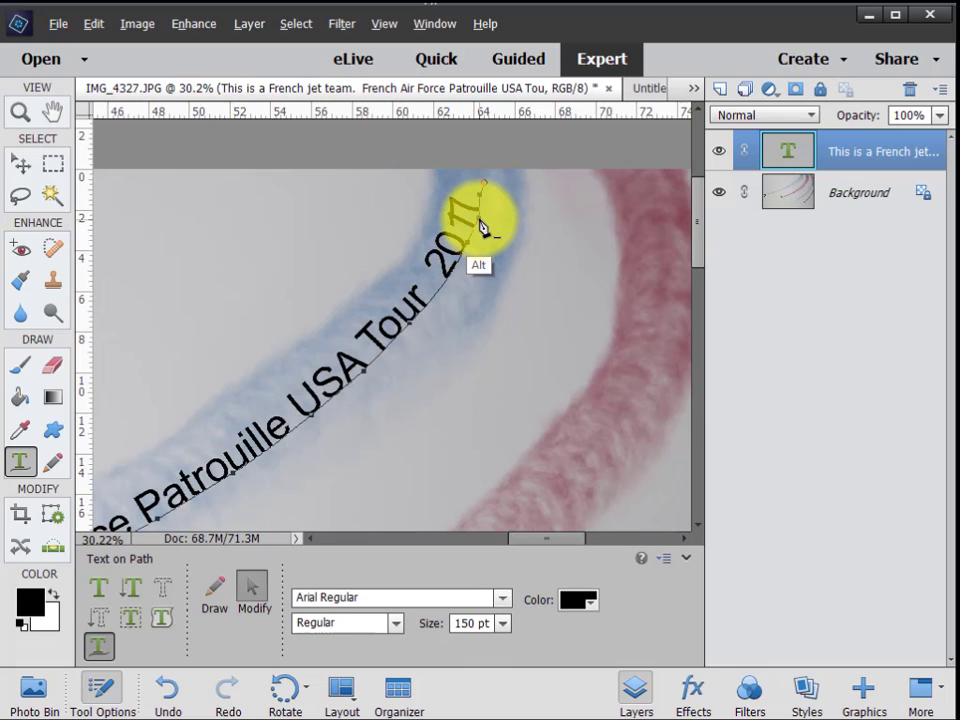
alt+click(480, 219)
alt+click(467, 240)
drag(470, 240, 478, 322)
Fit the whole photo in view and shift the text slightly down and left along the blue smoke trail.
double_click(52, 111)
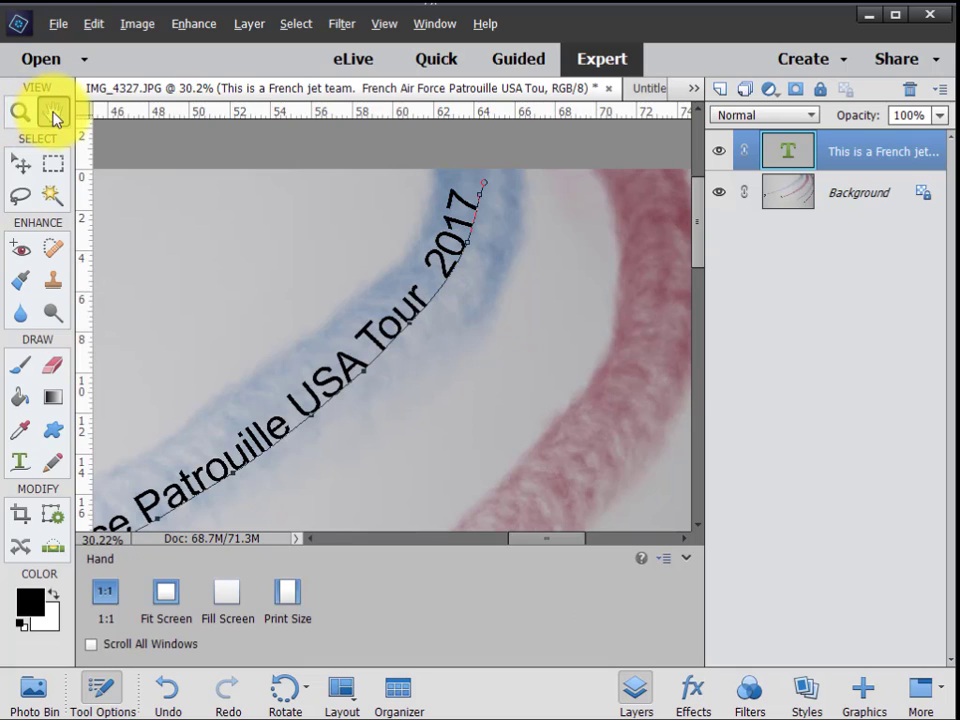
click(20, 163)
drag(407, 285, 418, 266)
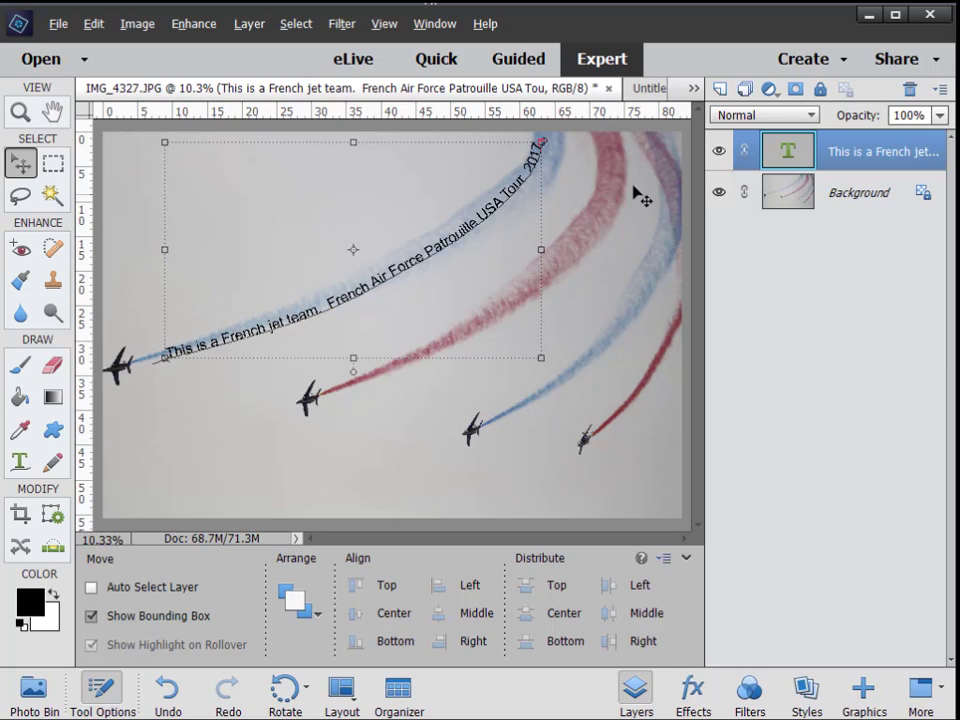
Alternate between the Background and text layers to view the text without its path line, ending on Background.
click(857, 194)
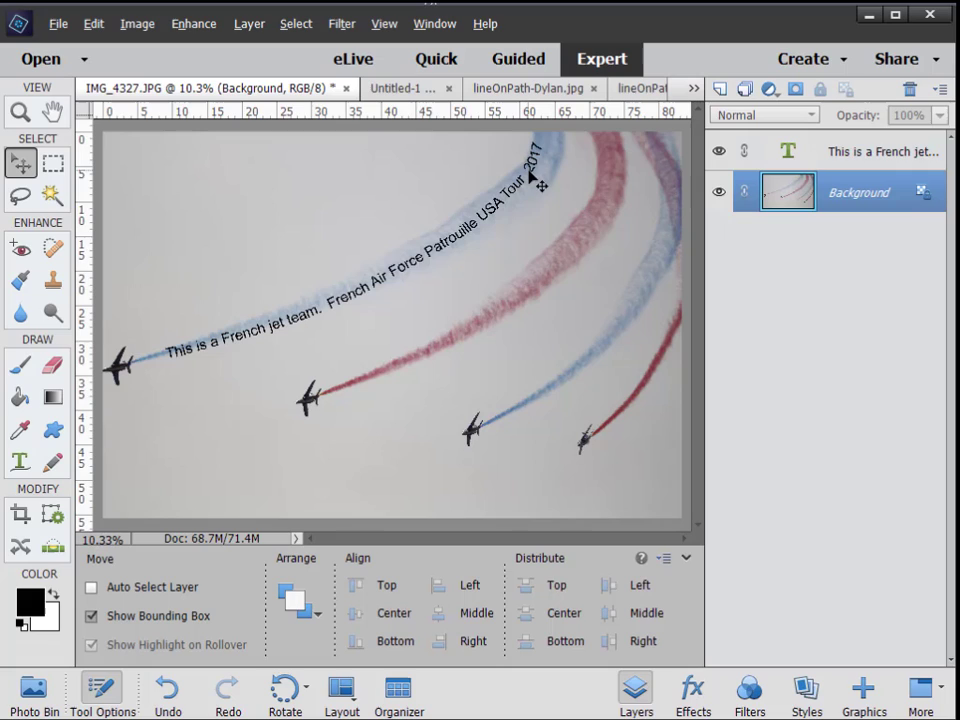
click(867, 153)
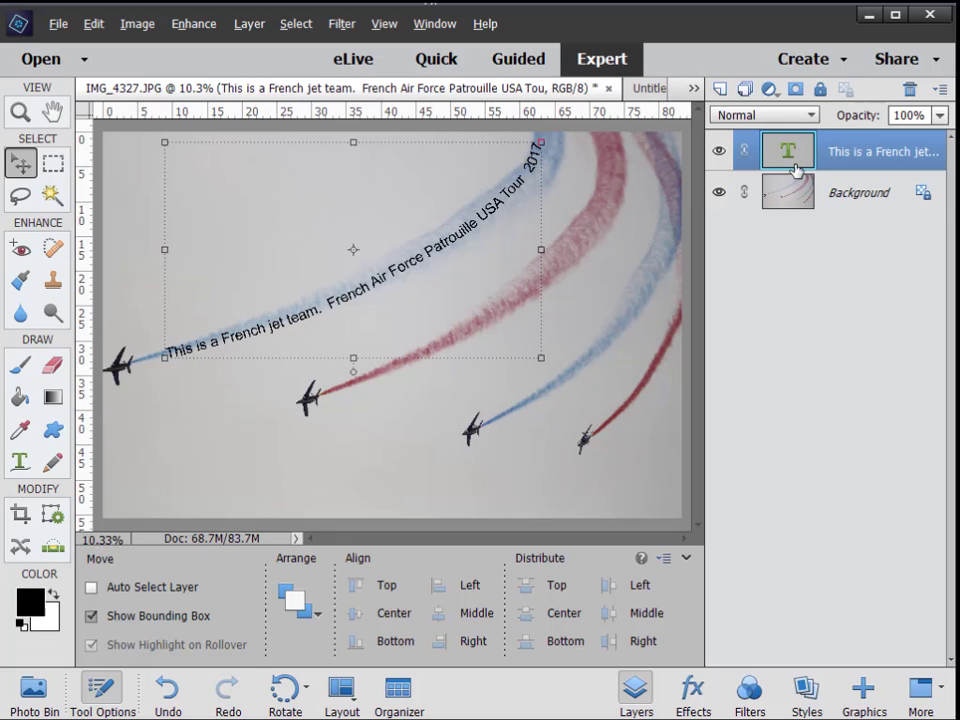
click(876, 194)
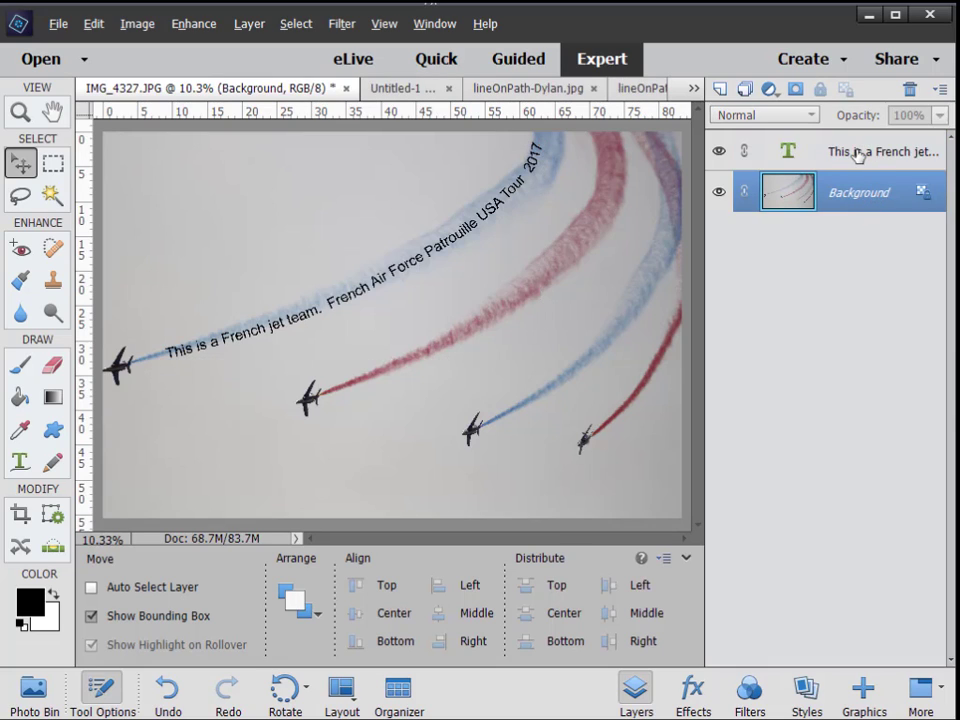
Select the French jet team text layer and activate the Text on Path tool.
click(859, 155)
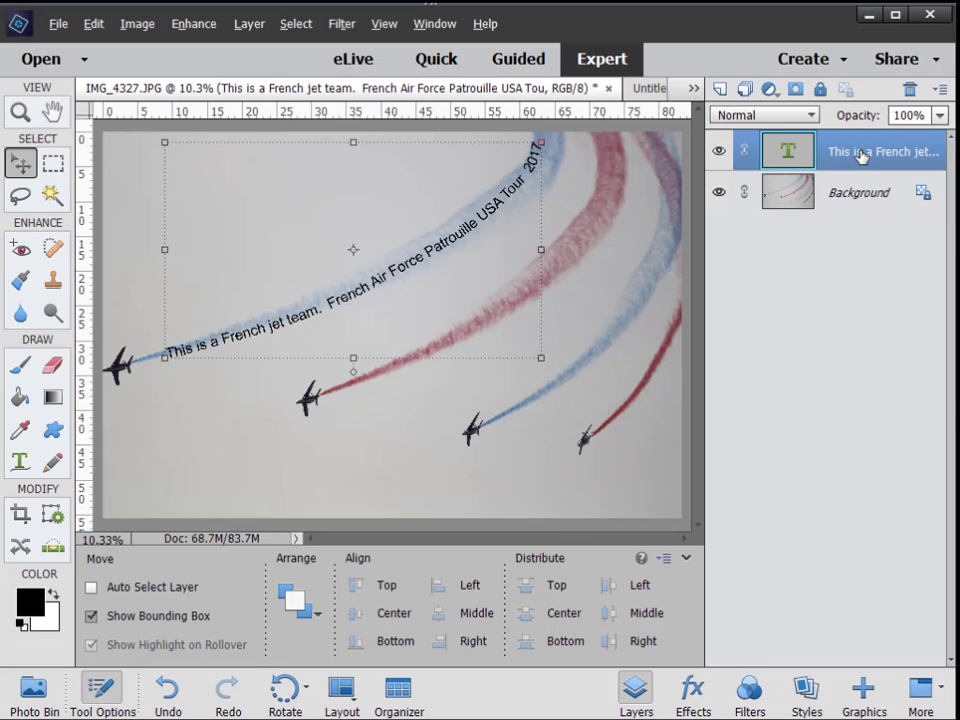
double_click(790, 155)
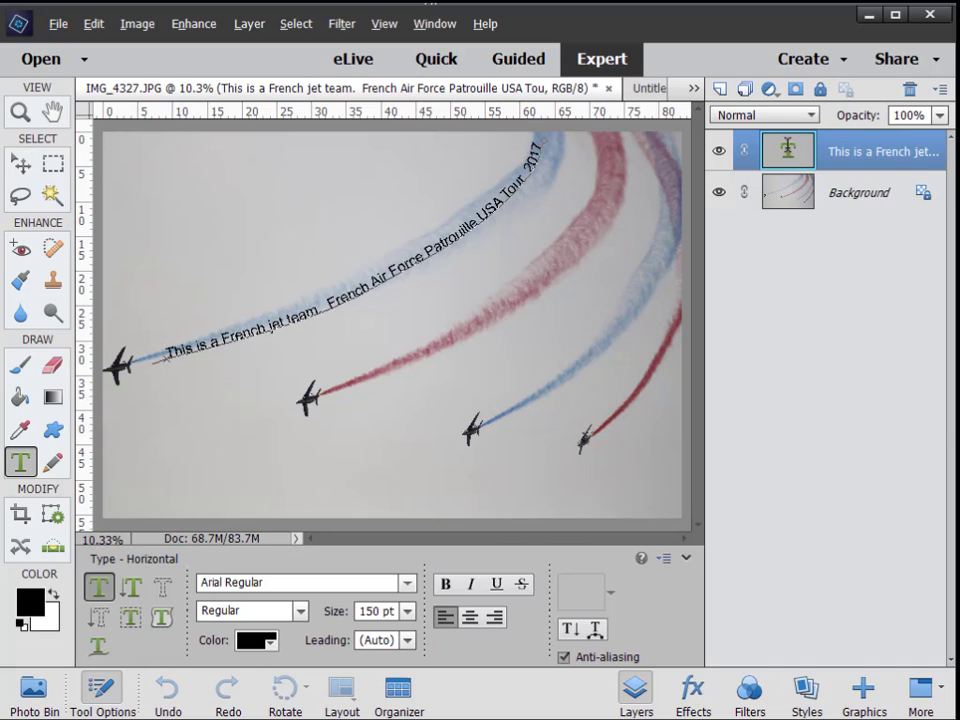
click(477, 379)
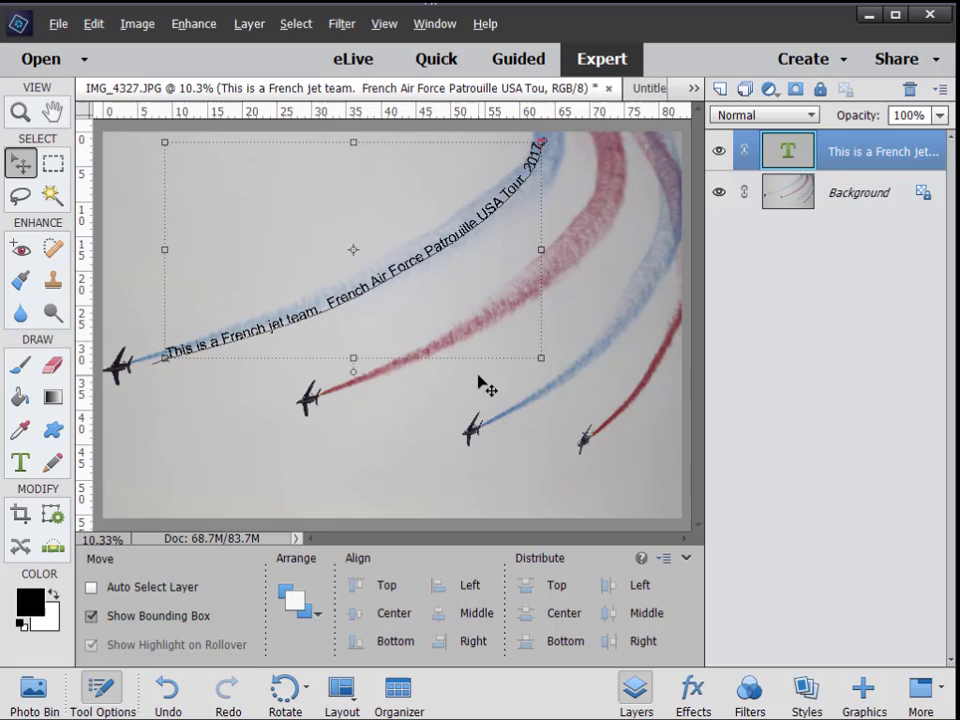
click(19, 462)
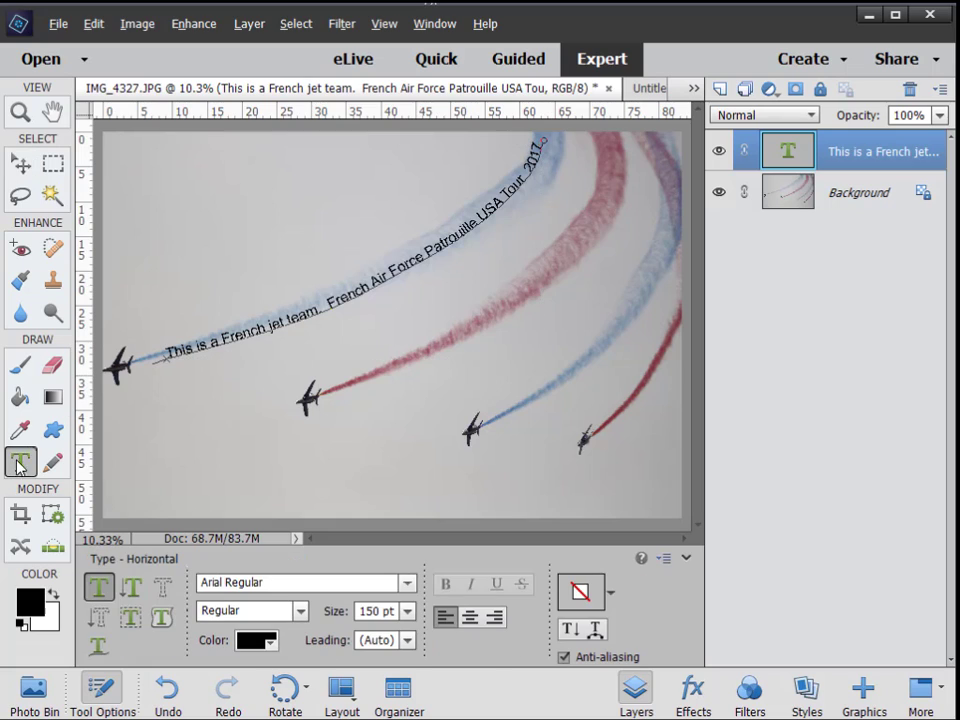
click(99, 648)
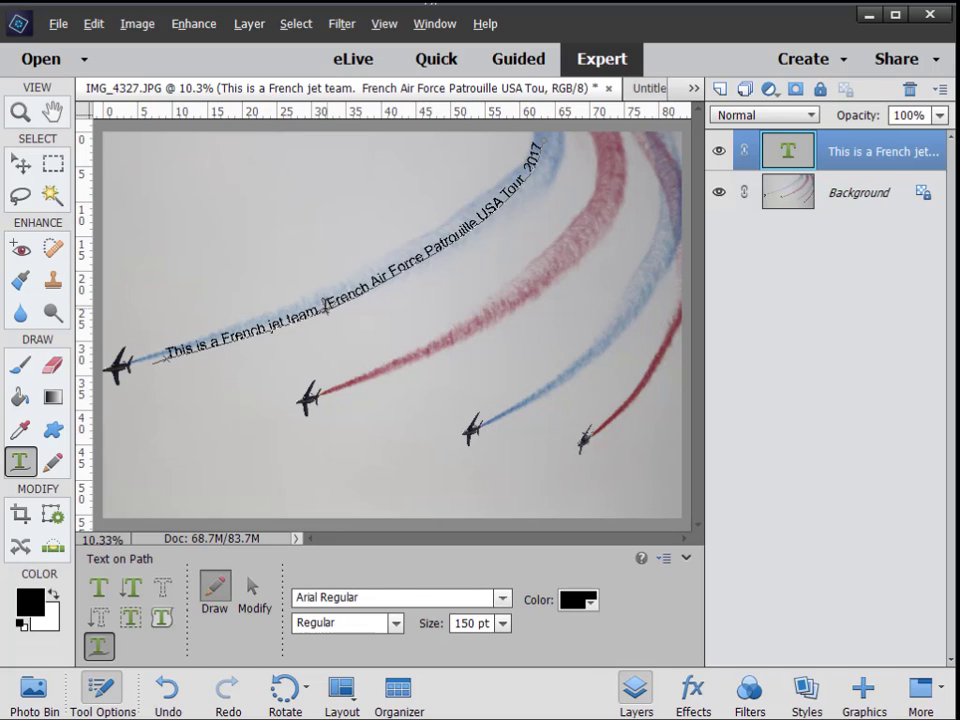
Insert the trial letters "jkjkjkjk" before "French Air Force" in the path text, delete them again and commit the edit.
click(327, 301)
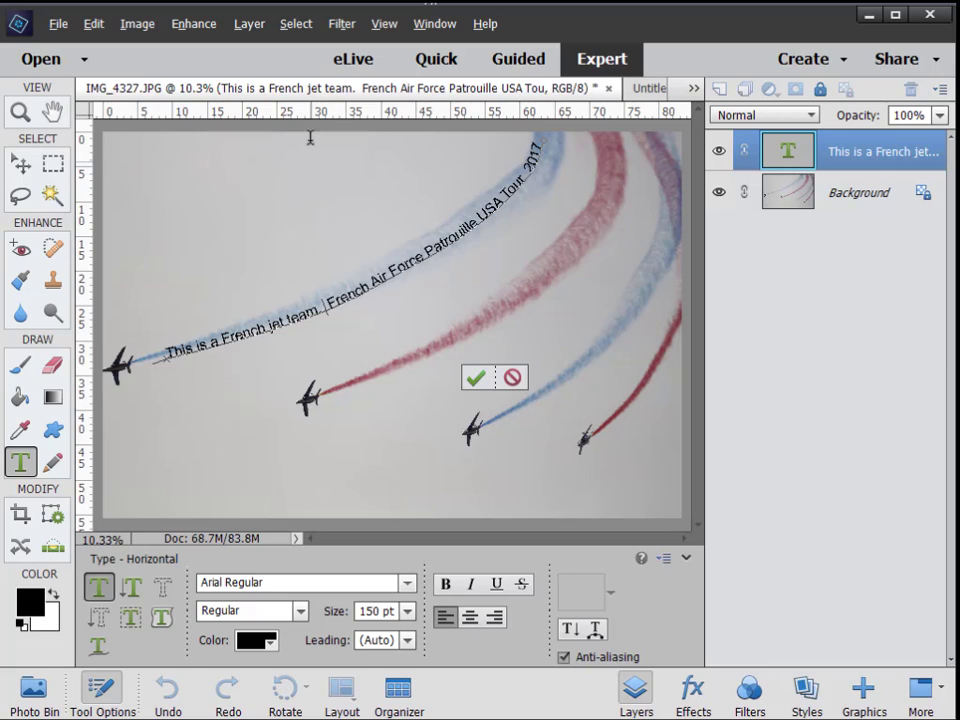
text(jkjkjkjk)
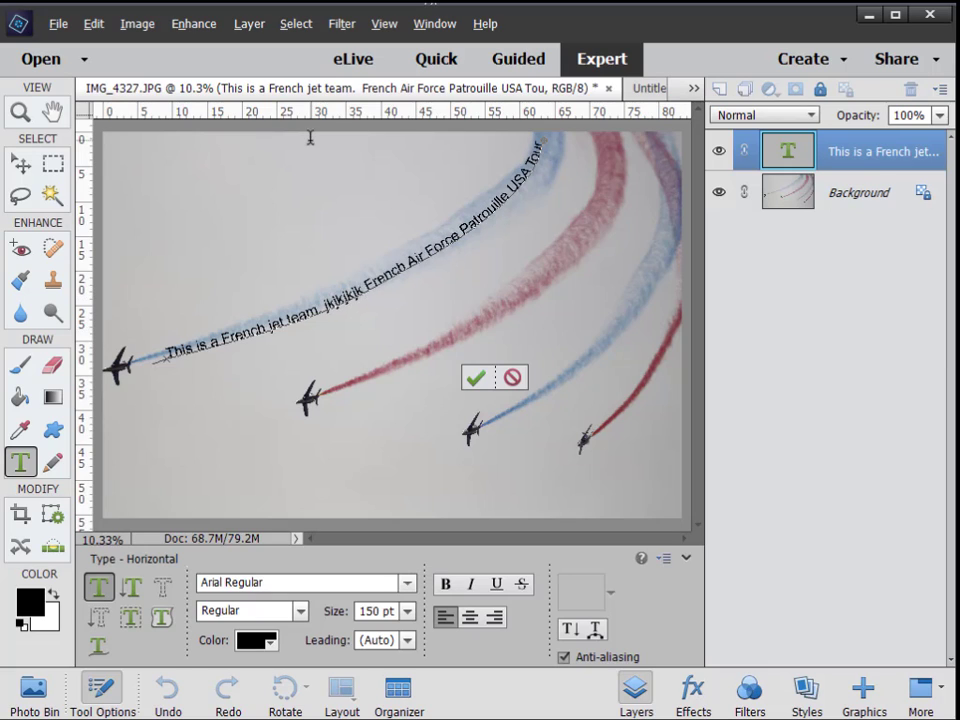
key(BackSpace)
key(BackSpace)
key(BackSpace)
key(BackSpace)
key(BackSpace)
key(BackSpace)
key(BackSpace)
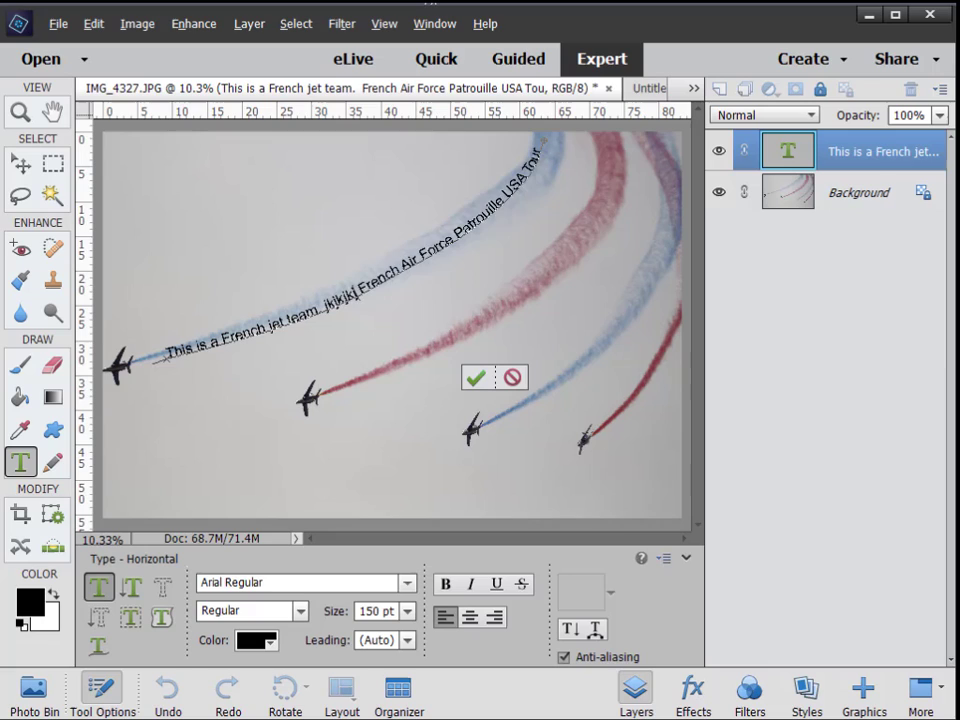
key(BackSpace)
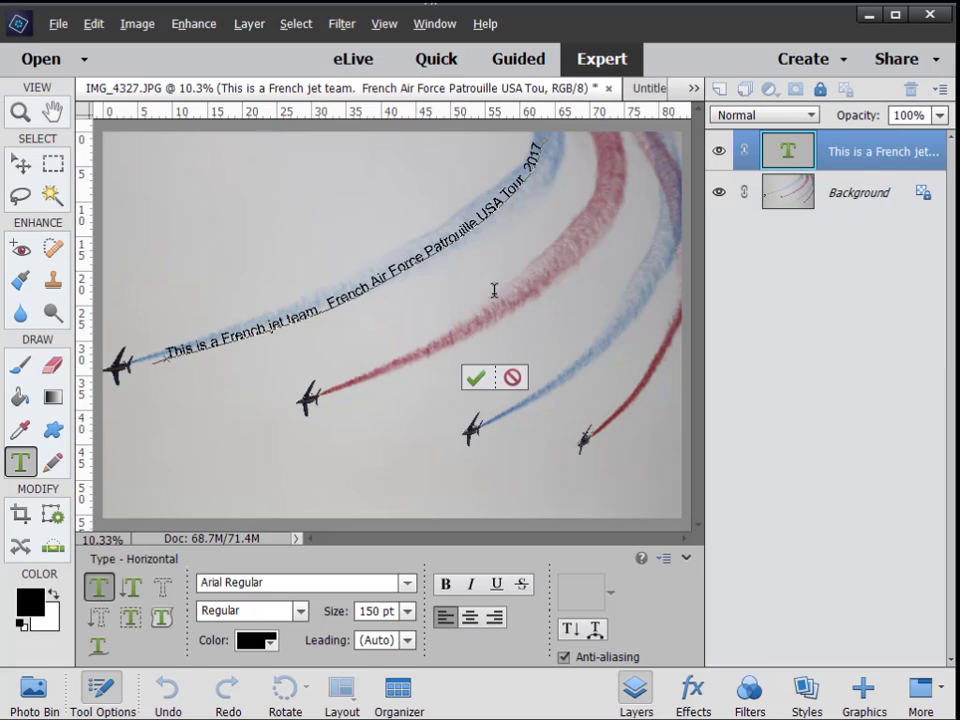
click(477, 378)
Scale the path text proportionally to about 110.7% and reposition it along the blue smoke trail, starting just behind the leftmost plane.
key(v)
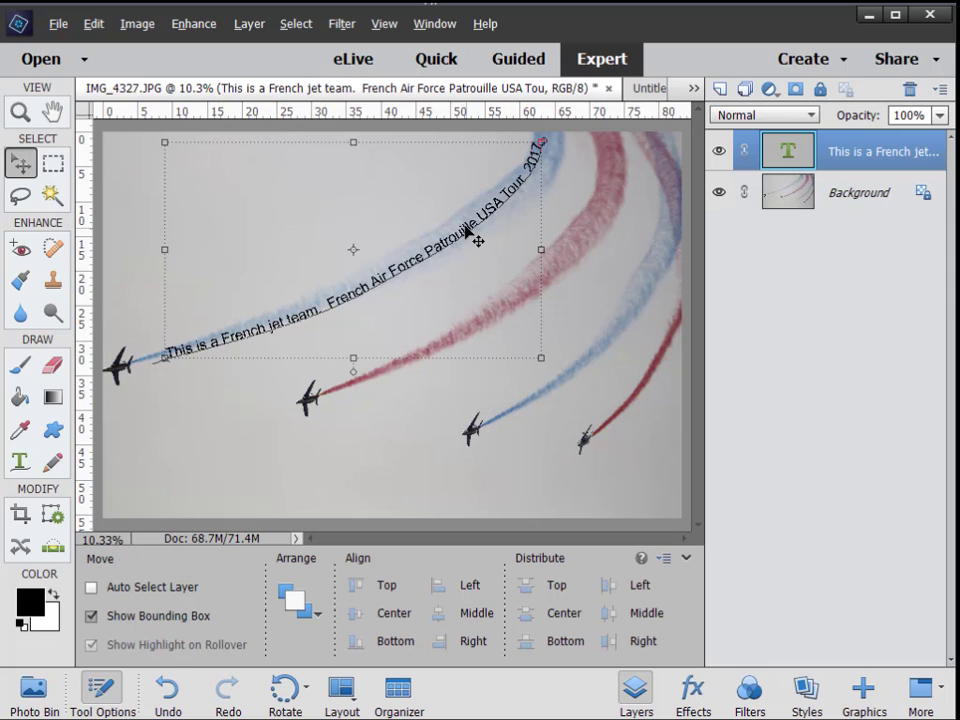
drag(466, 232, 558, 195)
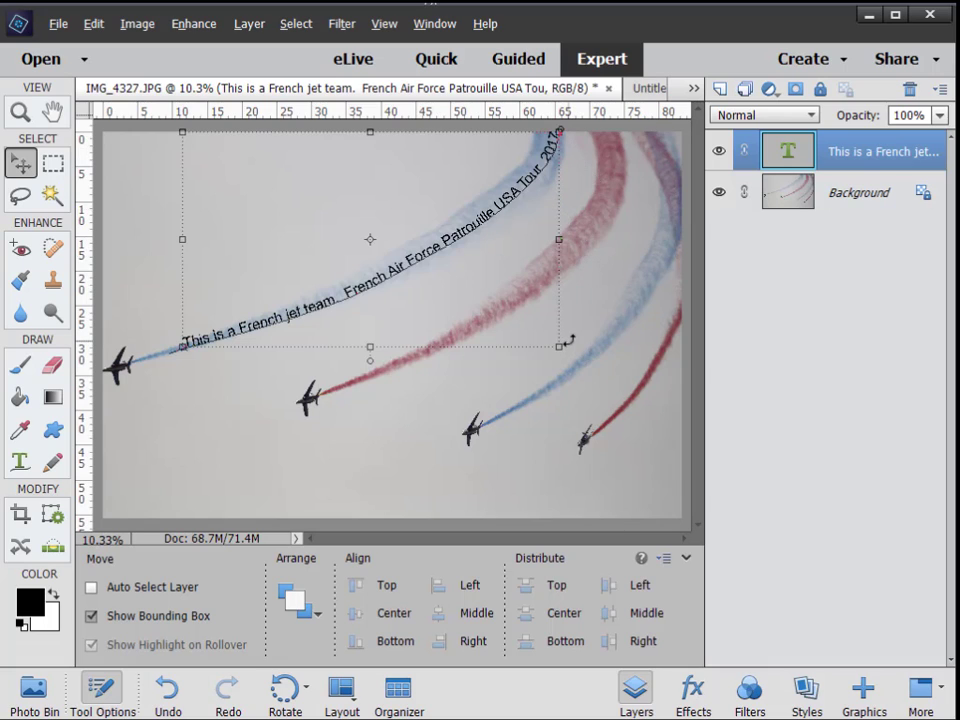
mouse_move(568, 340)
mouse_down()
mouse_move(572, 354)
mouse_move(621, 372)
mouse_move(546, 373)
mouse_move(561, 354)
mouse_move(561, 368)
mouse_move(540, 360)
mouse_move(556, 368)
mouse_move(563, 347)
mouse_move(555, 351)
mouse_up()
click(482, 369)
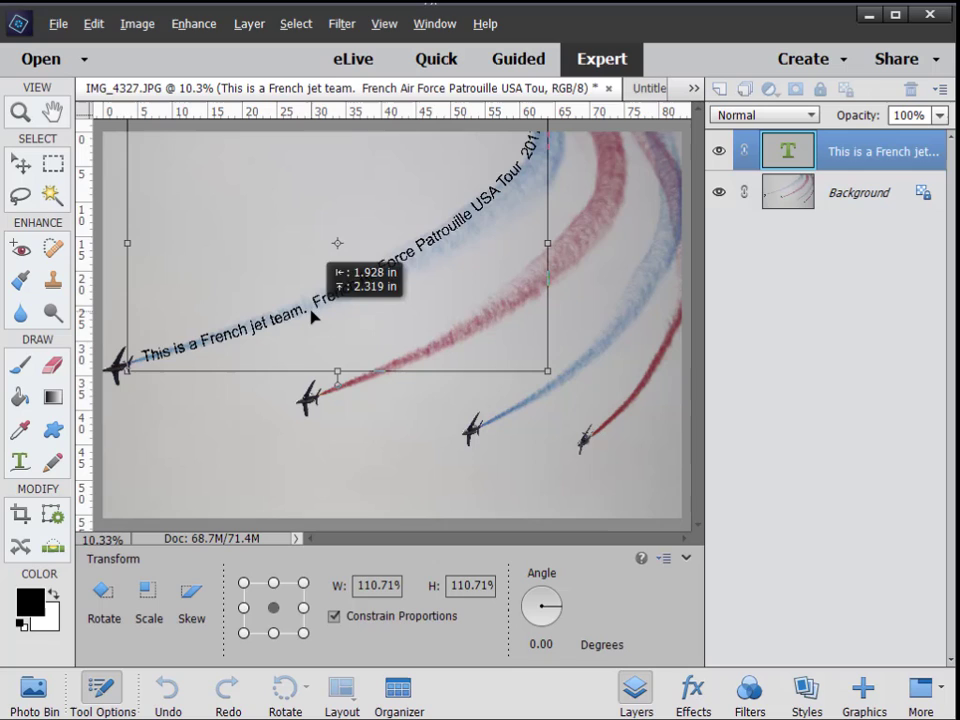
drag(311, 315, 312, 316)
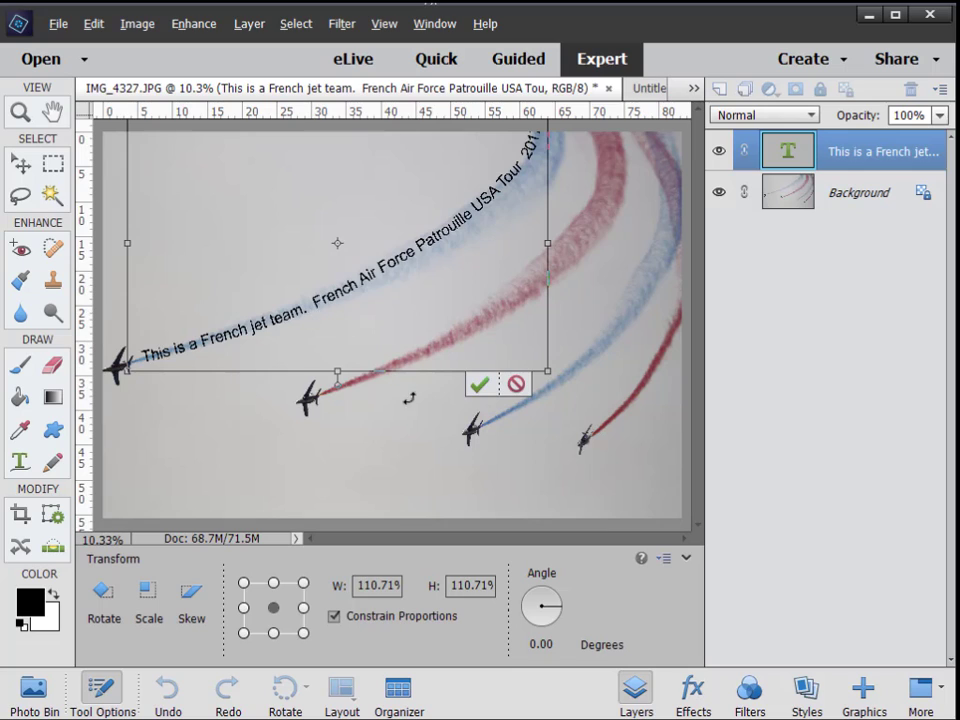
click(479, 385)
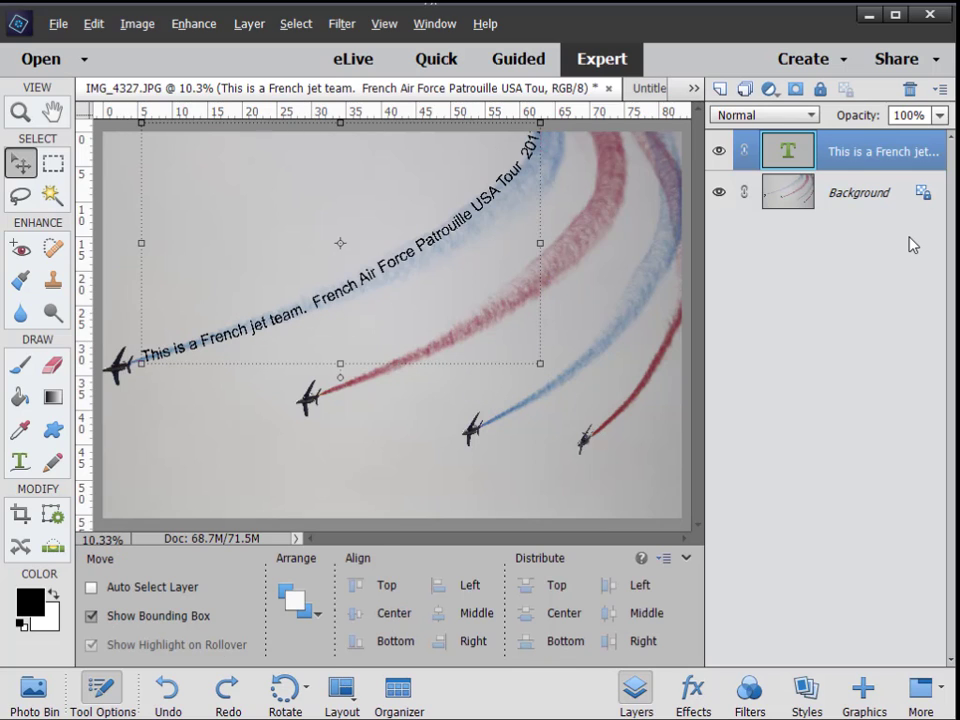